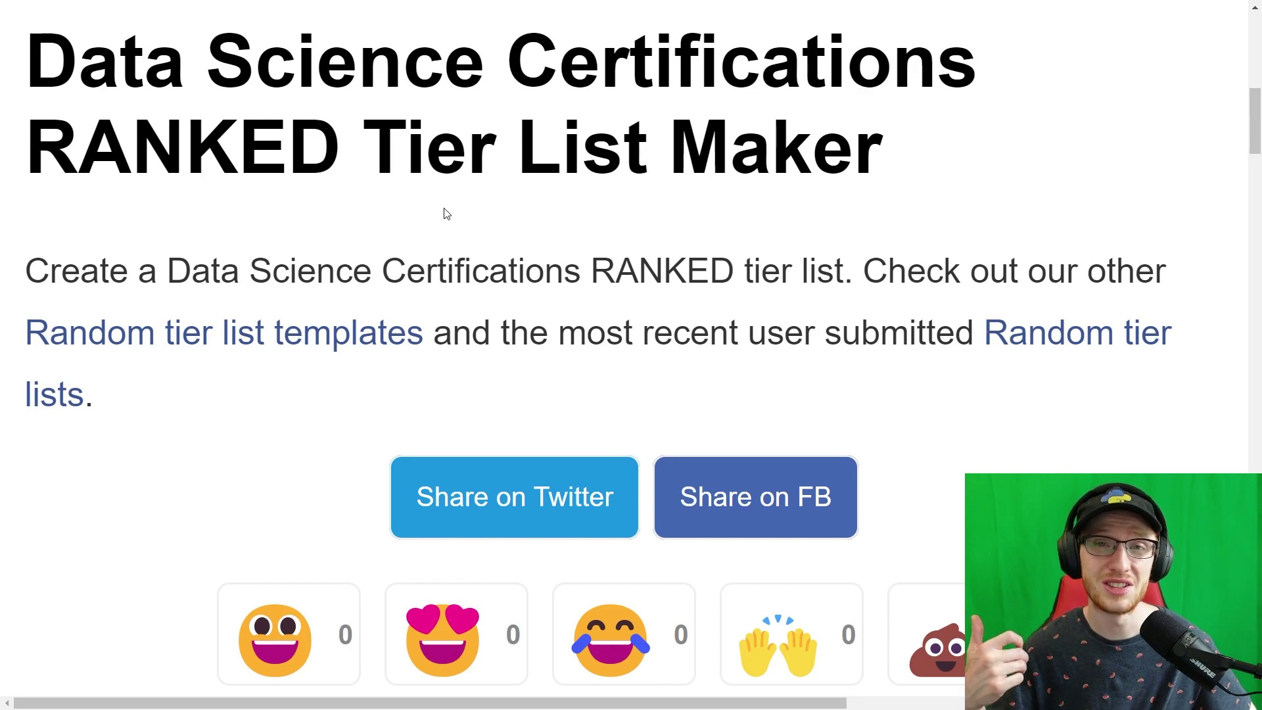
scroll(218, 371, "down", 3)
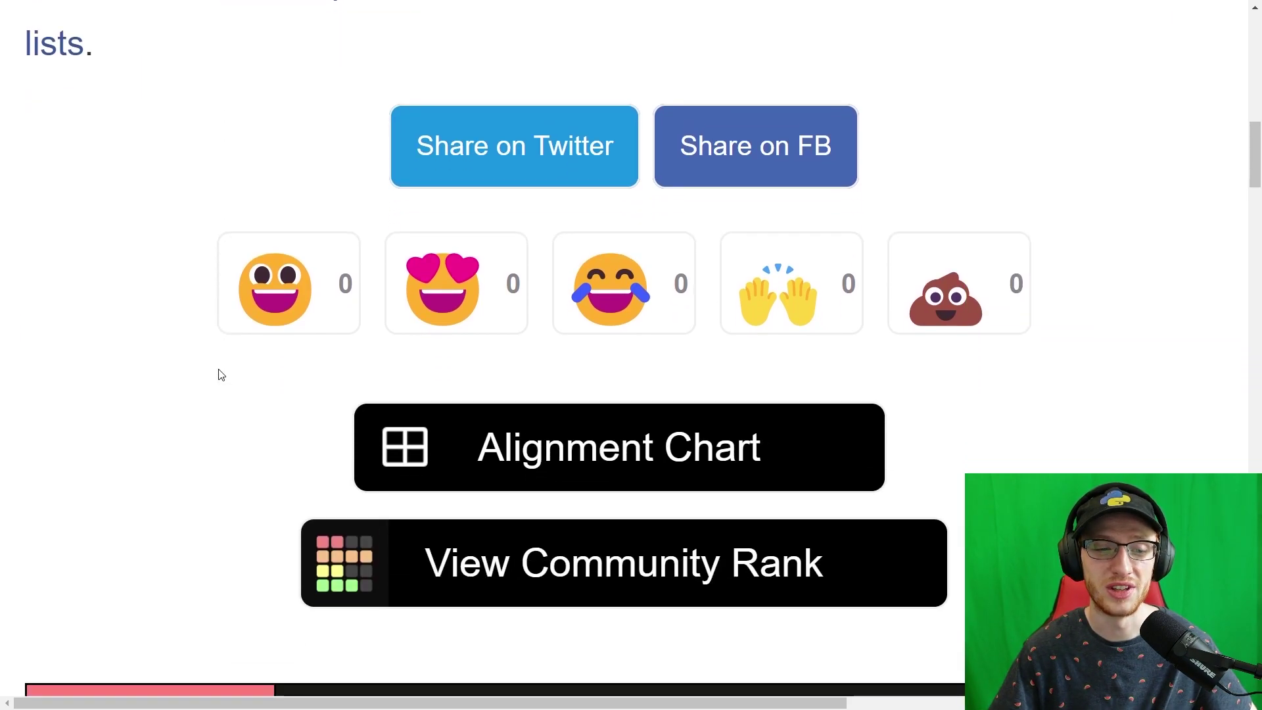
scroll(217, 376, "down", 2)
scroll(217, 375, "down", 2)
scroll(217, 371, "down", 2)
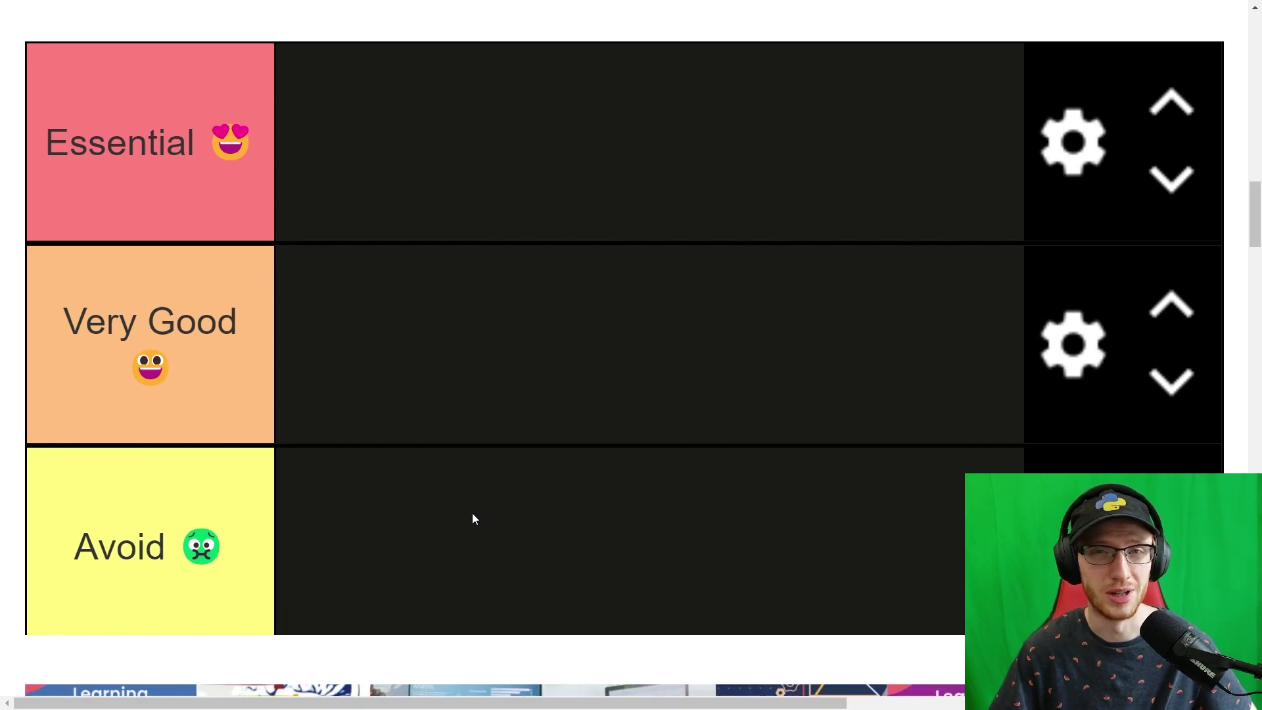
scroll(472, 512, "down", 3)
scroll(452, 481, "down", 1)
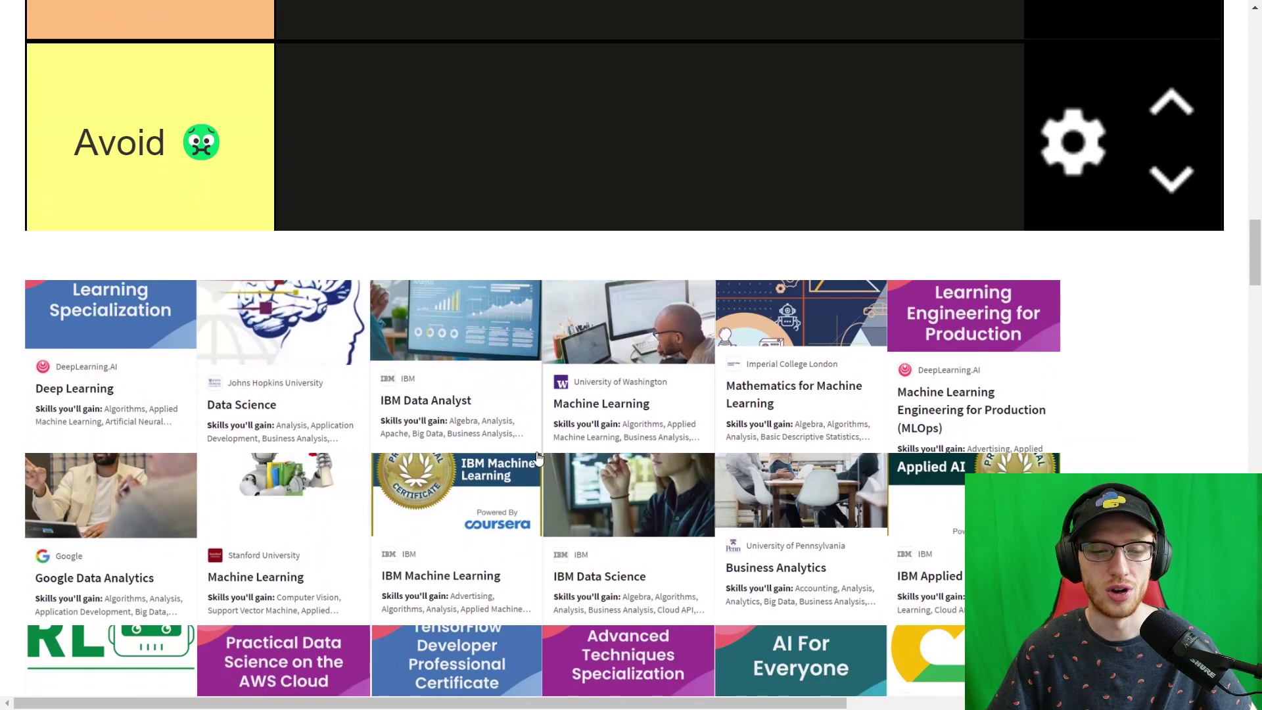
scroll(464, 453, "up", 1)
Step: Rank IBM Data Analyst as Very Good and promote Deep Learning to Essential
left_click_drag(465, 451, 370, 217)
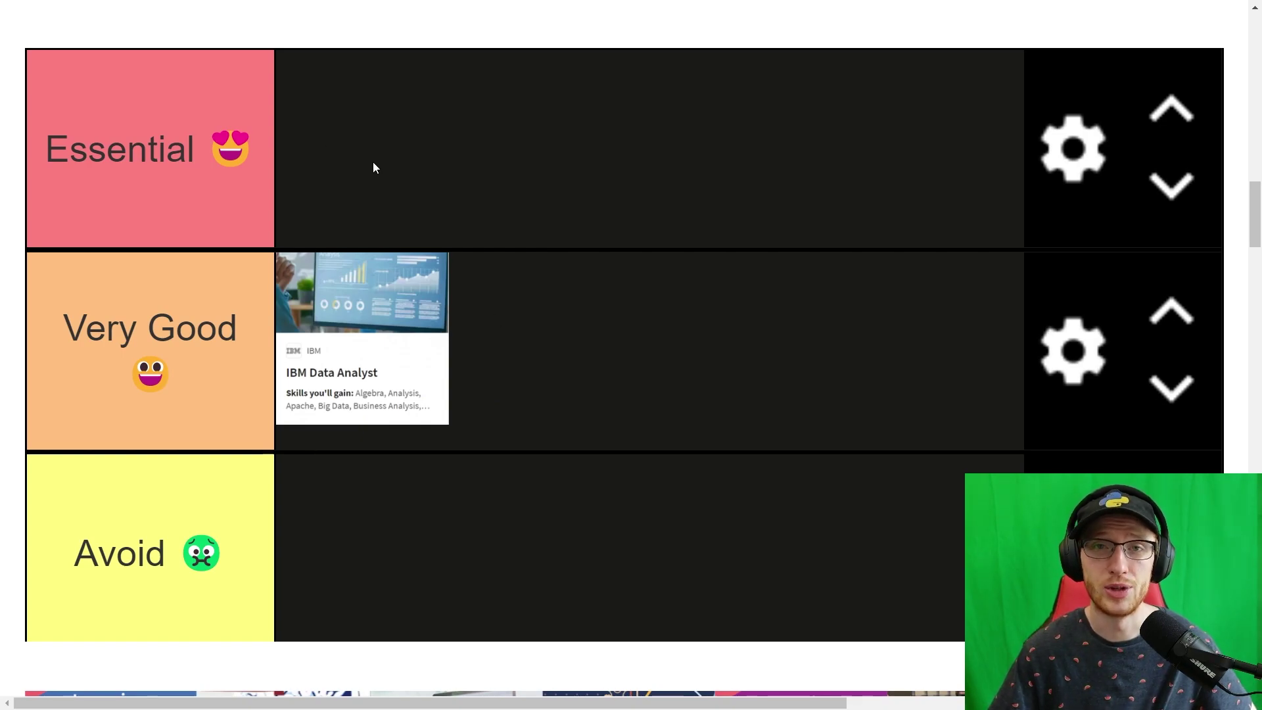
scroll(444, 276, "down", 3)
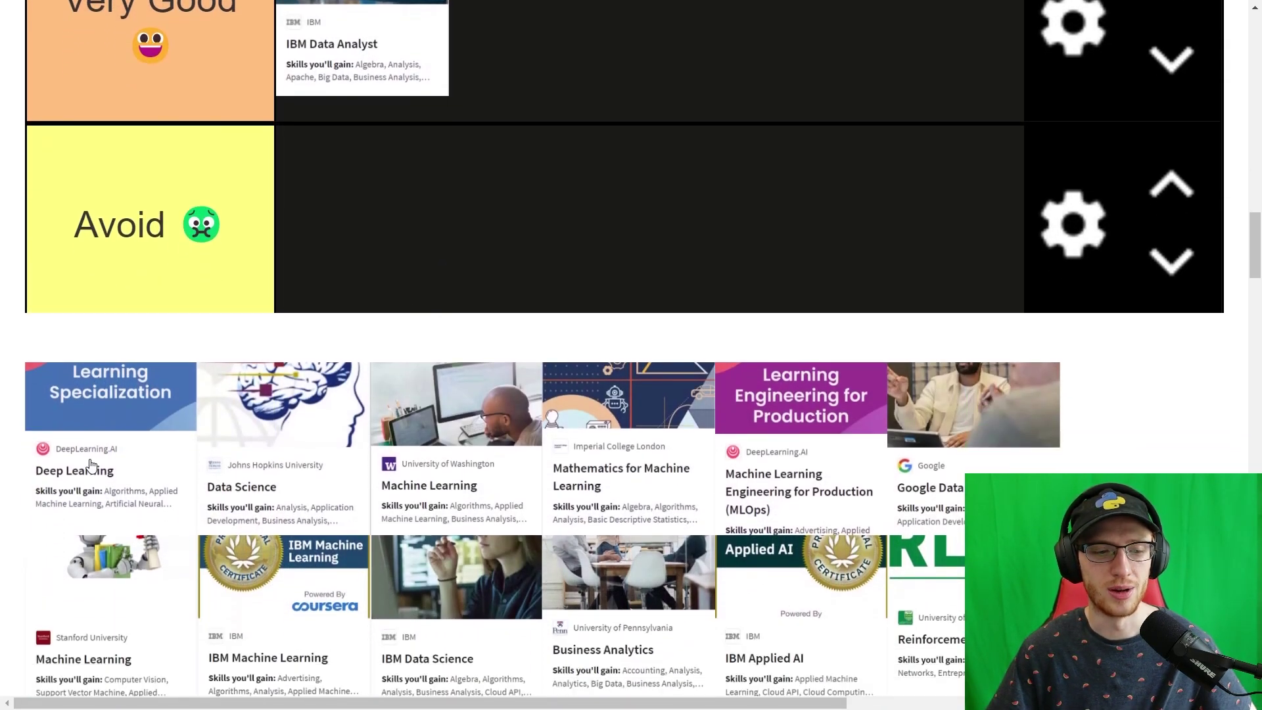
left_click_drag(91, 466, 592, 93)
scroll(533, 236, "up", 3)
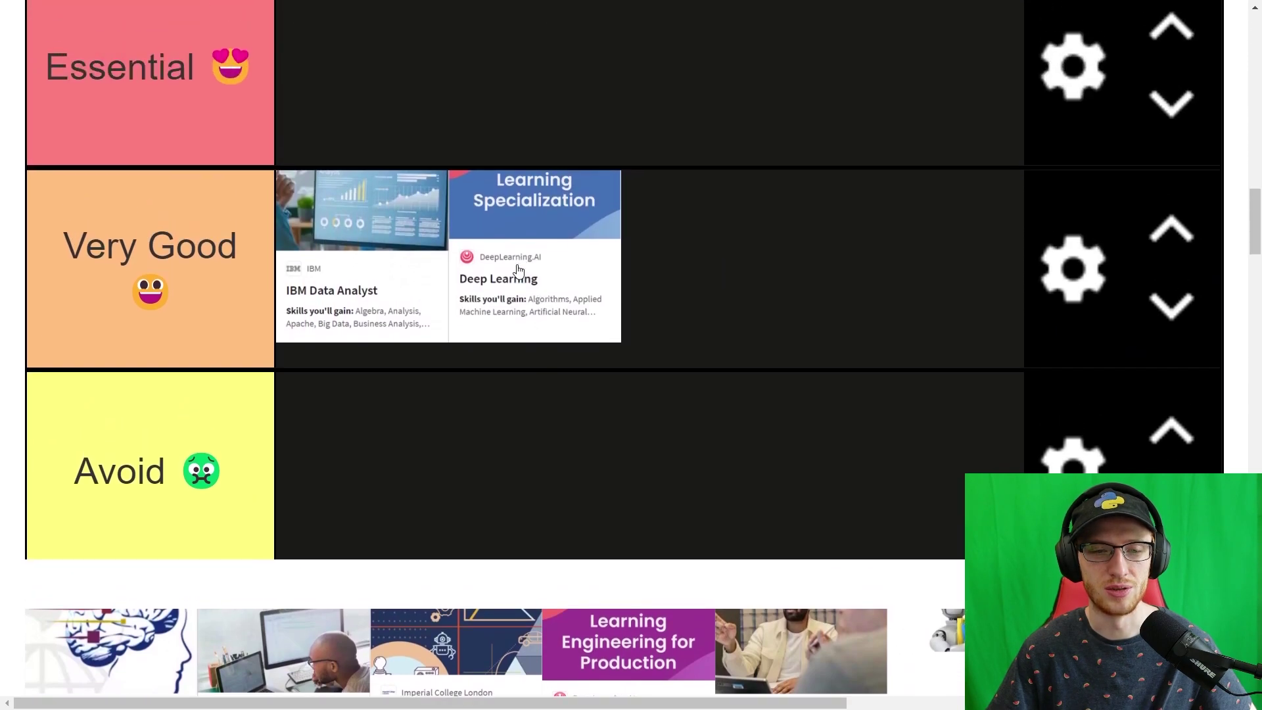
scroll(517, 270, "up", 1)
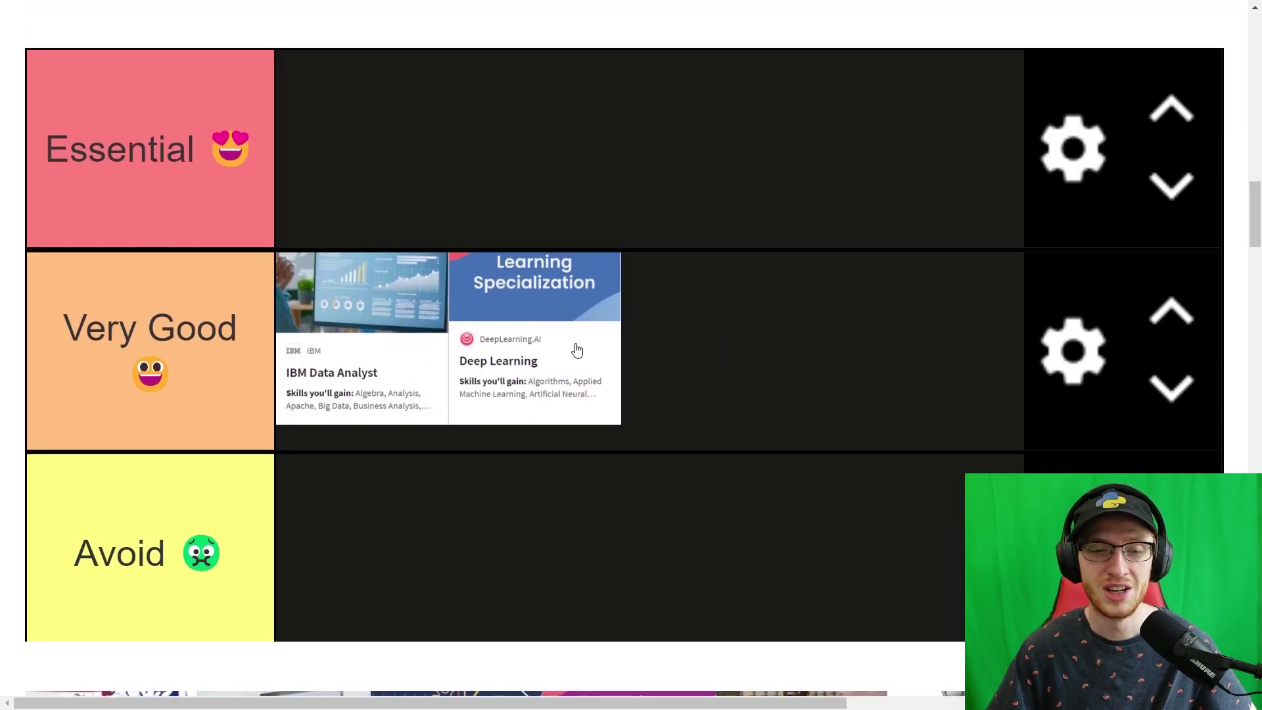
left_click_drag(560, 361, 600, 189)
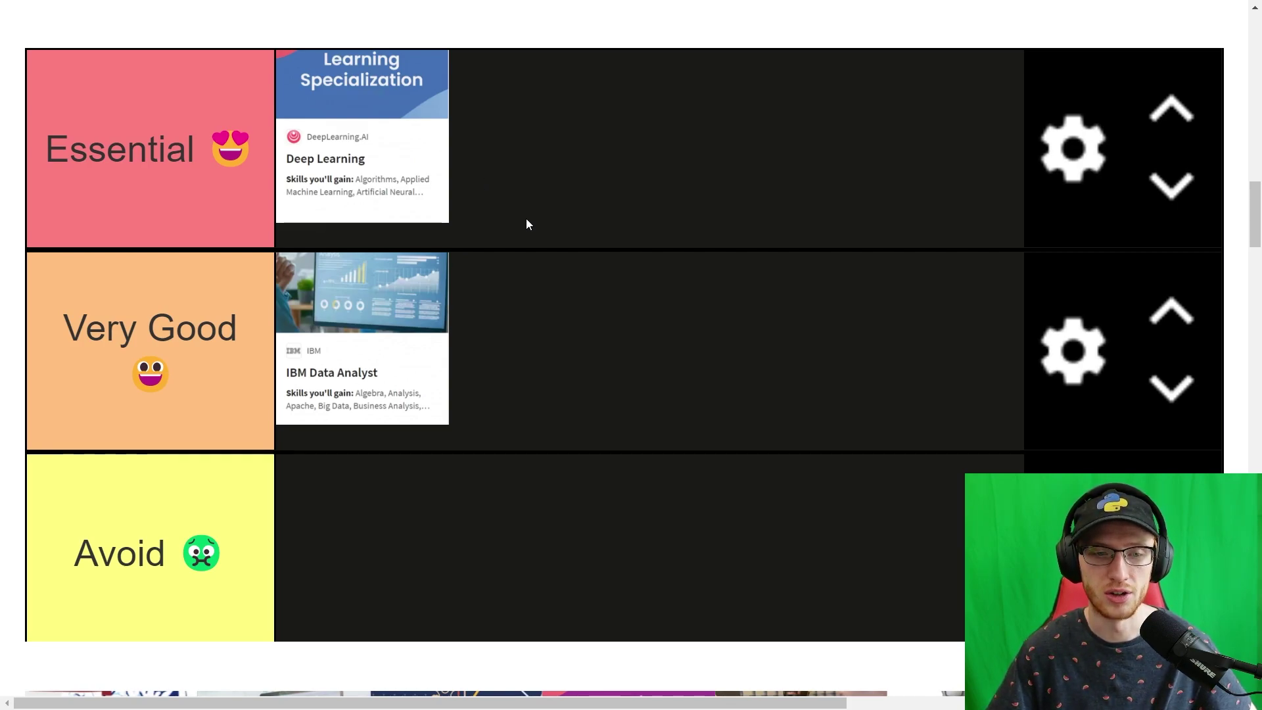
scroll(473, 198, "down", 2)
scroll(346, 112, "down", 2)
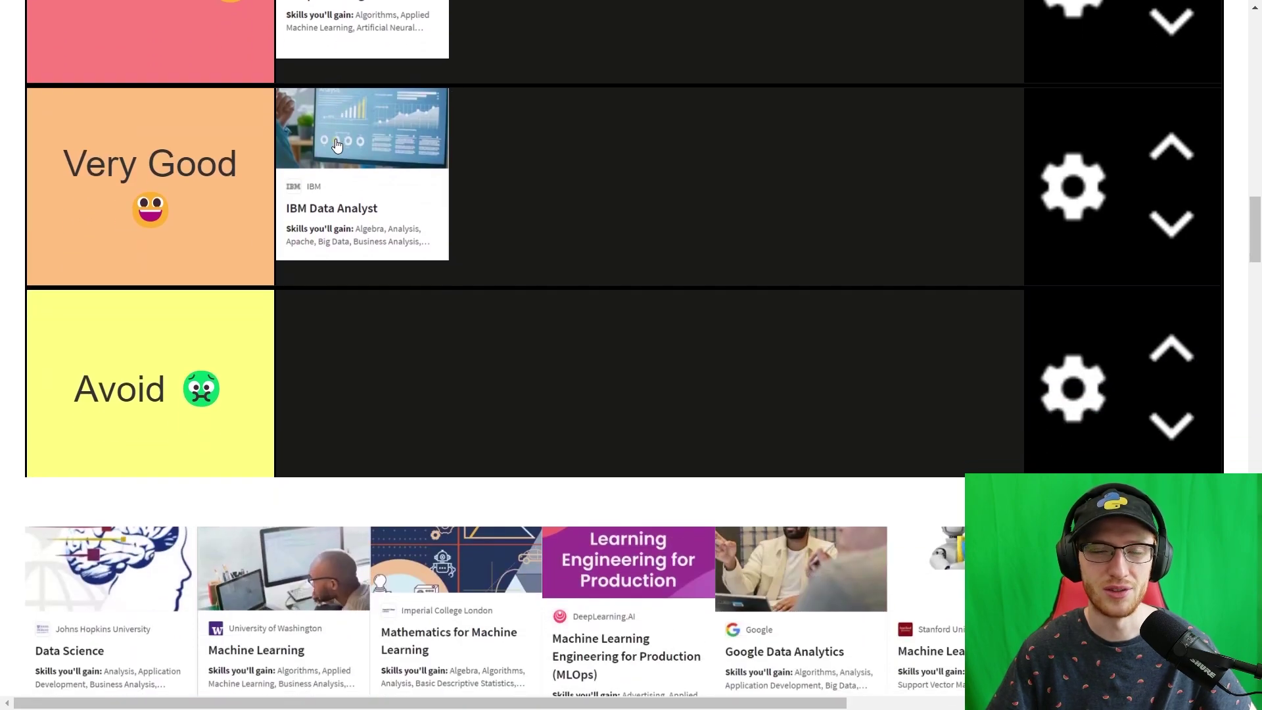
scroll(338, 134, "down", 2)
scroll(338, 161, "down", 2)
Step: Place the Johns Hopkins Data Science and Washington Machine Learning cards in Very Good
left_click_drag(139, 448, 577, 59)
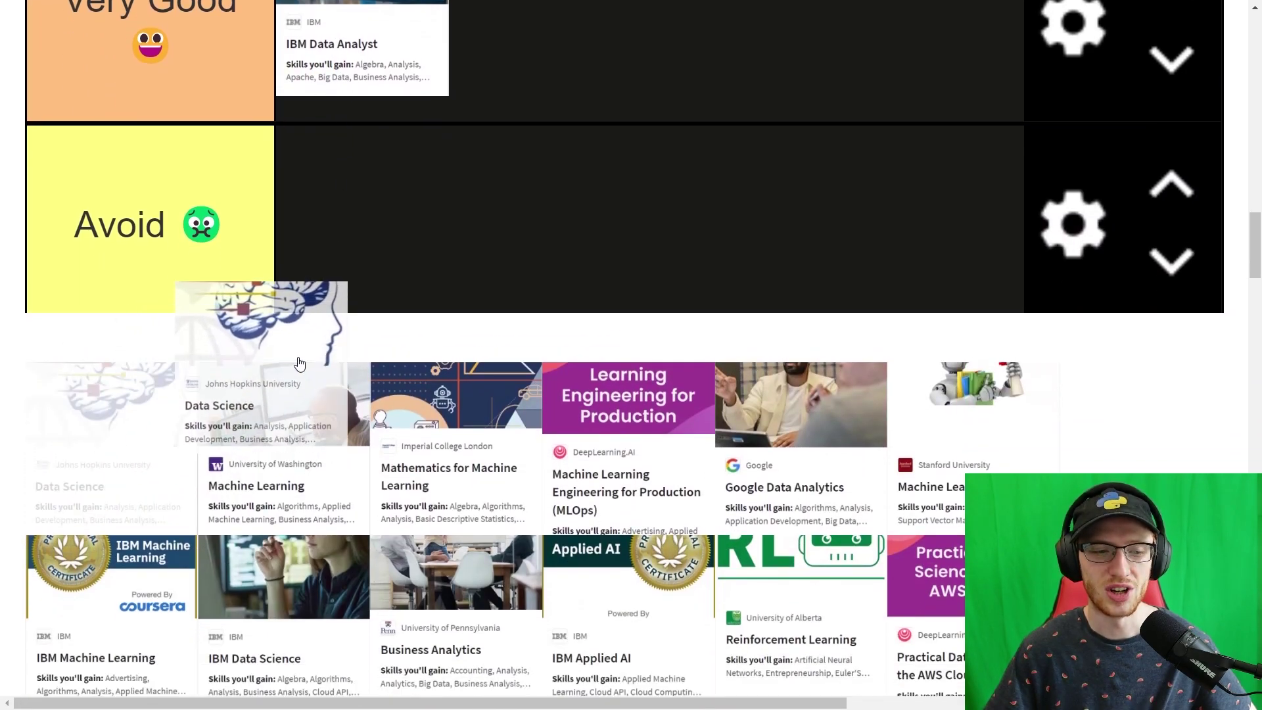
scroll(578, 210, "up", 2)
scroll(573, 234, "up", 3)
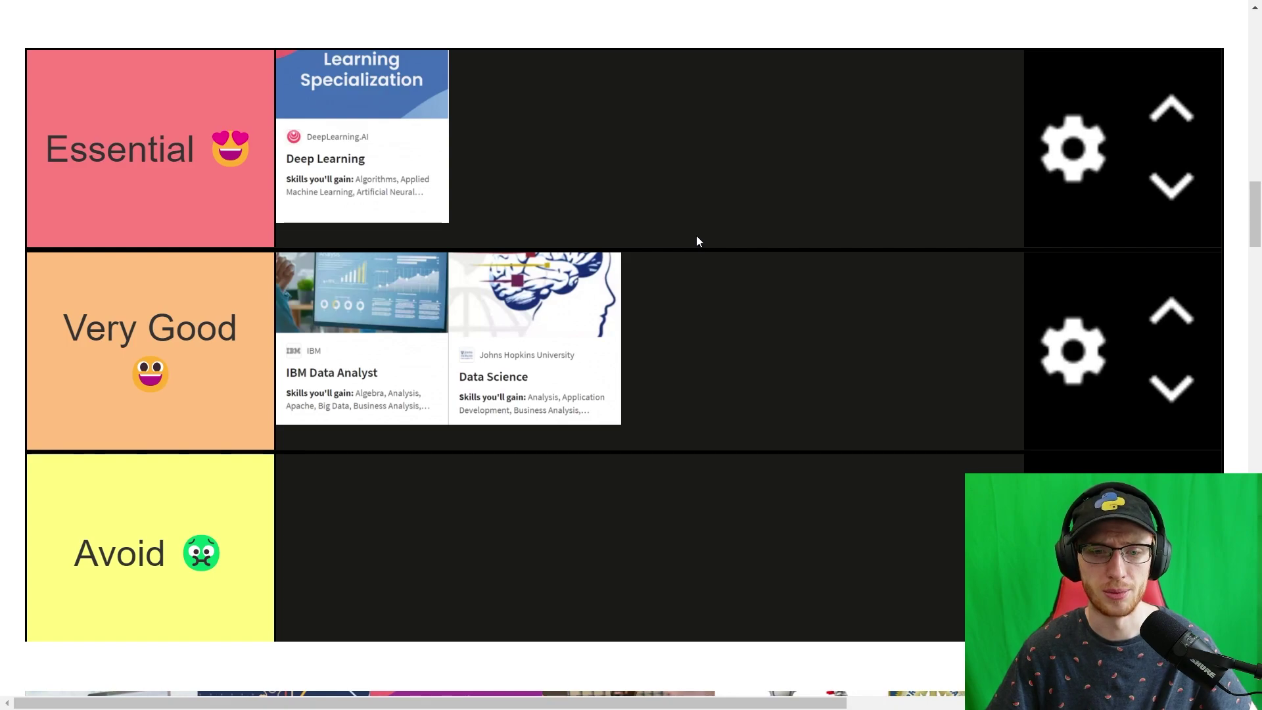
scroll(696, 237, "down", 3)
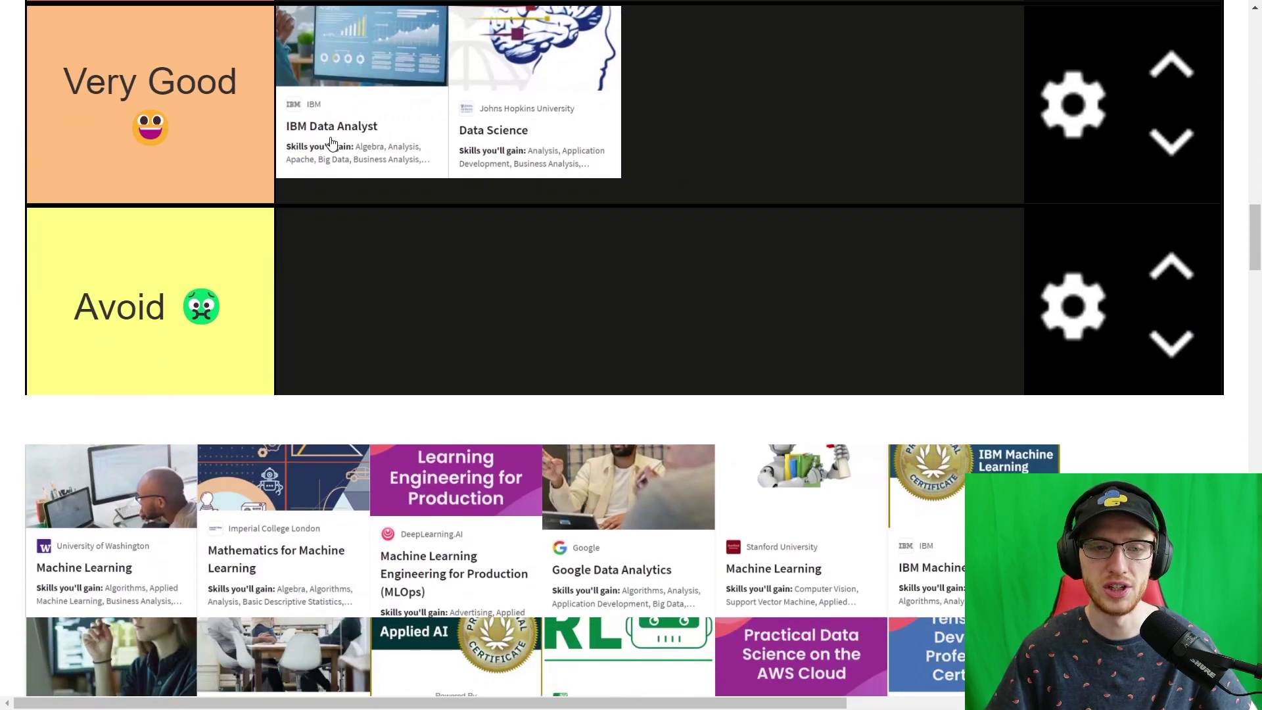
scroll(391, 259, "down", 1)
left_click_drag(173, 412, 471, 276)
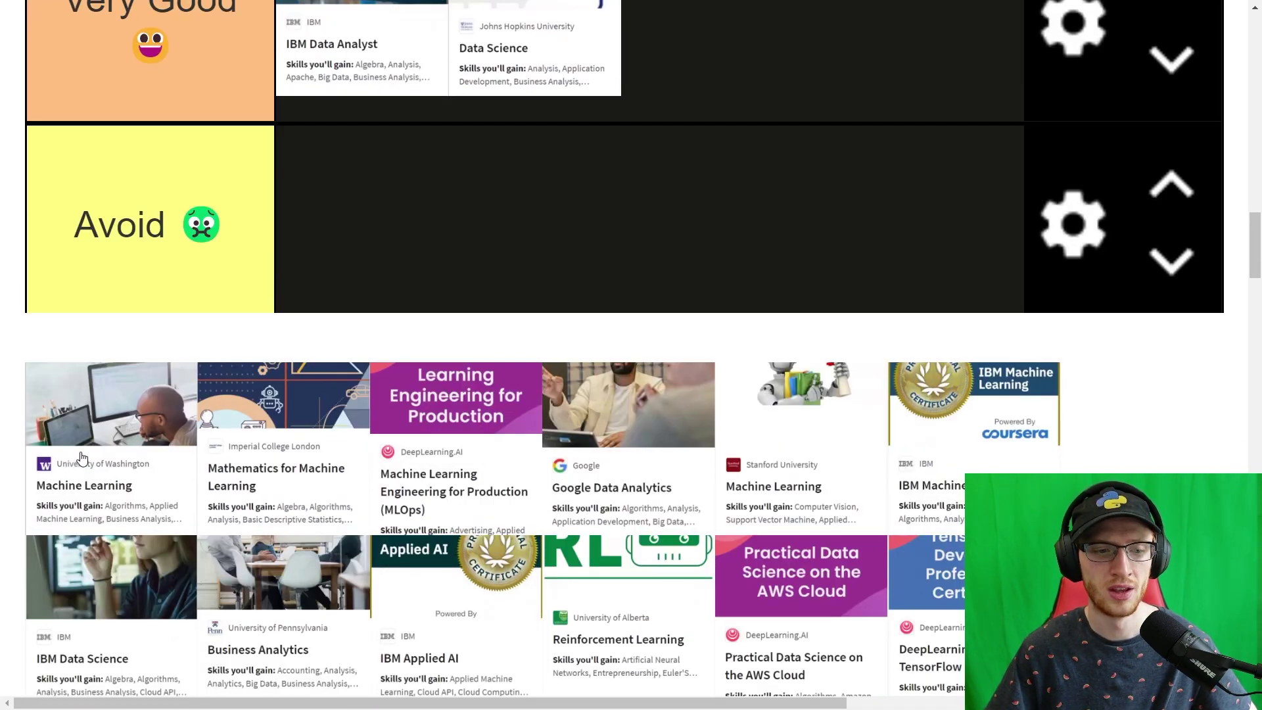
scroll(472, 281, "up", 2)
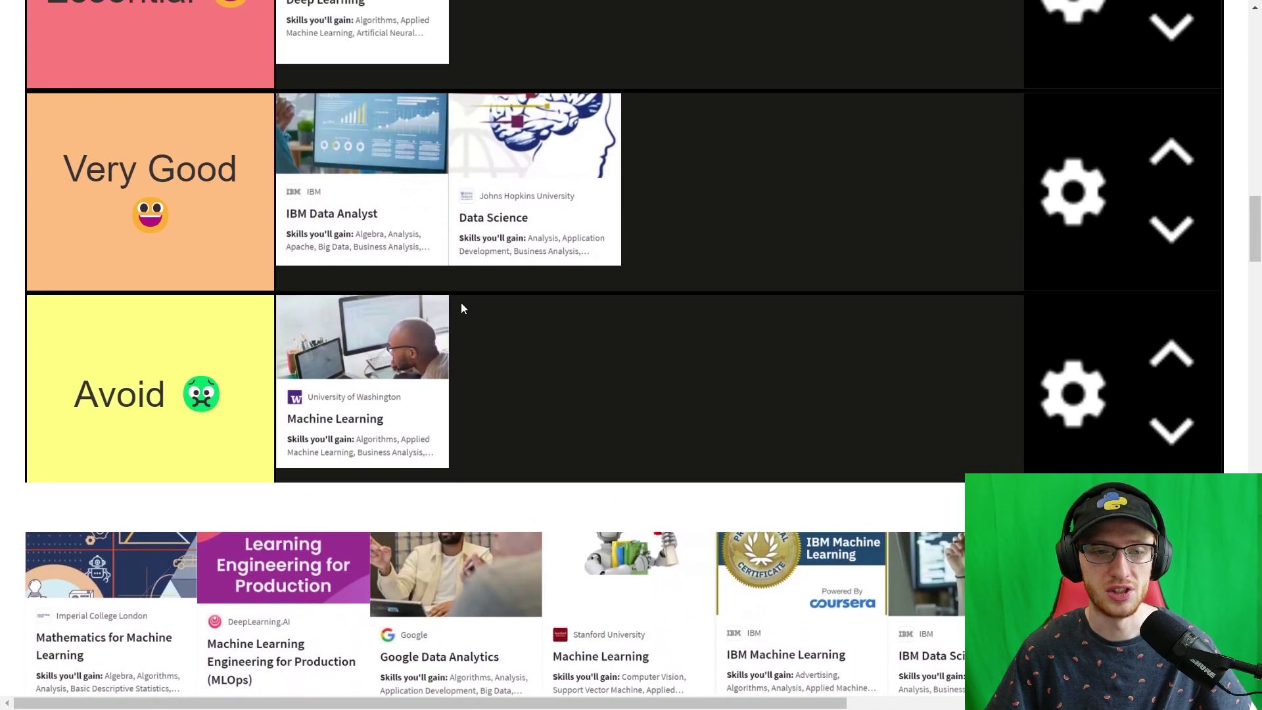
mouse_move(386, 488)
left_mouse_down()
mouse_move(581, 131)
mouse_move(589, 148)
left_mouse_up()
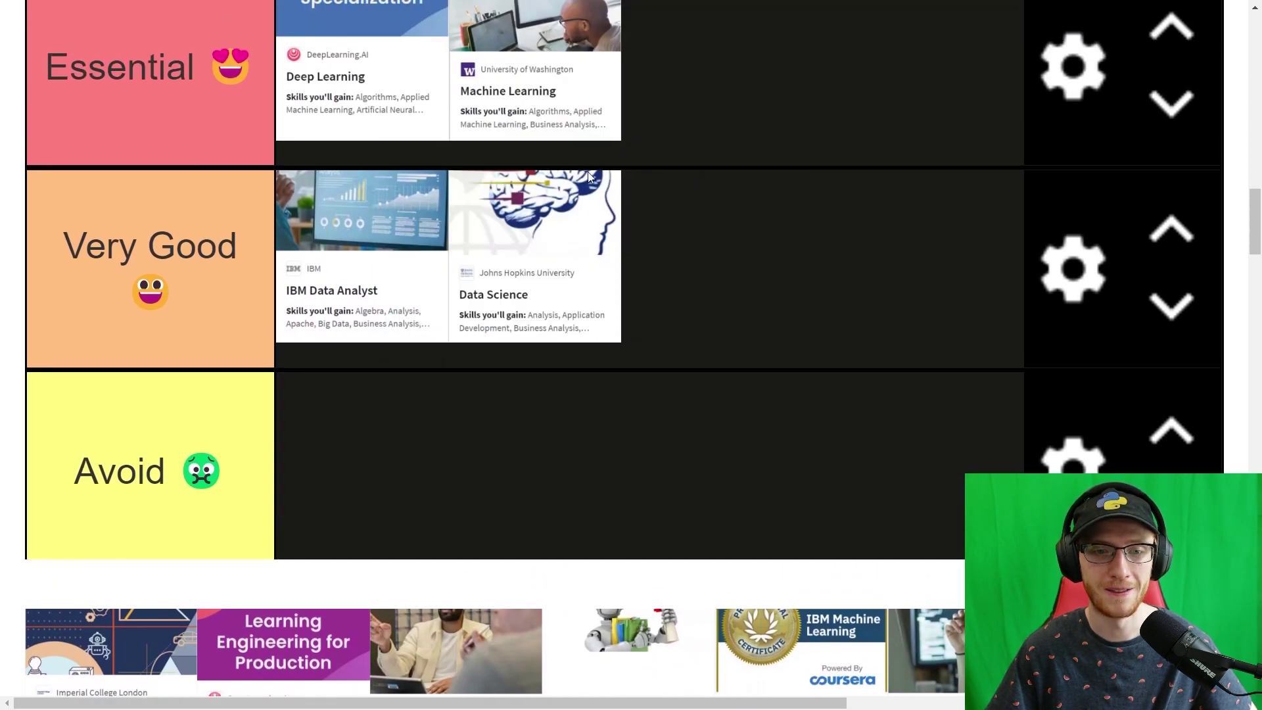
scroll(591, 239, "up", 1)
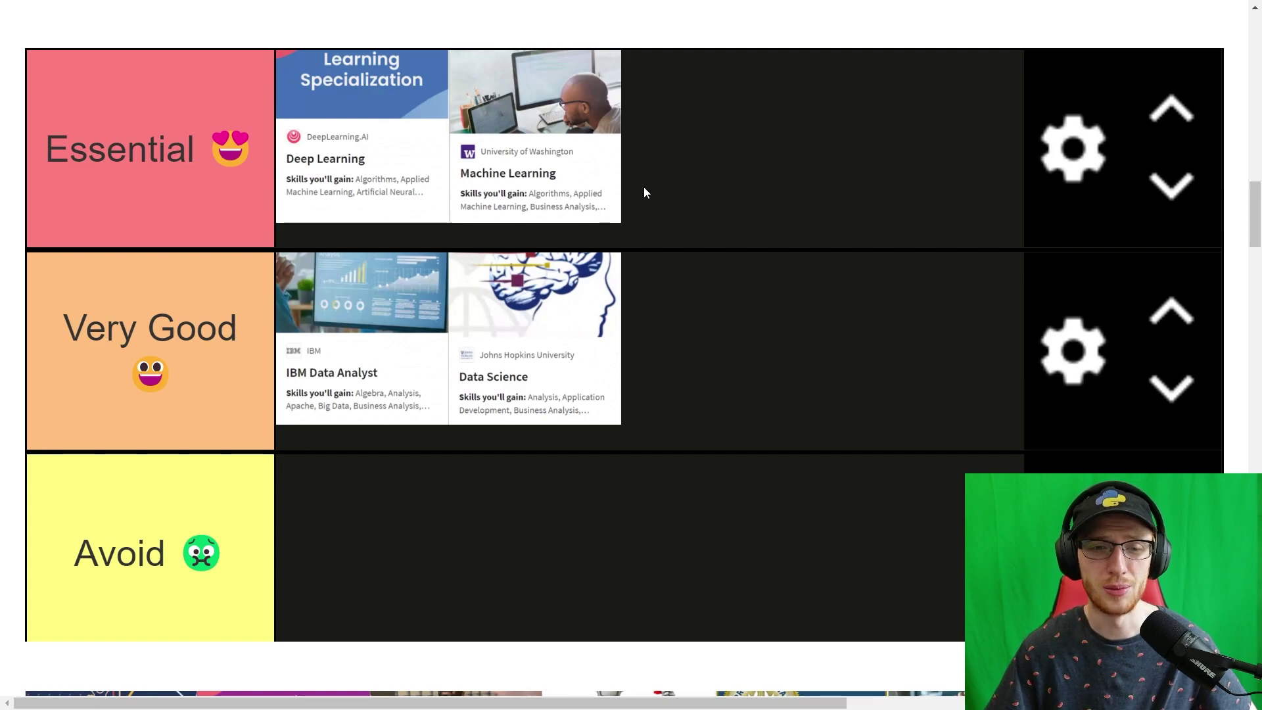
mouse_move(536, 150)
left_mouse_down()
mouse_move(740, 384)
mouse_move(865, 371)
left_mouse_up()
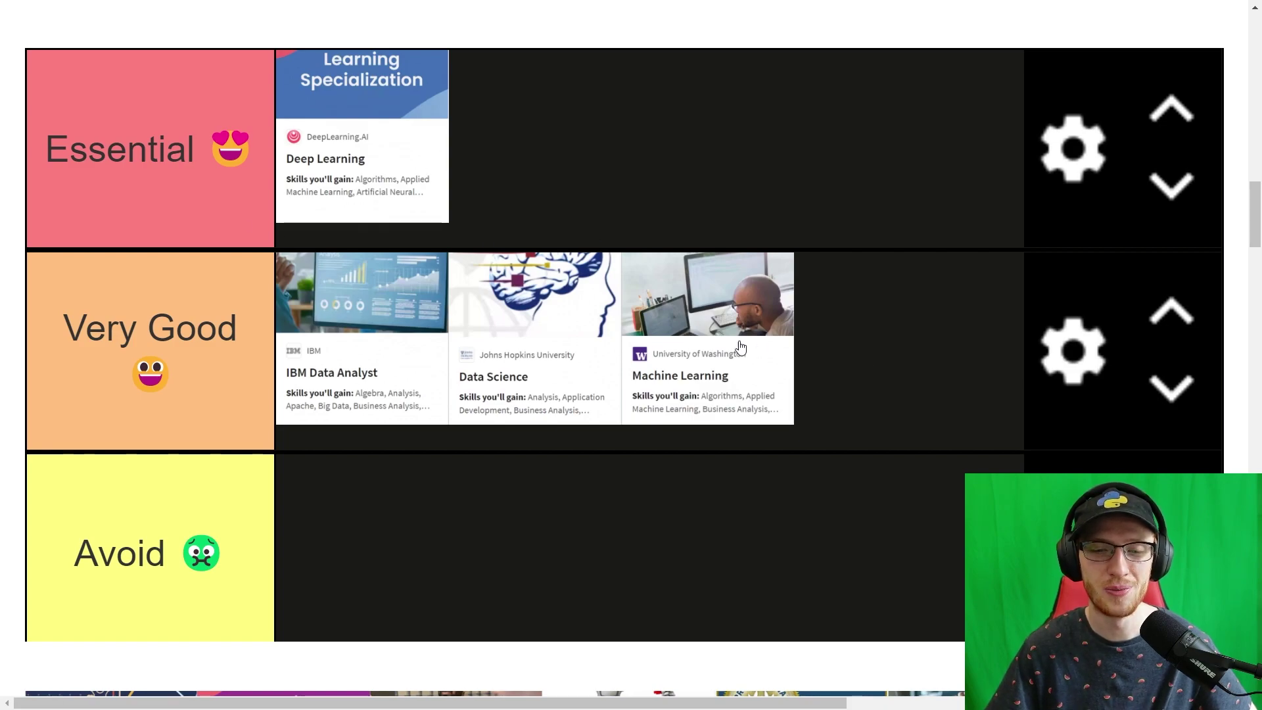
scroll(851, 343, "down", 3)
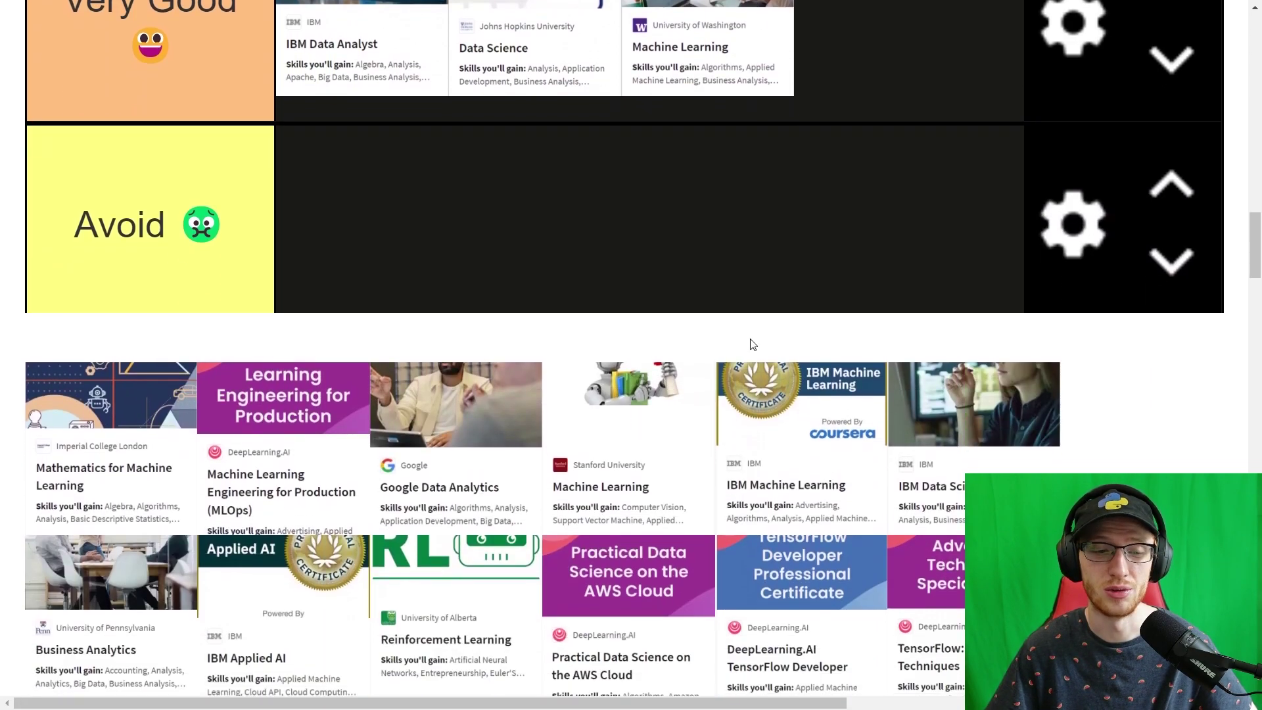
Step: Move Mathematics for Machine Learning and the MLOps card through Avoid into Very Good
left_click_drag(108, 479, 503, 309)
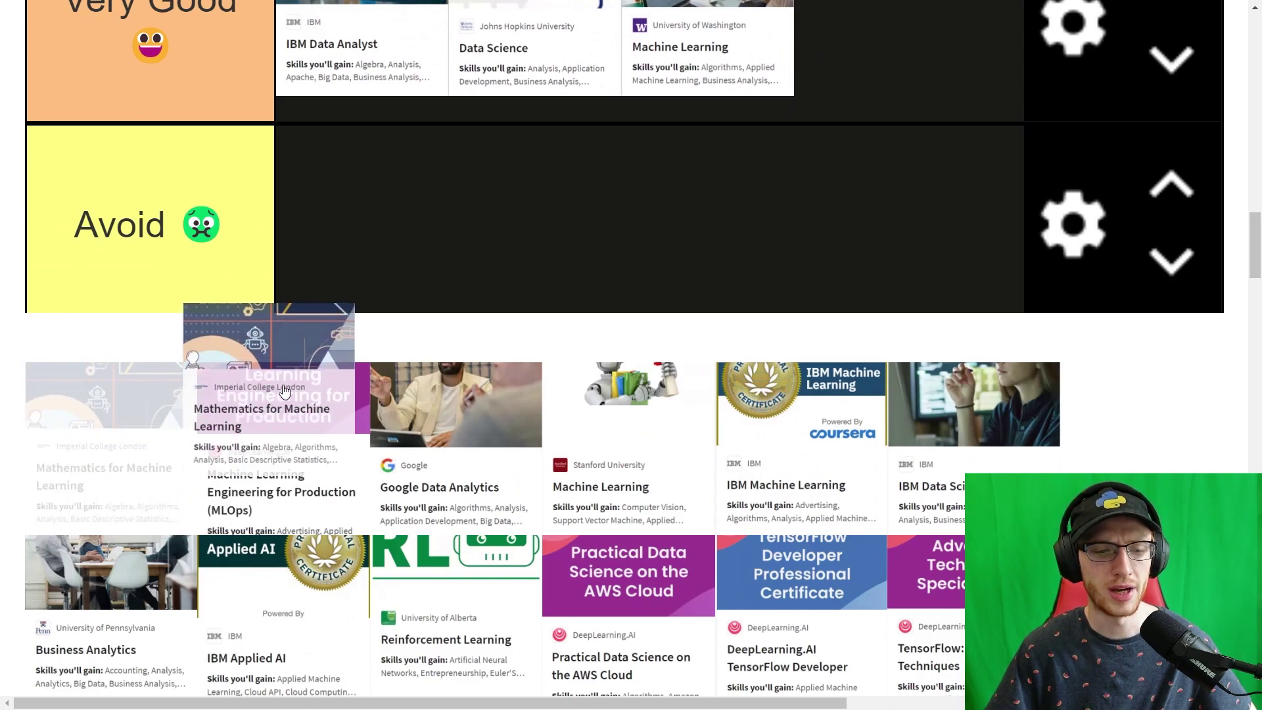
scroll(503, 309, "up", 2)
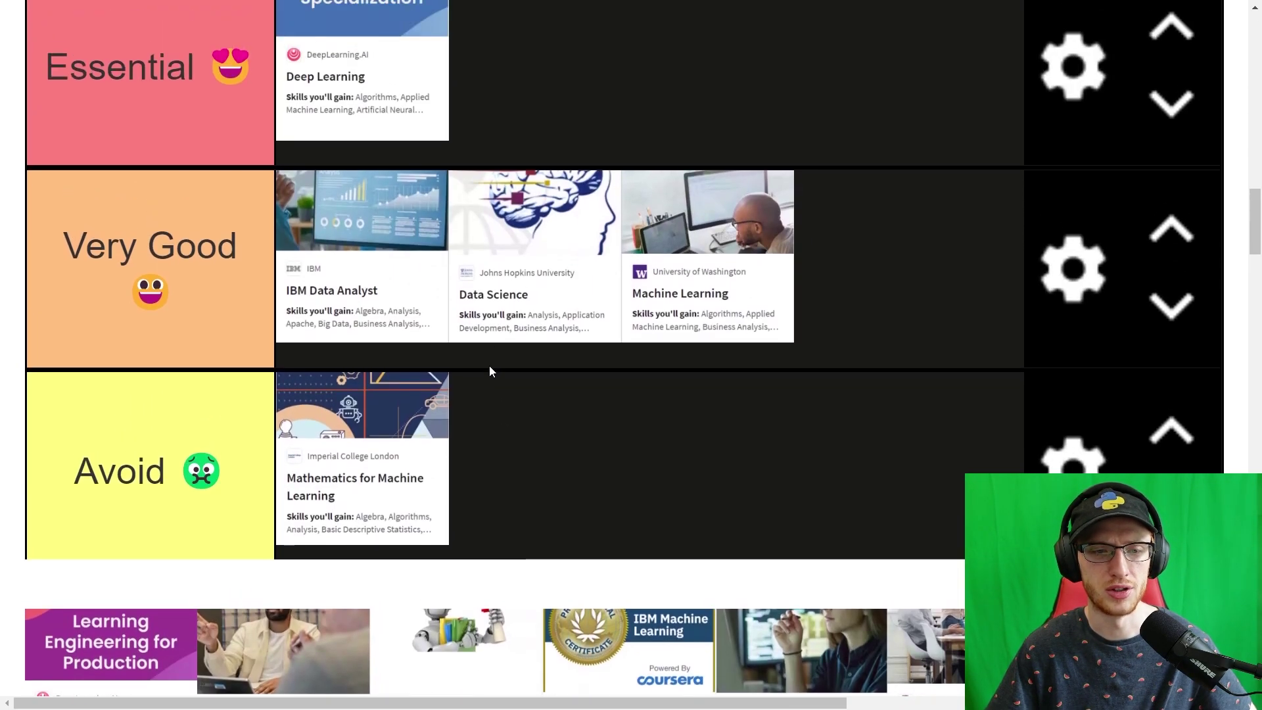
scroll(490, 369, "up", 1)
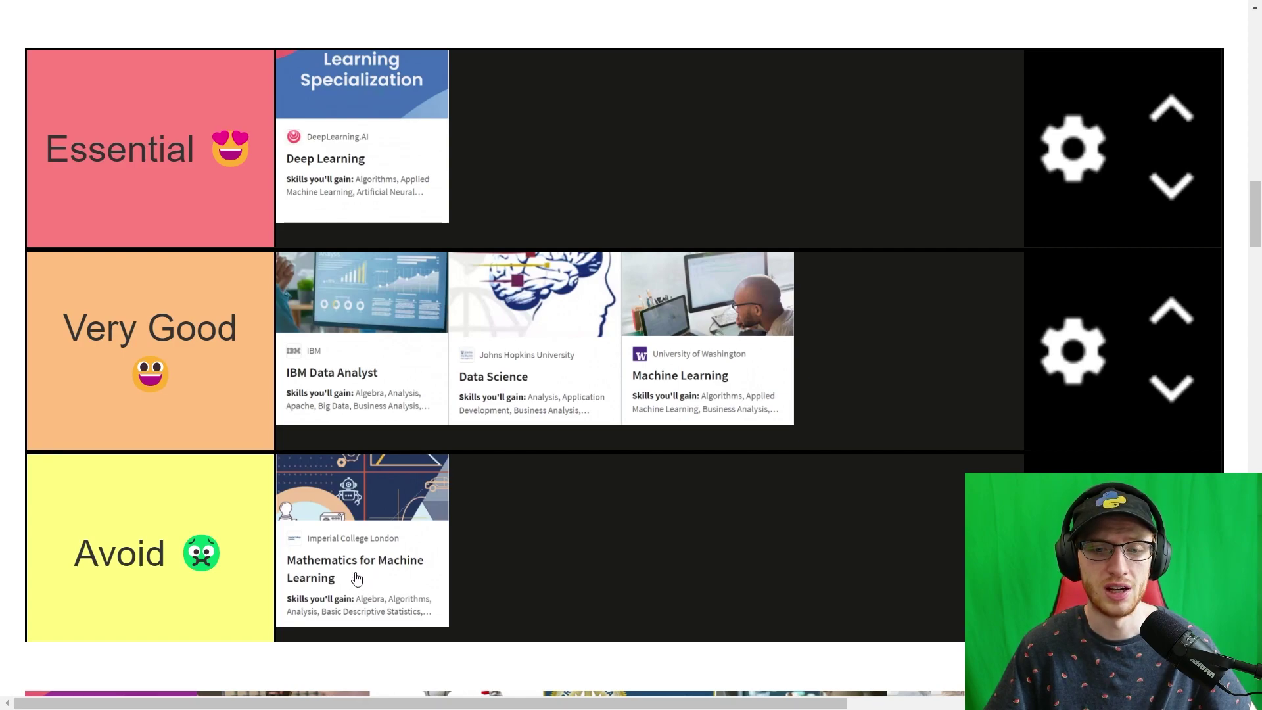
left_click_drag(356, 578, 905, 369)
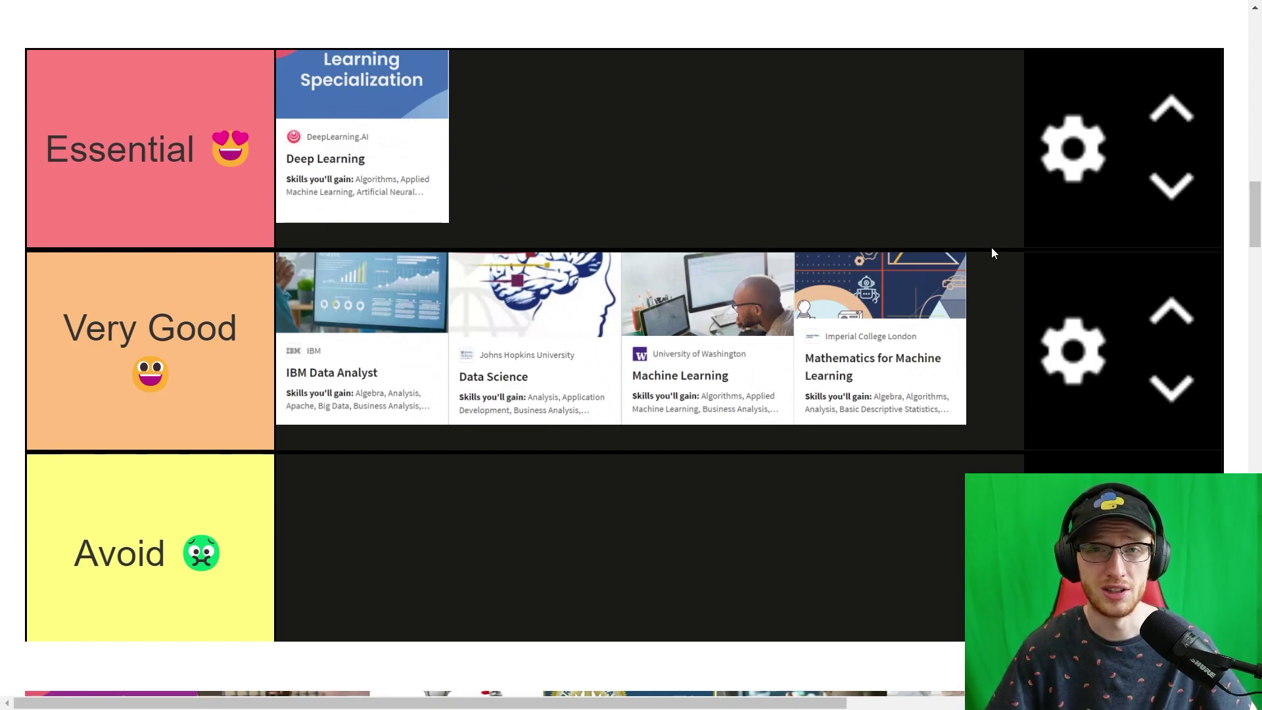
scroll(990, 252, "down", 1)
scroll(976, 248, "down", 2)
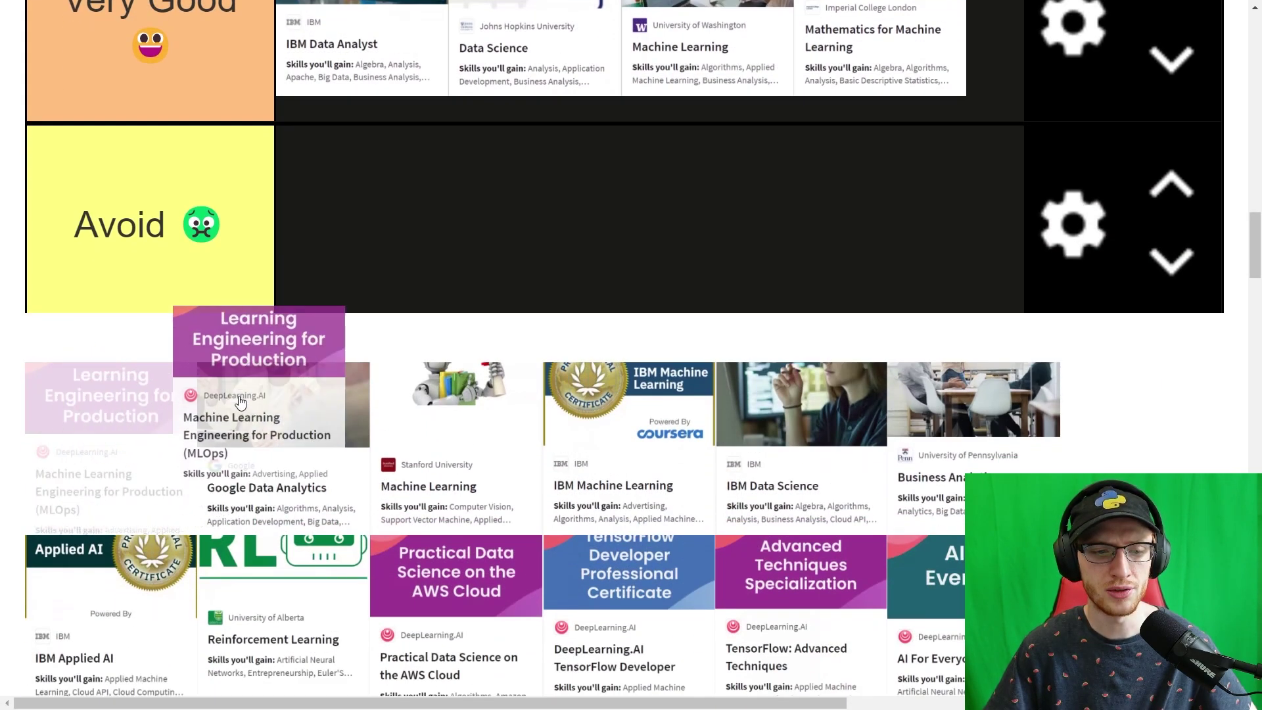
left_click_drag(62, 478, 375, 271)
scroll(415, 301, "up", 1)
scroll(415, 300, "up", 2)
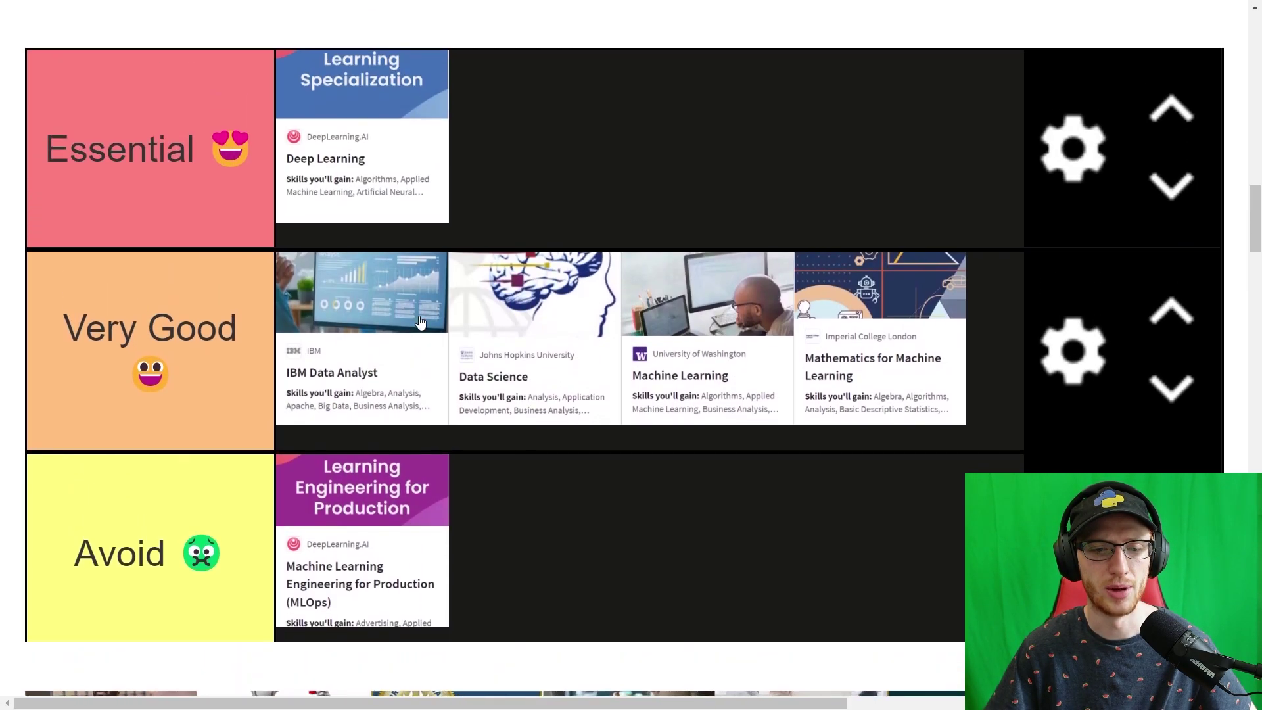
mouse_move(397, 556)
left_mouse_down()
mouse_move(638, 532)
mouse_move(596, 469)
left_mouse_up()
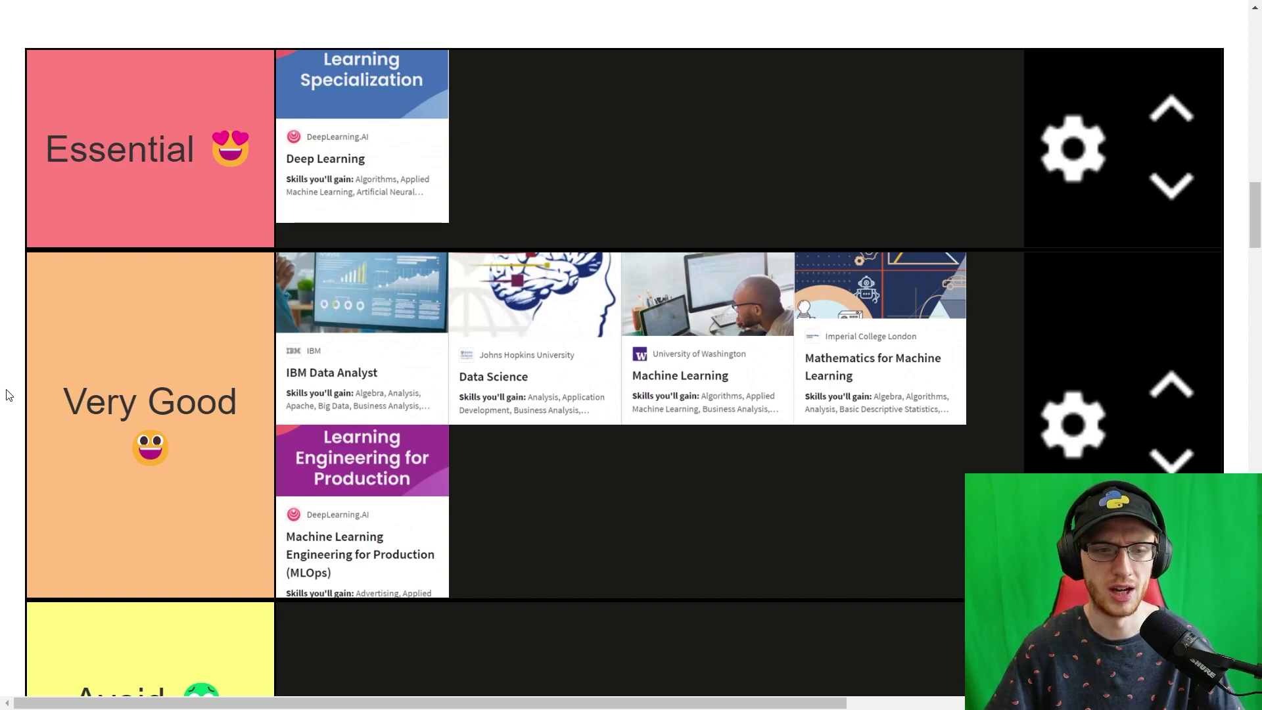
Step: Zoom the page out and move Google Data Analytics through Avoid into Very Good
key("ctrl+minus")
scroll(60, 373, "up", 1)
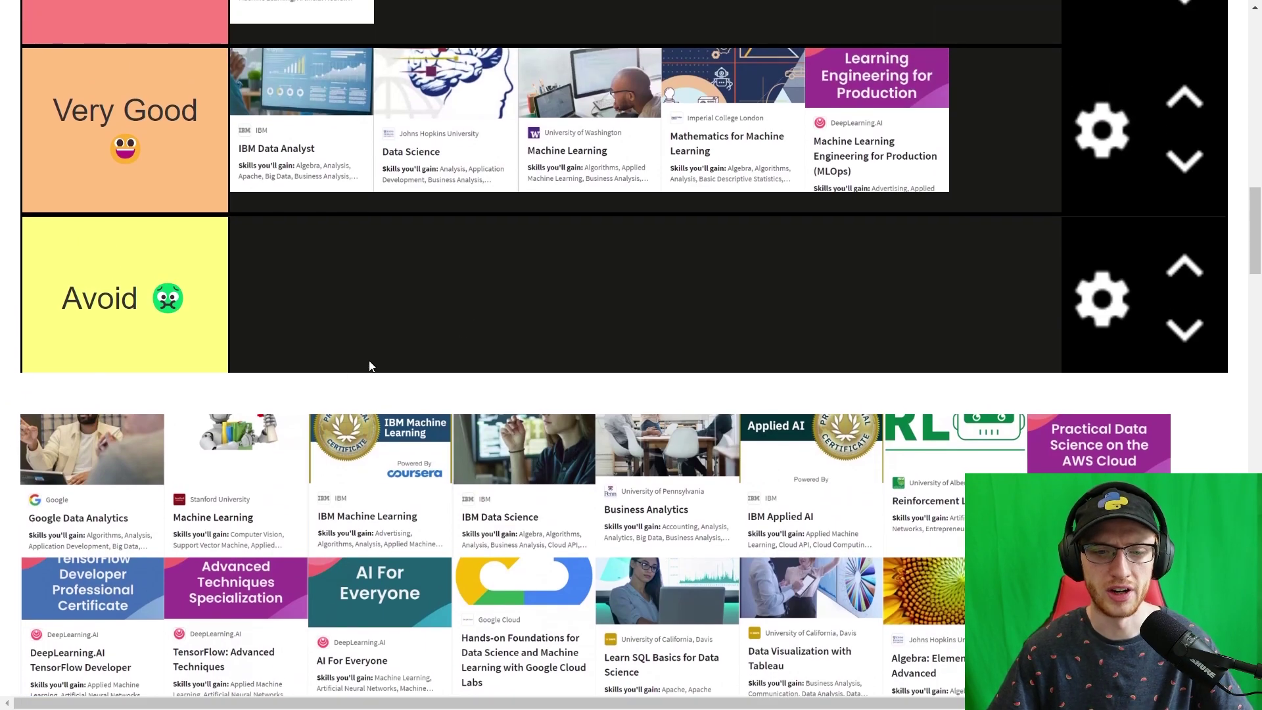
scroll(459, 324, "up", 1)
scroll(411, 318, "down", 1)
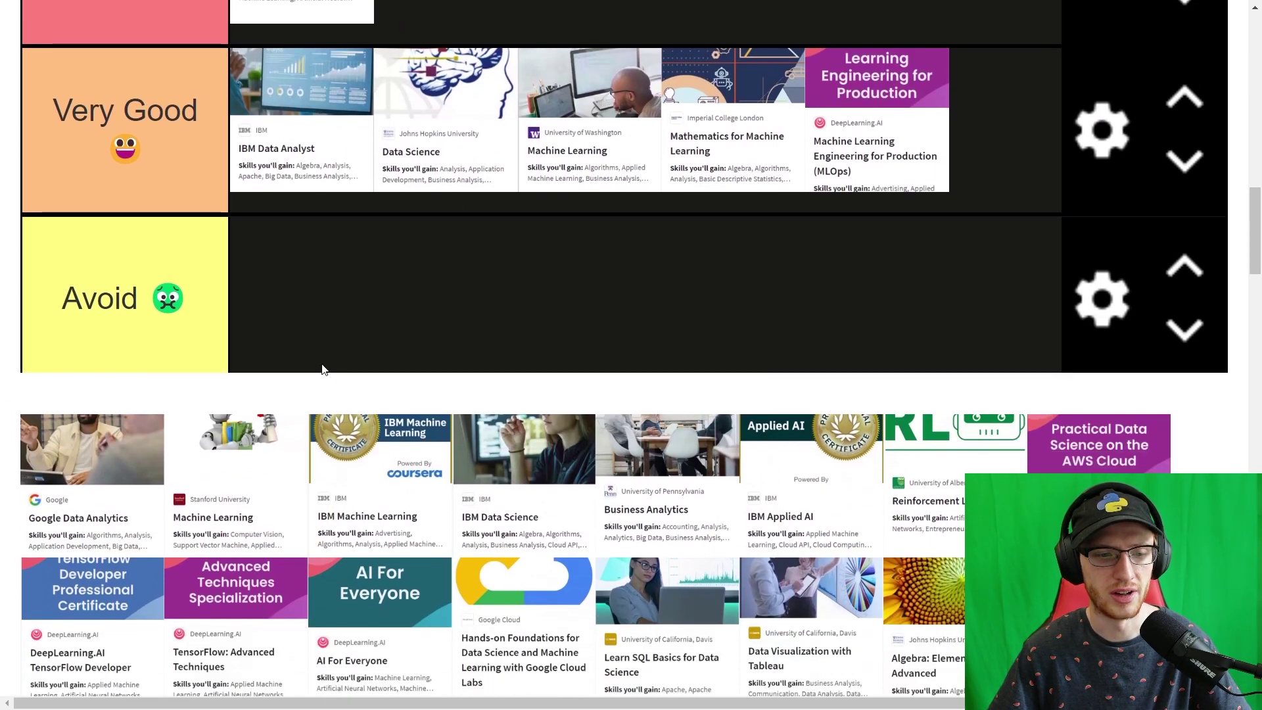
left_click_drag(77, 473, 444, 351)
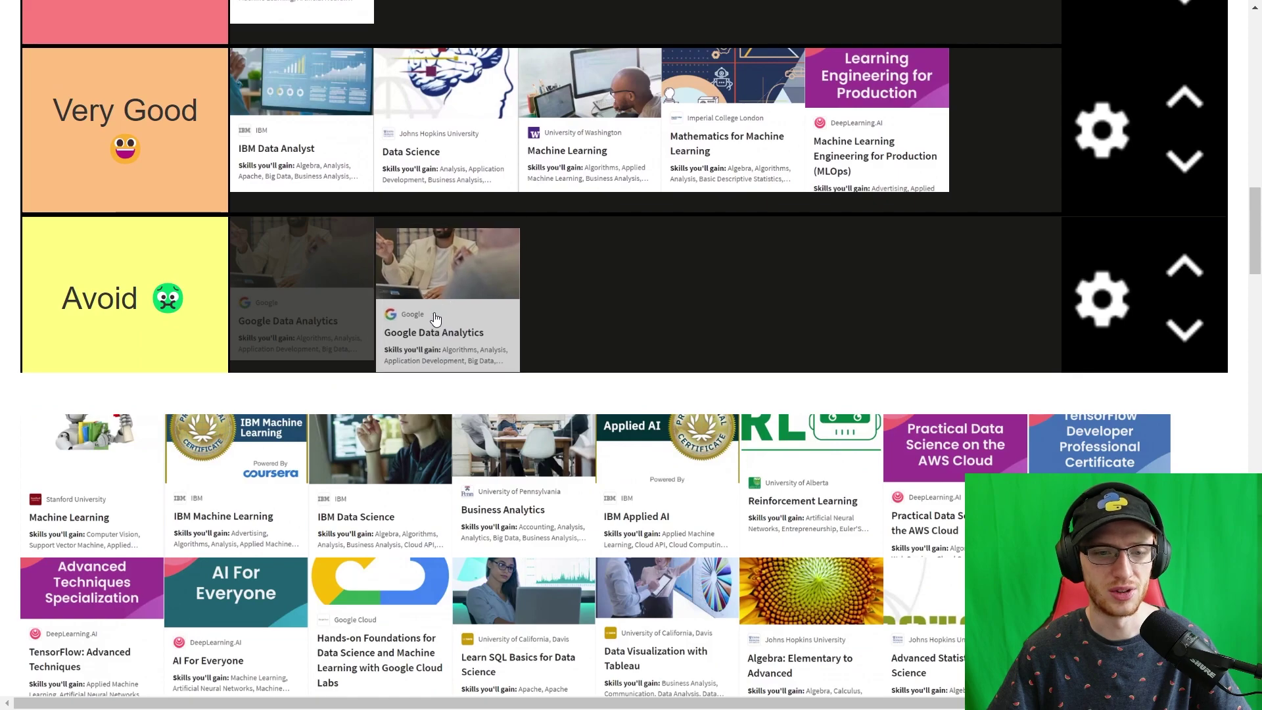
scroll(444, 350, "up", 2)
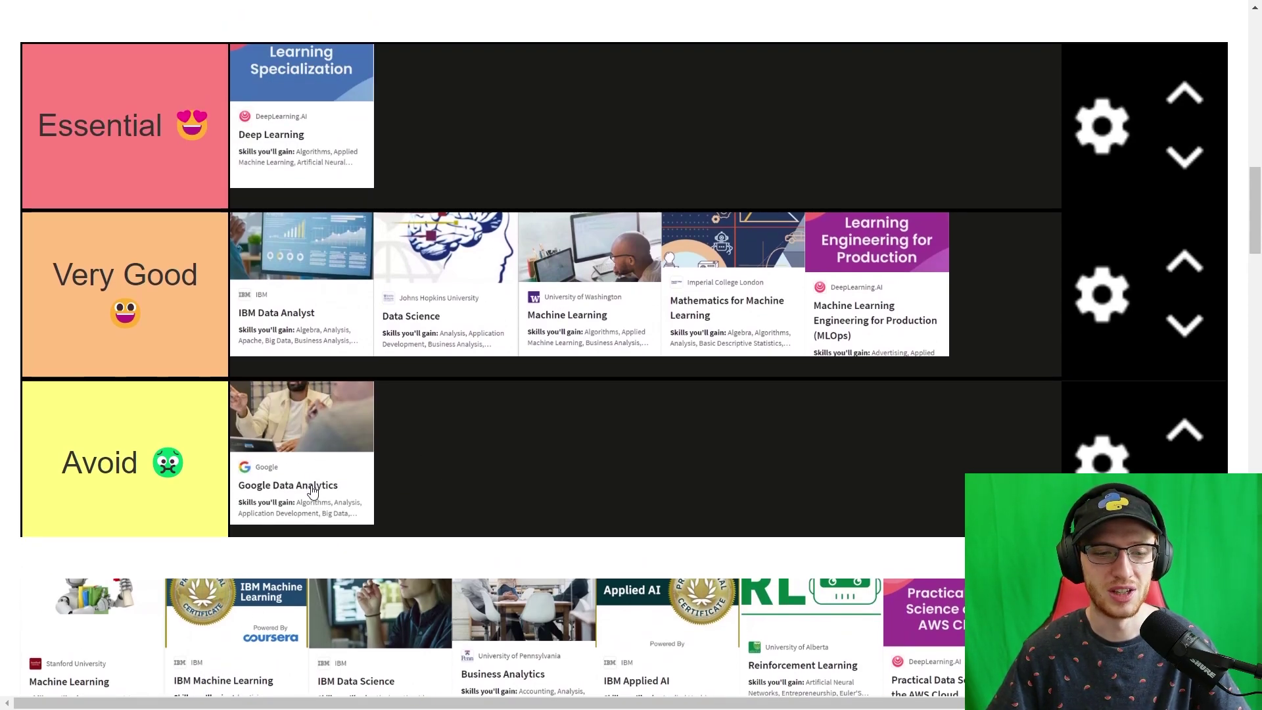
mouse_move(311, 493)
left_mouse_down()
mouse_move(501, 431)
mouse_move(98, 524)
left_mouse_up()
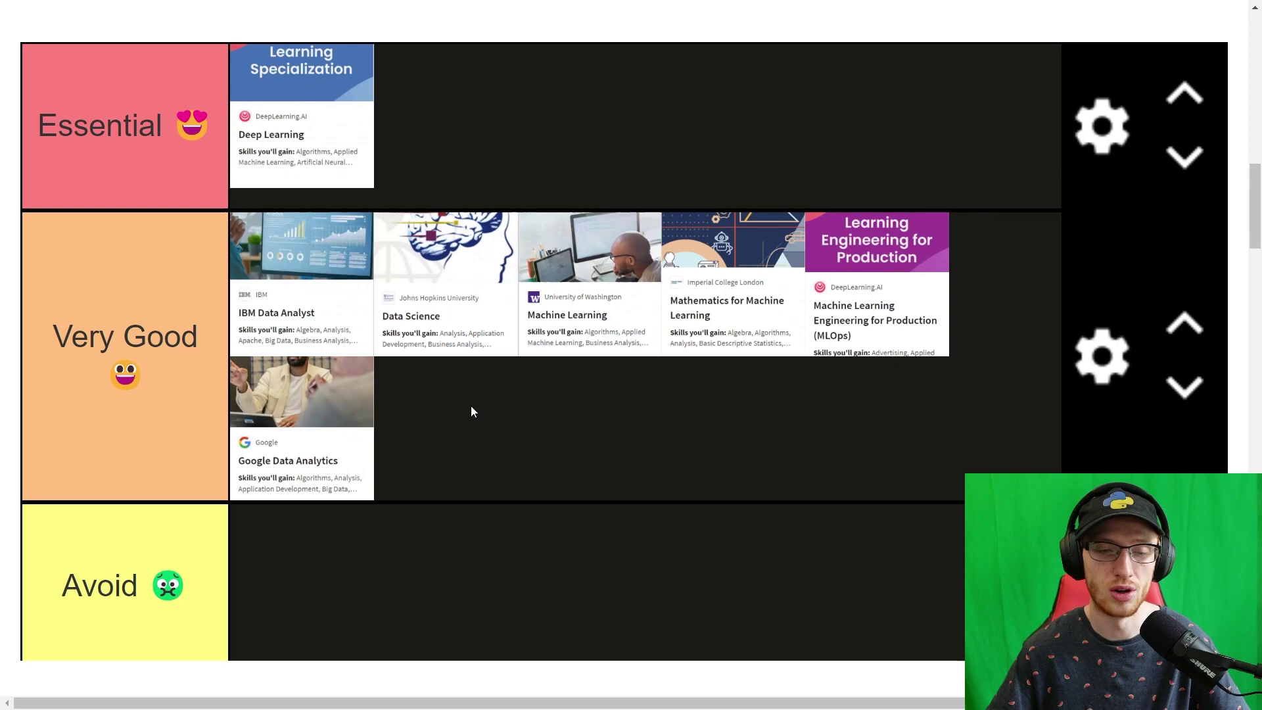
left_click(323, 441)
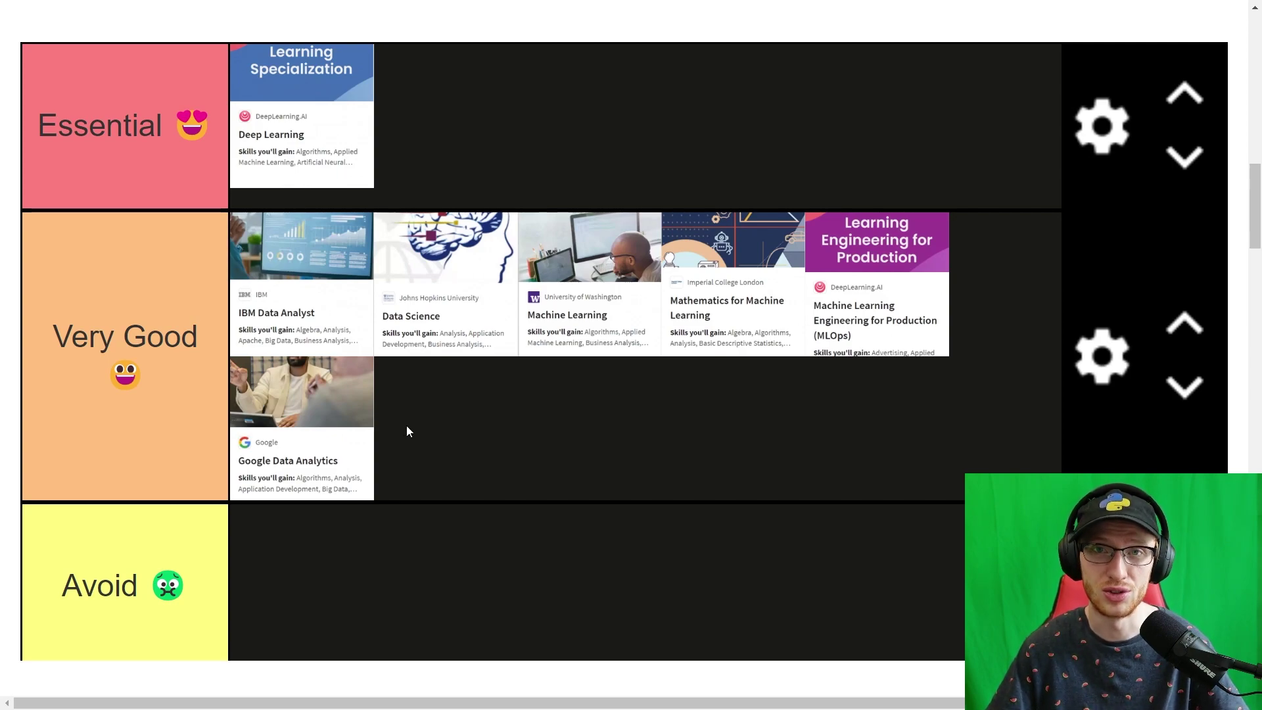
scroll(405, 428, "down", 1)
scroll(403, 421, "down", 1)
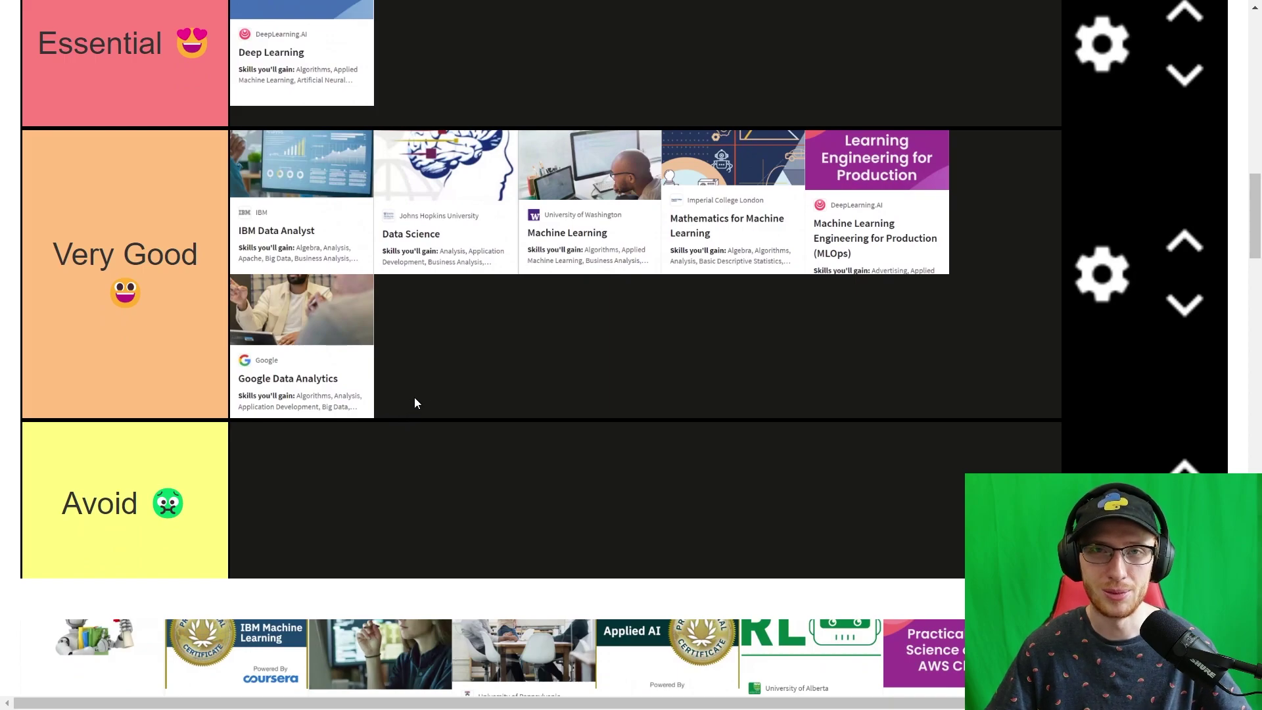
scroll(414, 397, "down", 1)
scroll(420, 383, "down", 1)
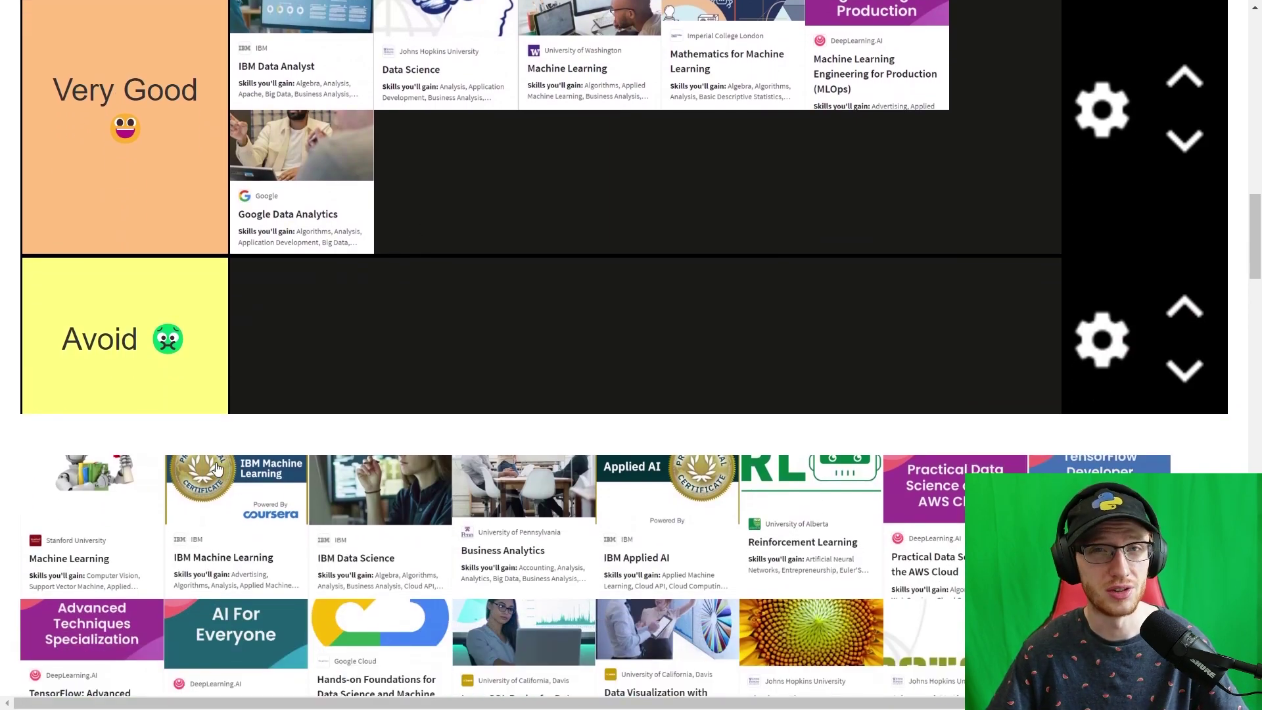
scroll(217, 468, "down", 1)
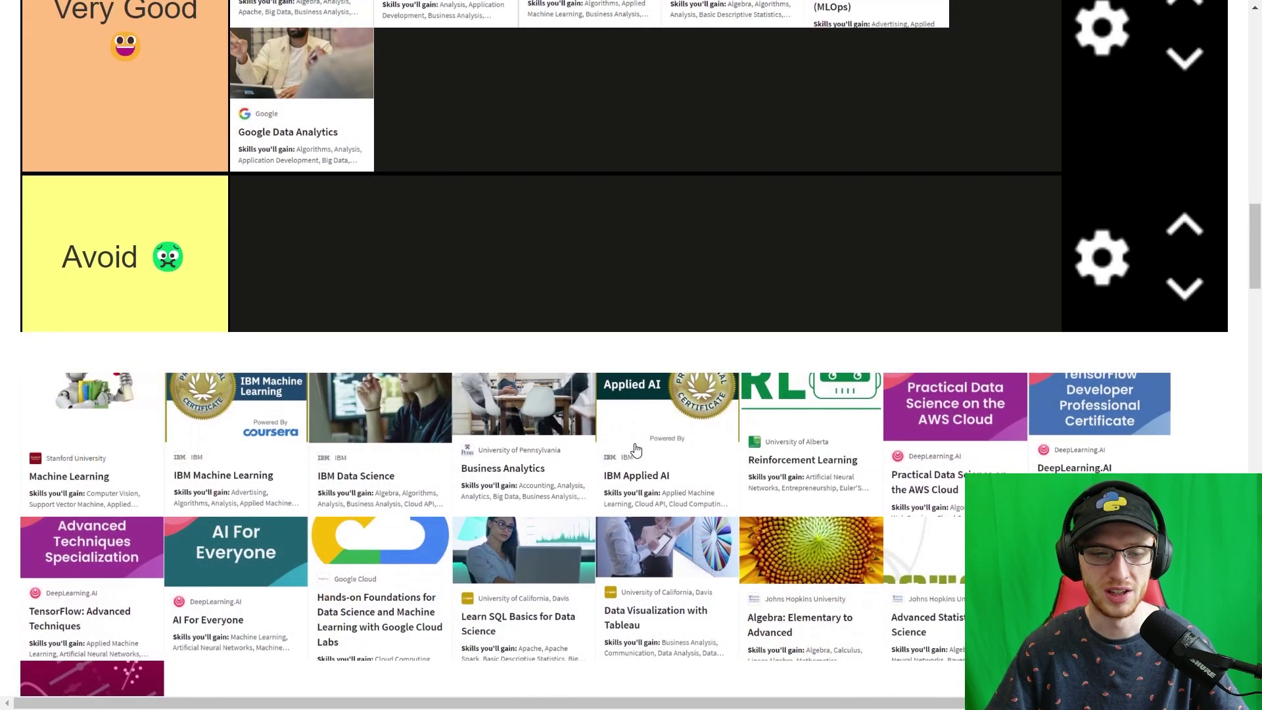
mouse_move(625, 451)
left_mouse_down()
mouse_move(631, 247)
mouse_move(538, 321)
left_mouse_up()
scroll(515, 341, "up", 4)
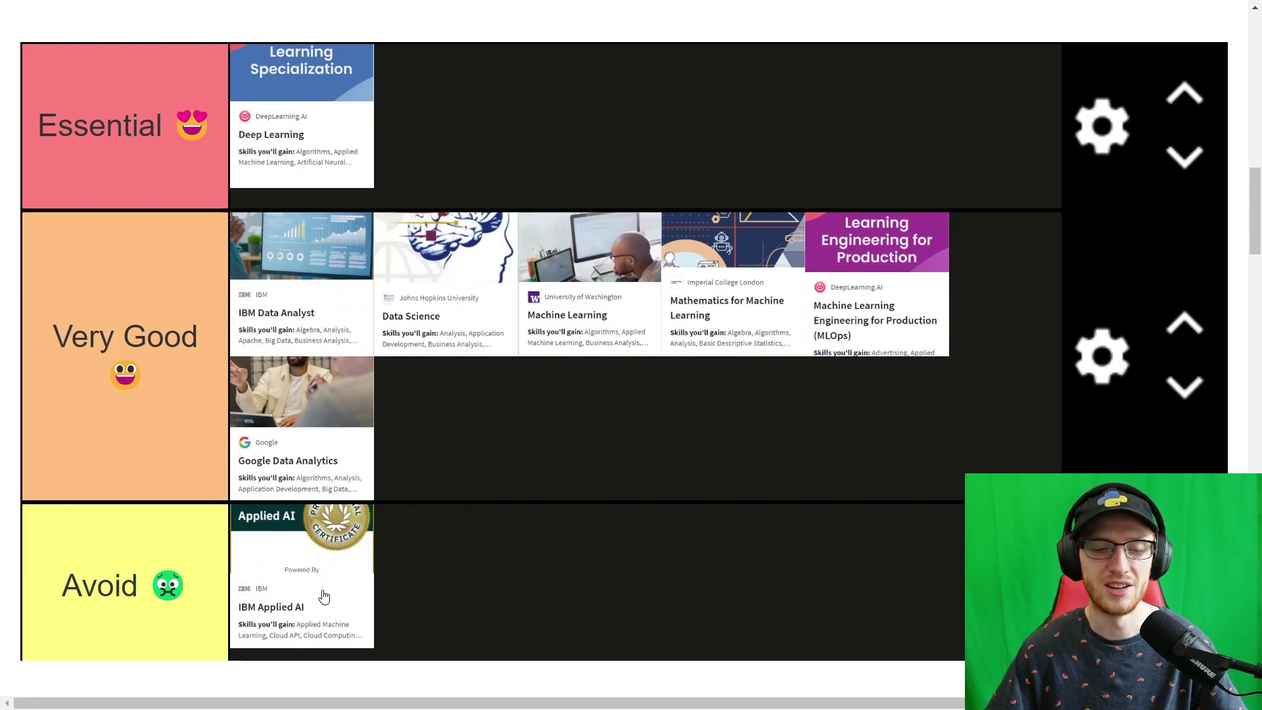
Step: Try IBM Applied AI in Very Good, then settle it back in Avoid
mouse_move(324, 594)
left_mouse_down()
mouse_move(457, 565)
mouse_move(516, 460)
left_mouse_up()
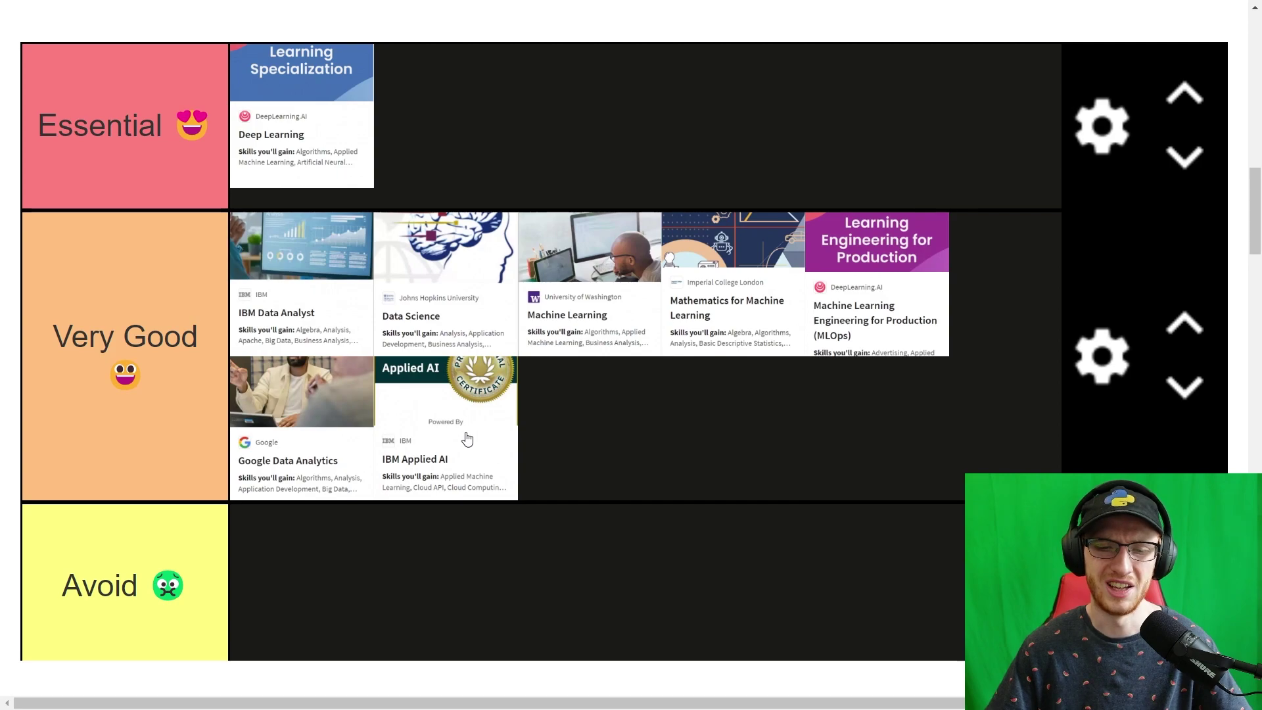
mouse_move(482, 422)
left_mouse_down()
mouse_move(444, 574)
mouse_move(498, 558)
left_mouse_up()
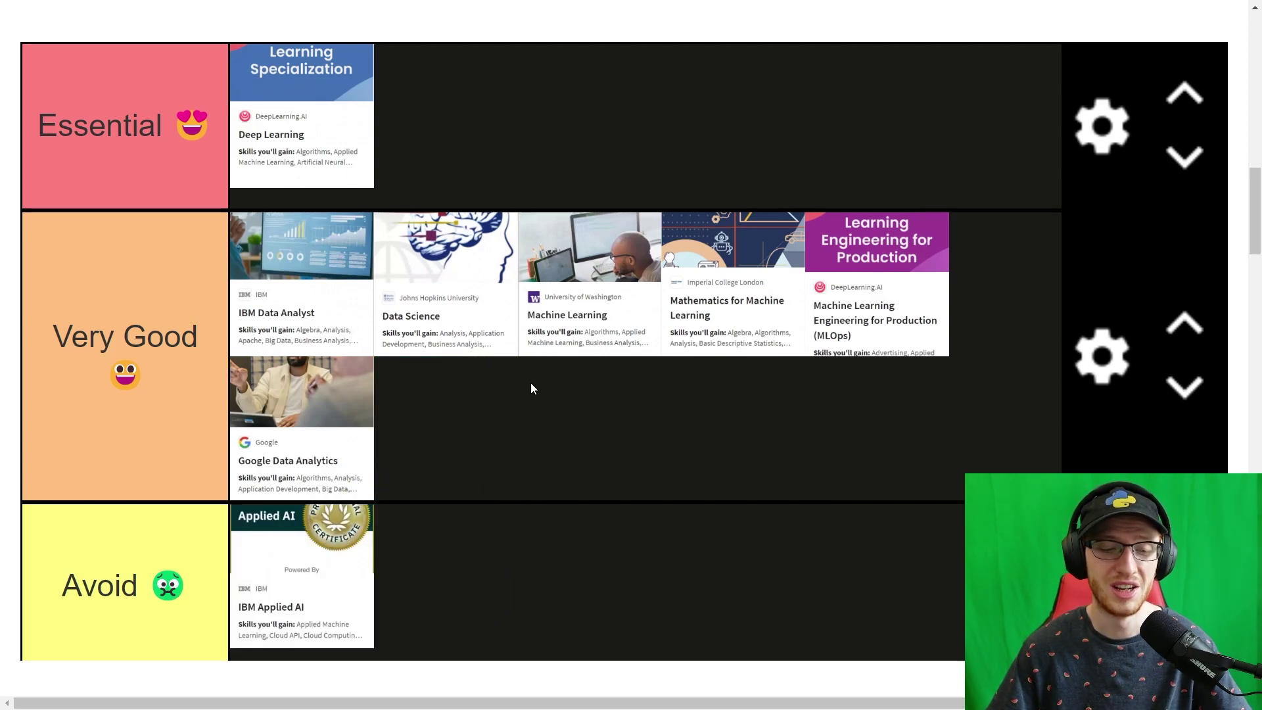
scroll(530, 387, "down", 1)
scroll(611, 392, "down", 1)
scroll(609, 394, "down", 1)
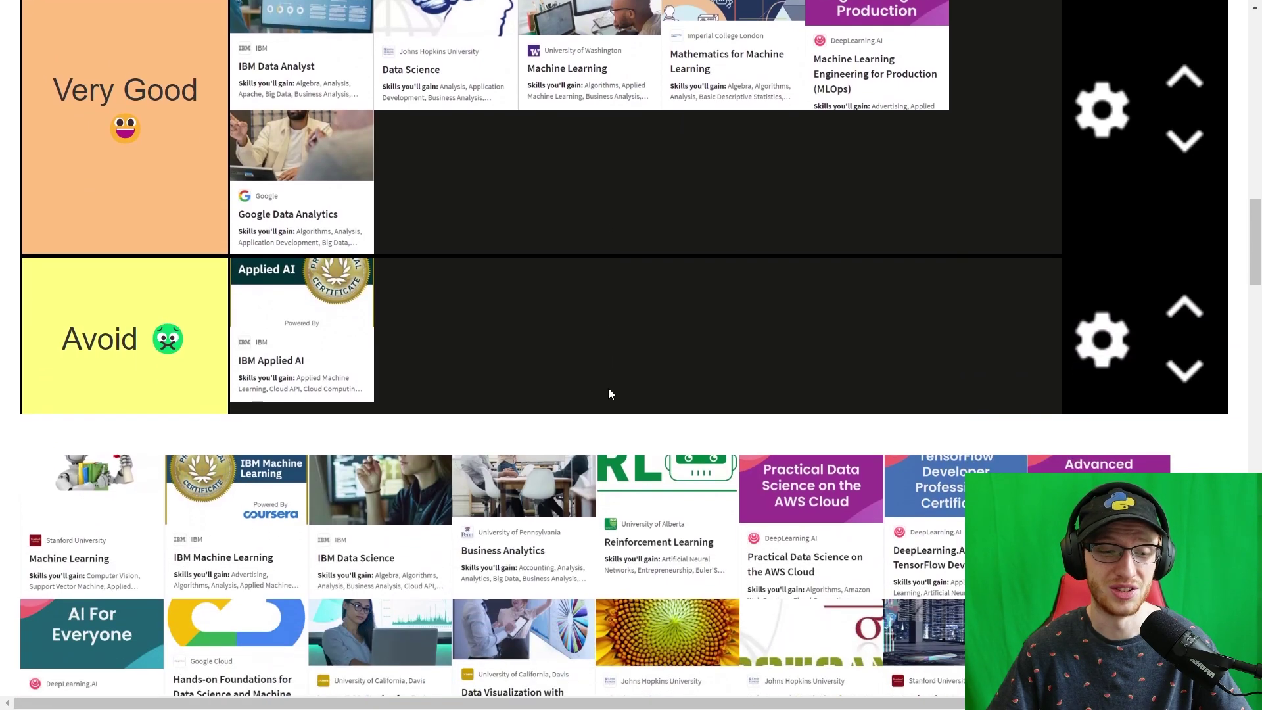
scroll(609, 394, "down", 1)
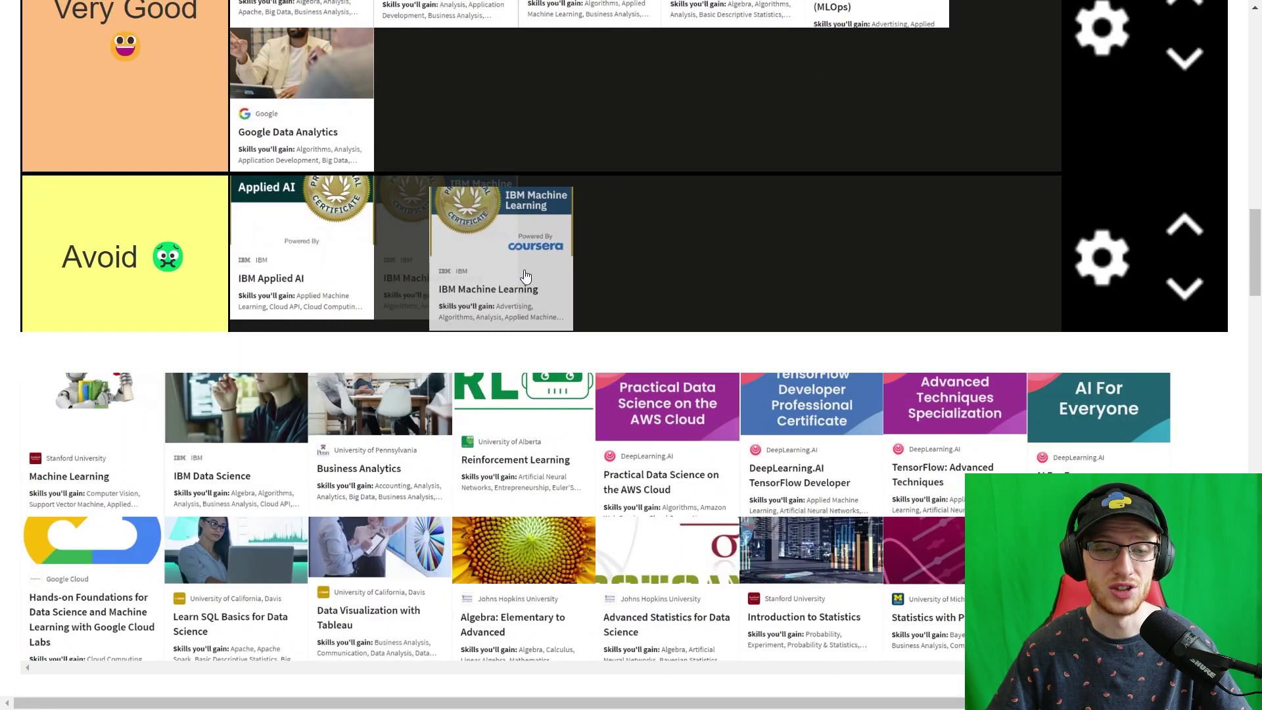
left_click_drag(261, 463, 562, 388)
scroll(568, 413, "up", 1)
scroll(567, 412, "up", 2)
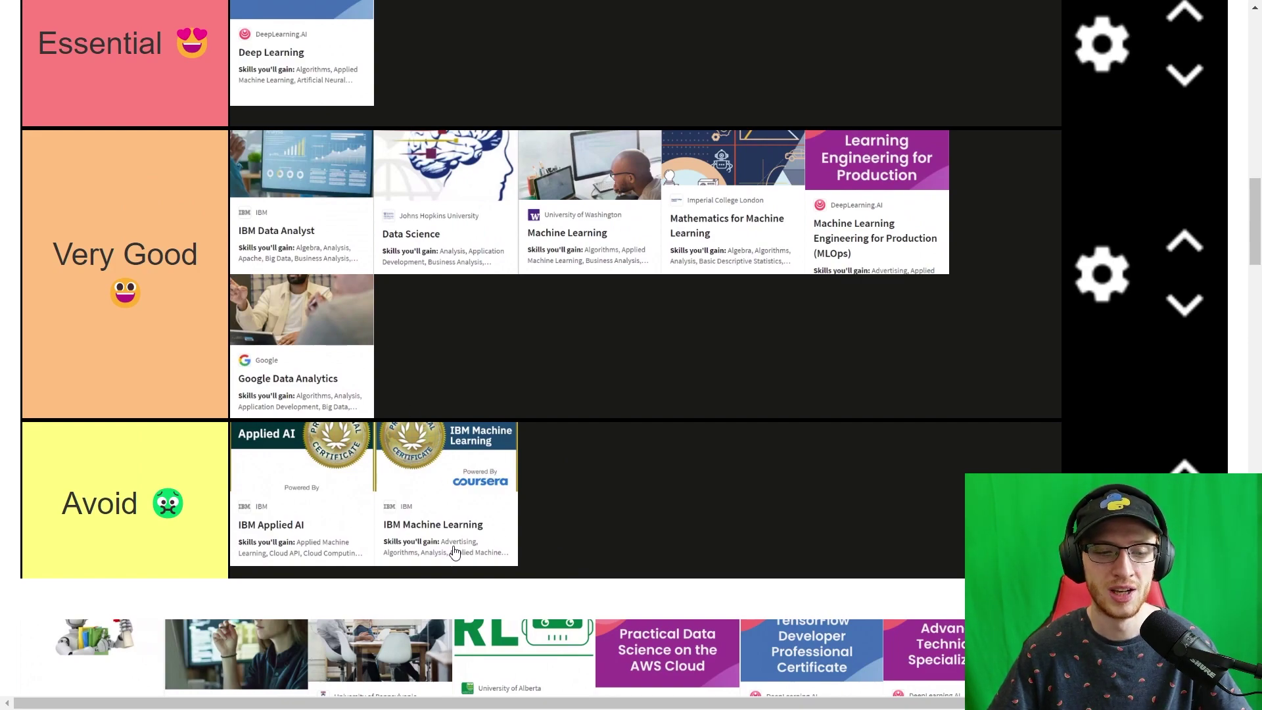
Step: Place the IBM Machine Learning card in Very Good next to Google Data Analytics
left_click_drag(460, 552, 552, 421)
scroll(554, 420, "up", 1)
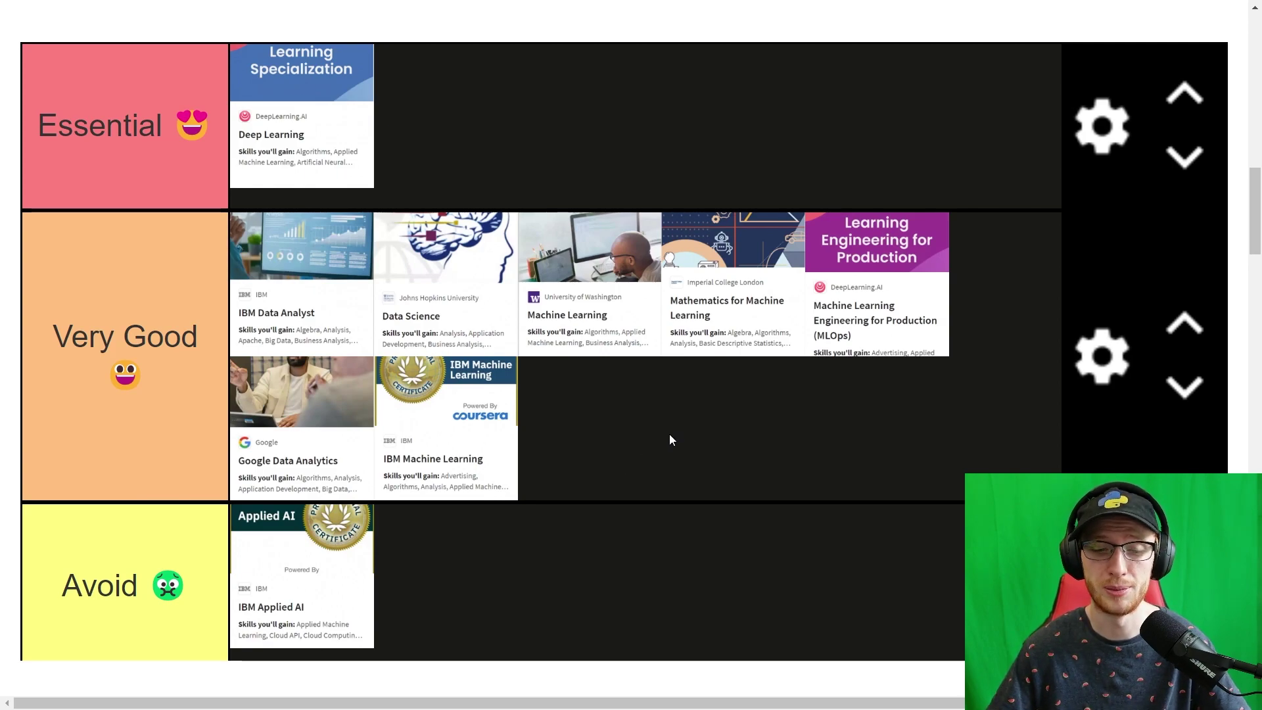
left_click_drag(504, 395, 631, 471)
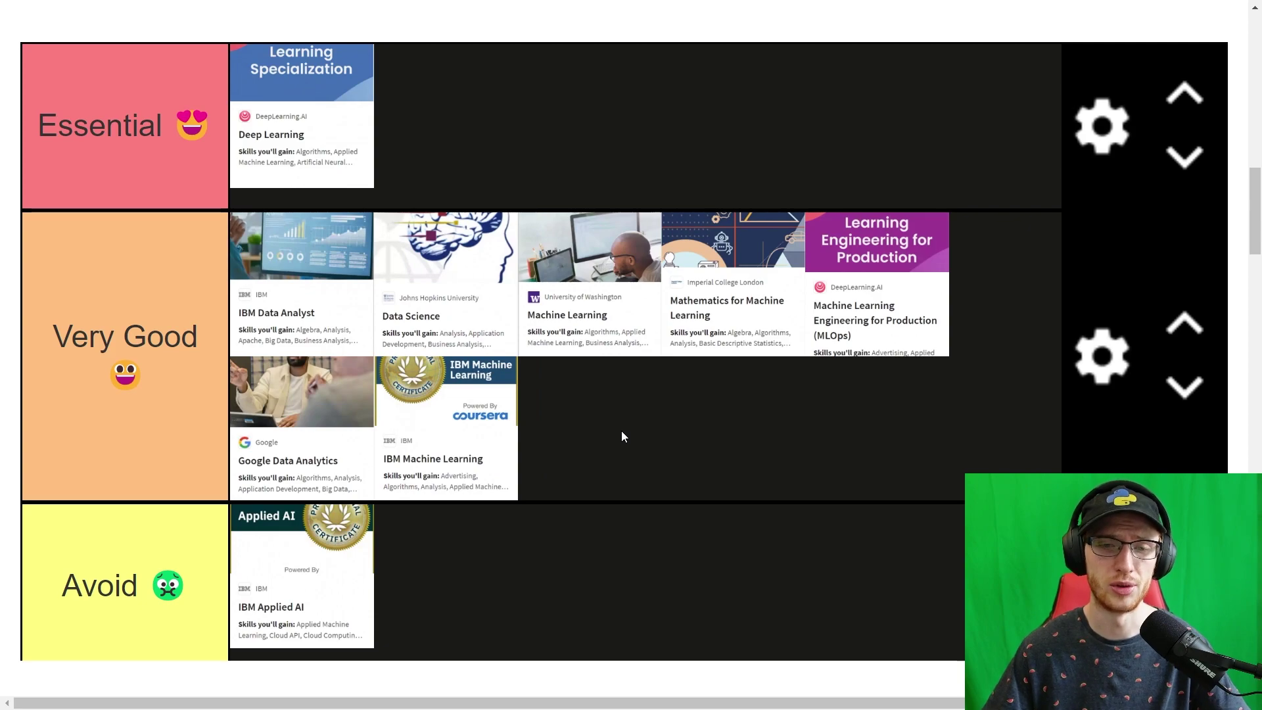
scroll(610, 419, "down", 2)
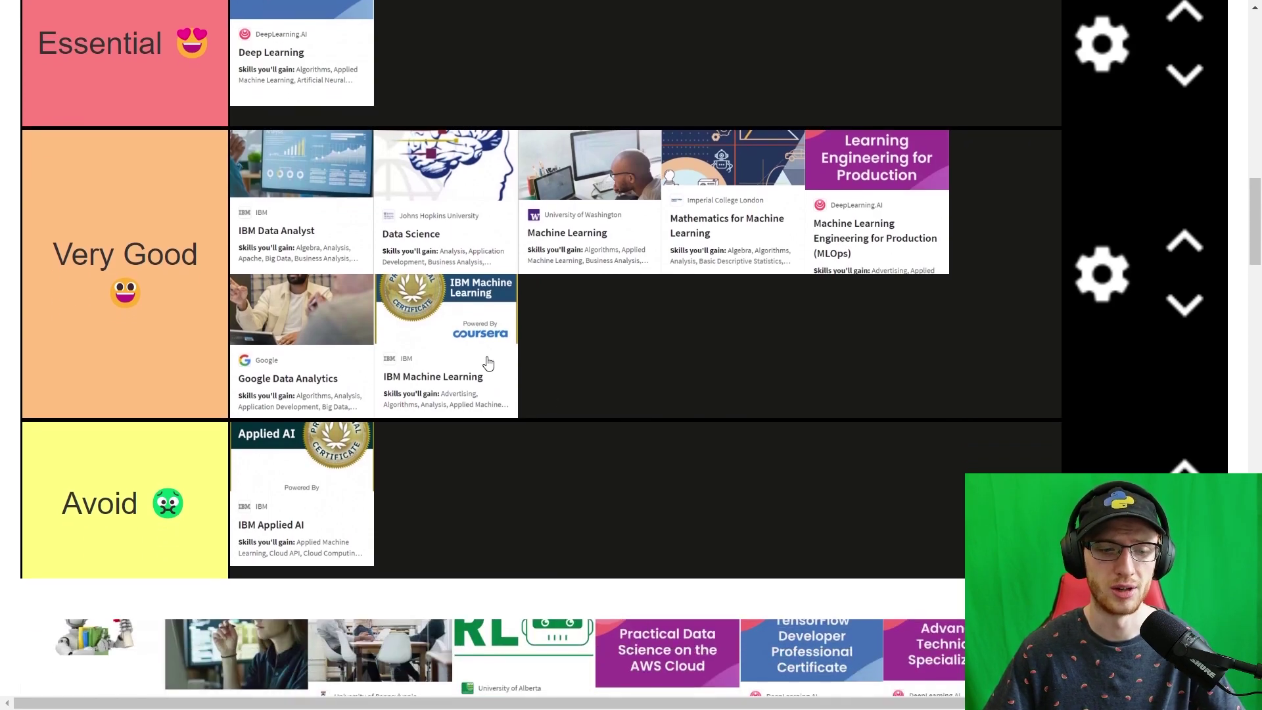
scroll(478, 385, "down", 1)
scroll(466, 405, "down", 1)
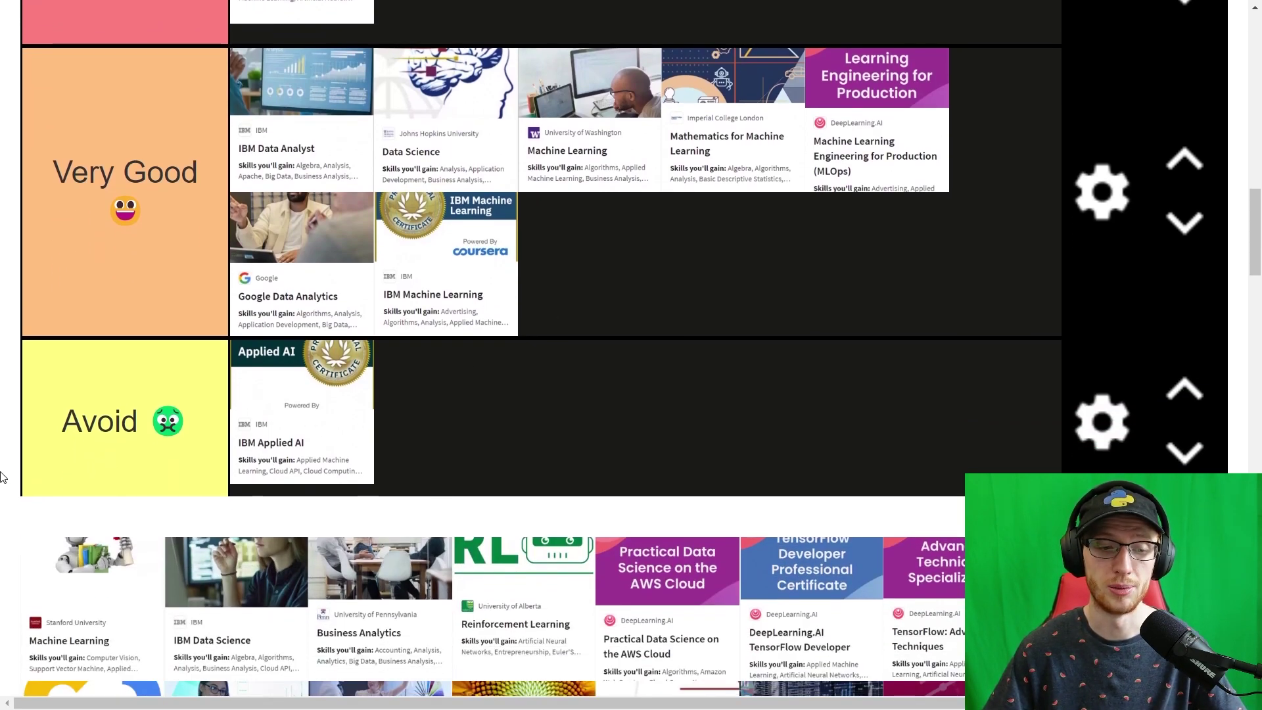
scroll(394, 395, "down", 2)
scroll(394, 395, "down", 4)
left_click_drag(385, 375, 509, 187)
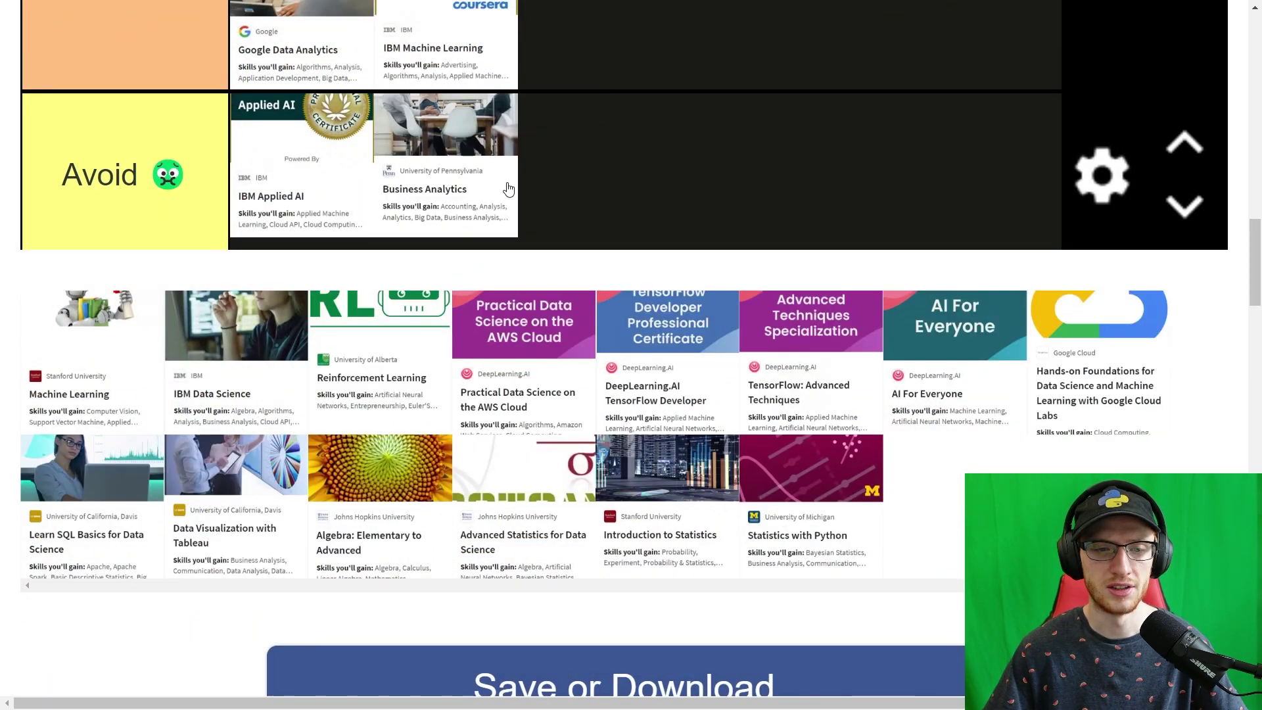
scroll(509, 189, "up", 3)
scroll(498, 252, "up", 3)
scroll(518, 474, "up", 2)
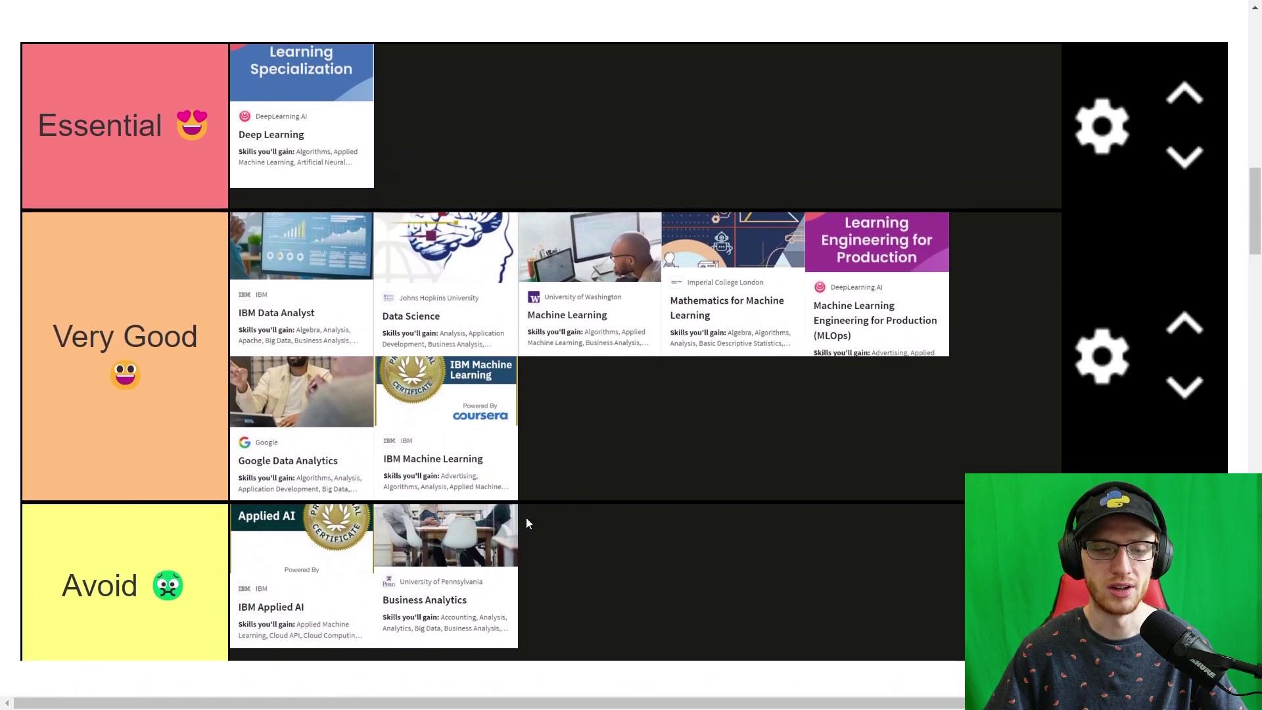
Step: Drop the Business Analytics card into Very Good after IBM Machine Learning
left_click_drag(512, 522, 679, 474)
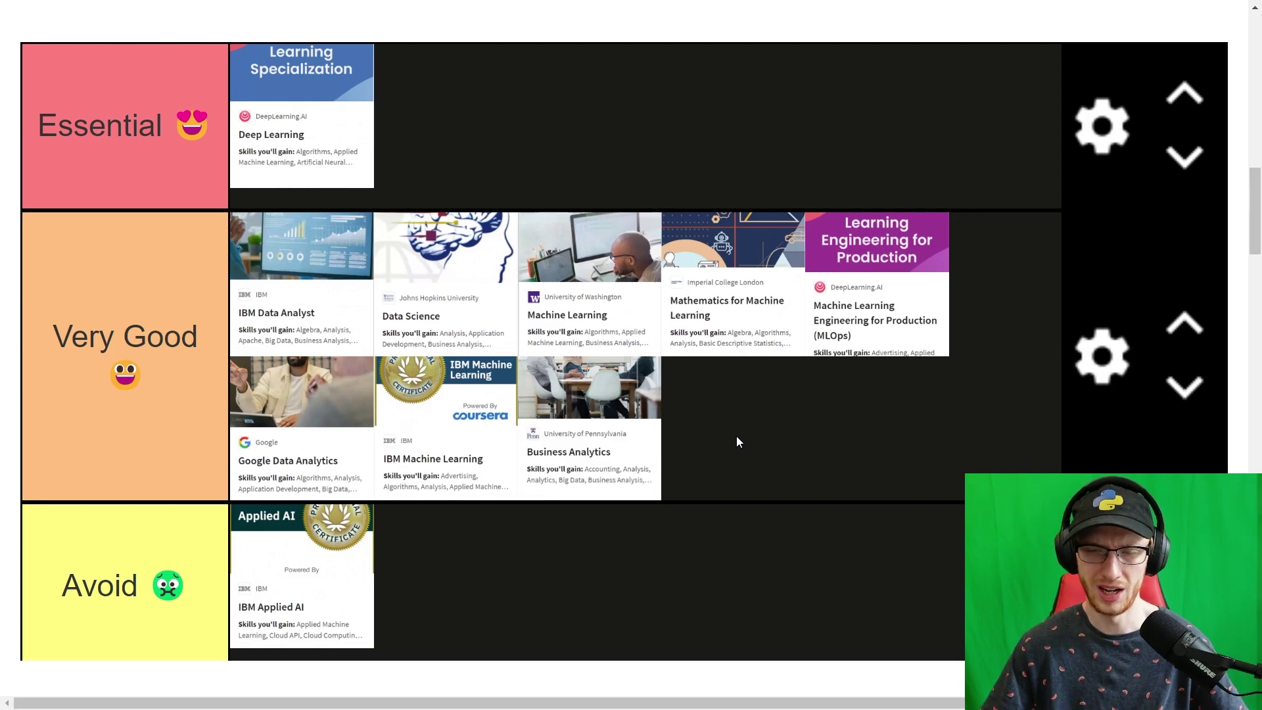
scroll(736, 437, "down", 1)
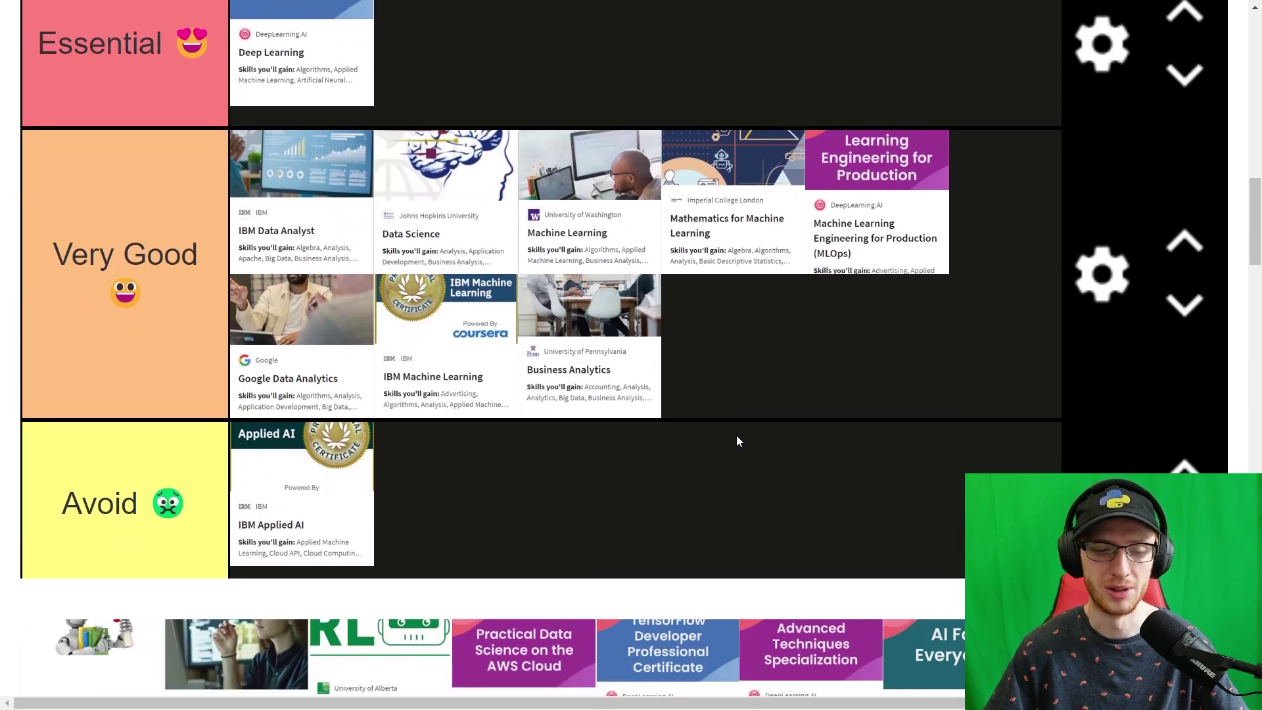
scroll(735, 434, "down", 3)
left_click_drag(688, 426, 694, 318)
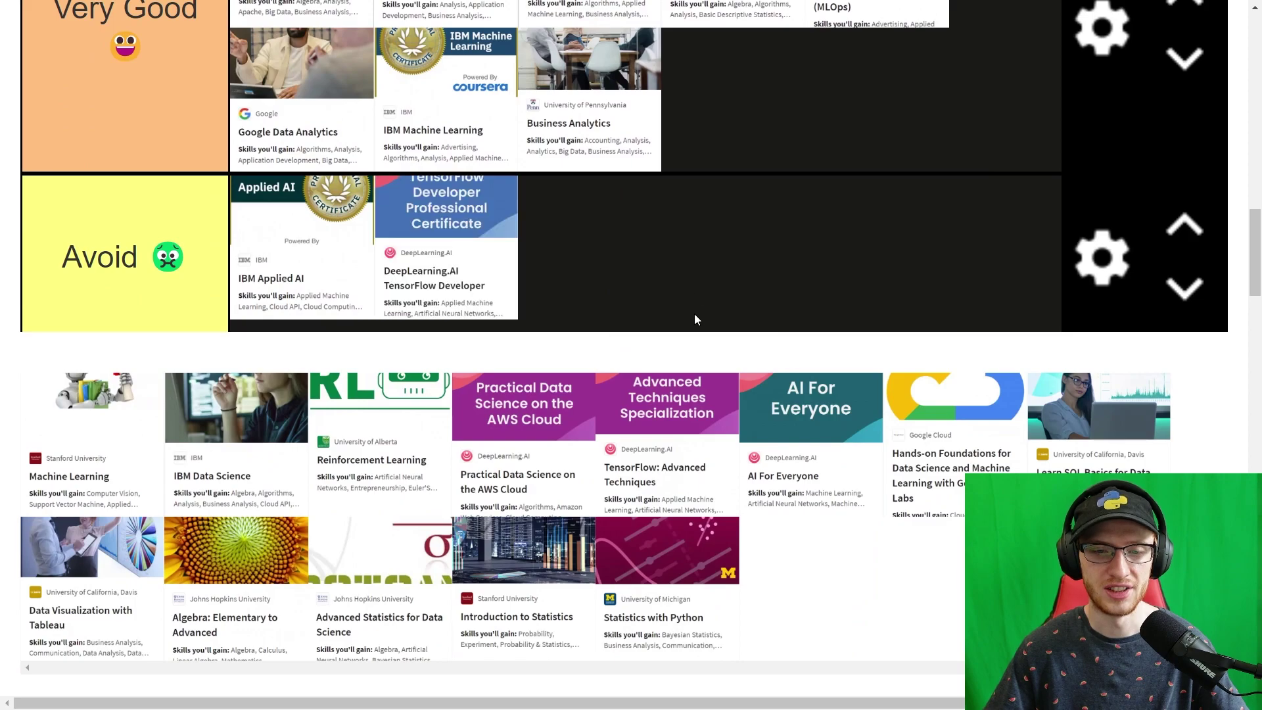
scroll(685, 347, "up", 4)
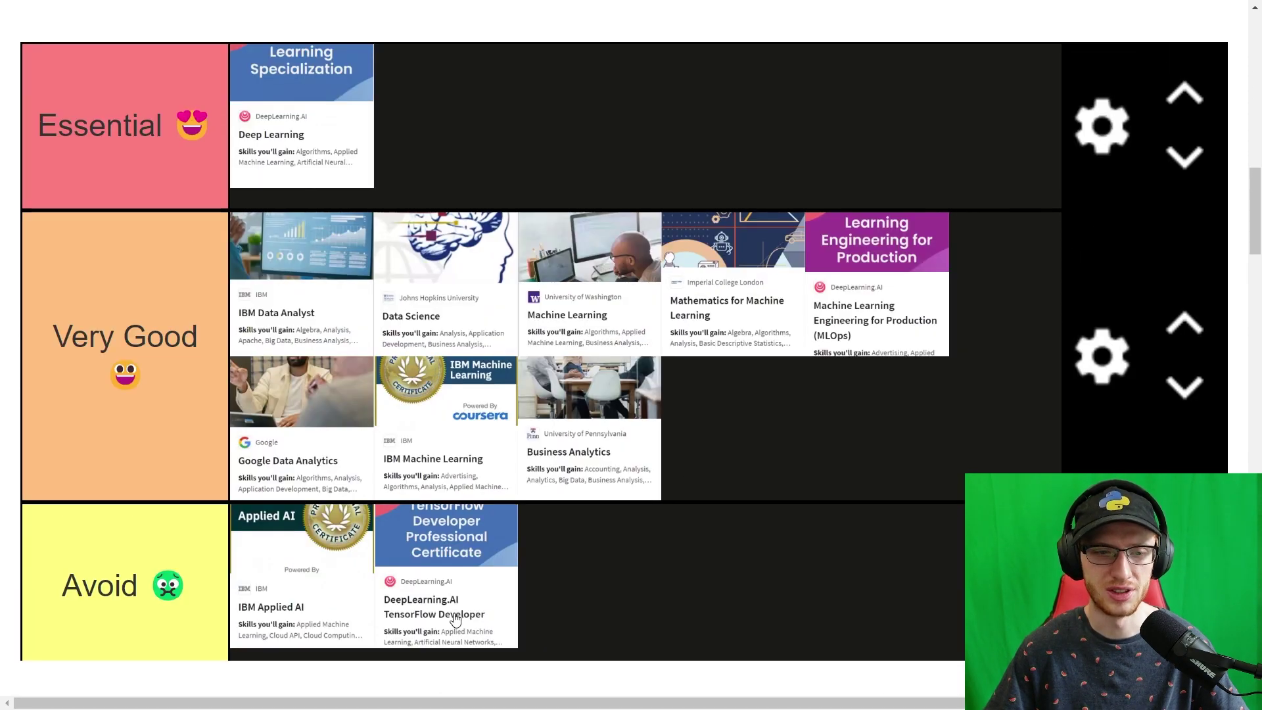
Step: Try TensorFlow Developer in Essential, then move it down to Very Good
left_click_drag(455, 619, 528, 165)
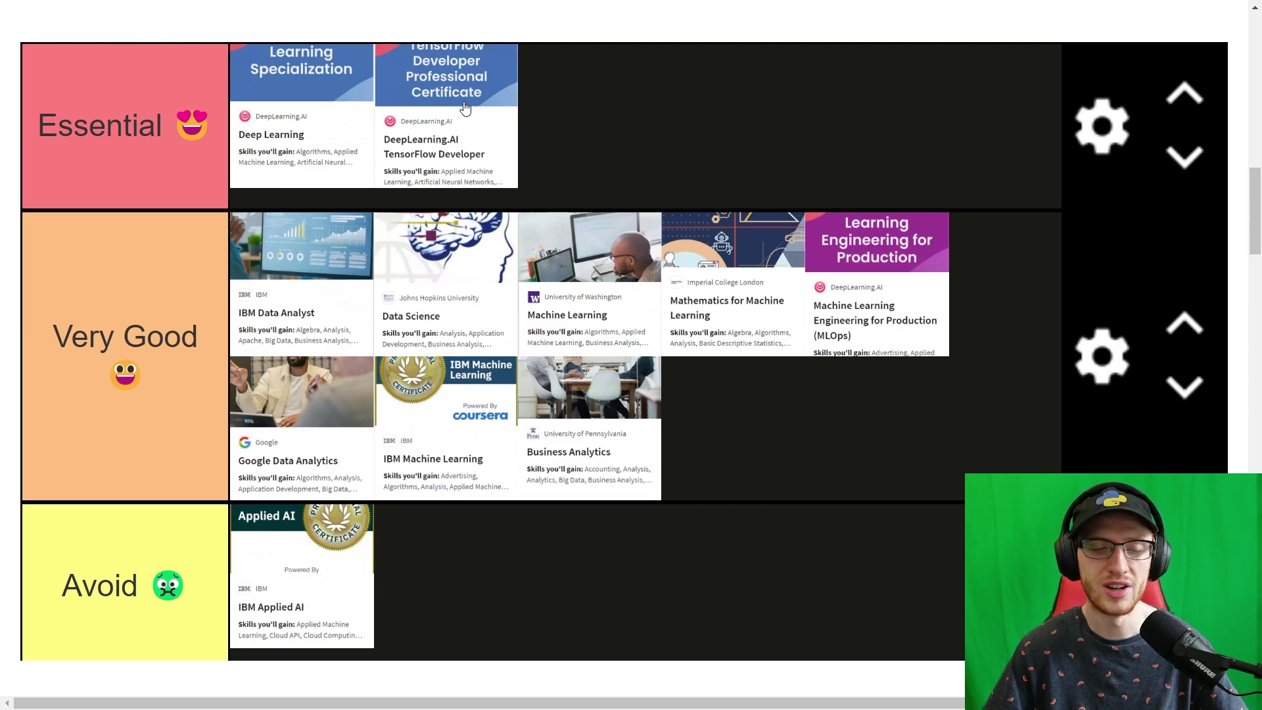
left_click_drag(464, 108, 884, 426)
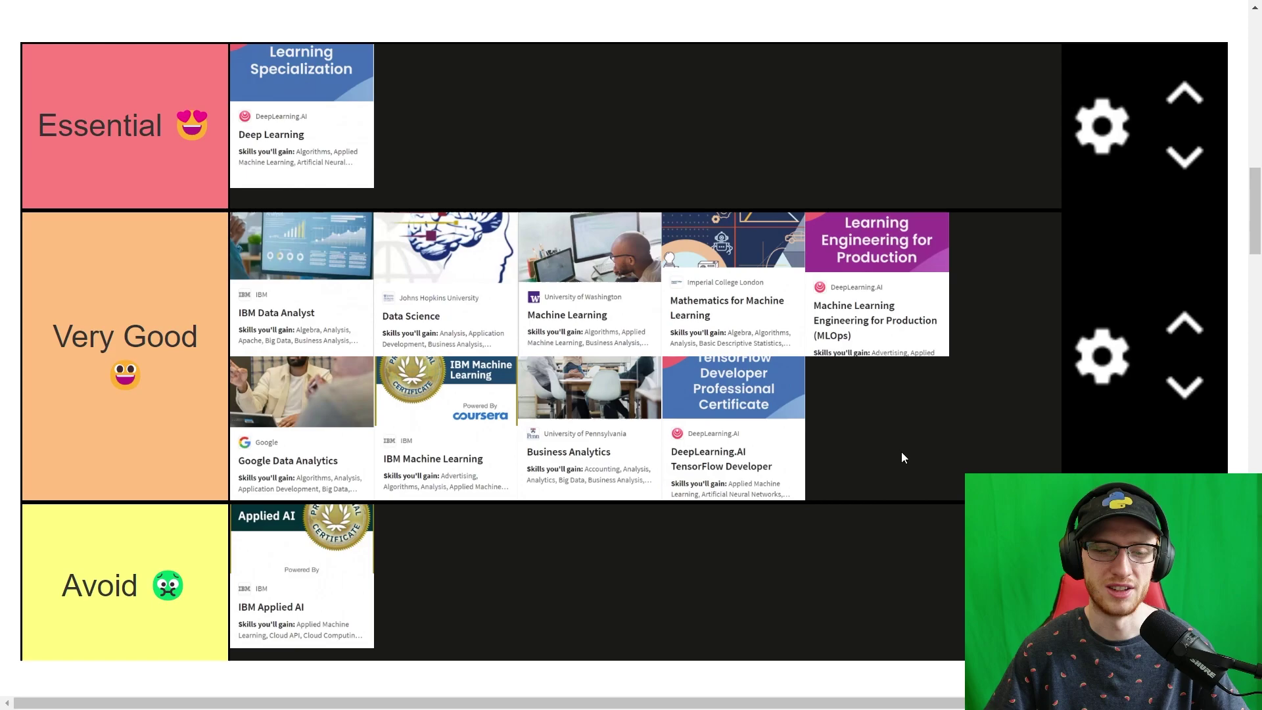
scroll(856, 455, "down", 1)
scroll(856, 454, "down", 1)
scroll(828, 443, "down", 2)
scroll(642, 380, "down", 1)
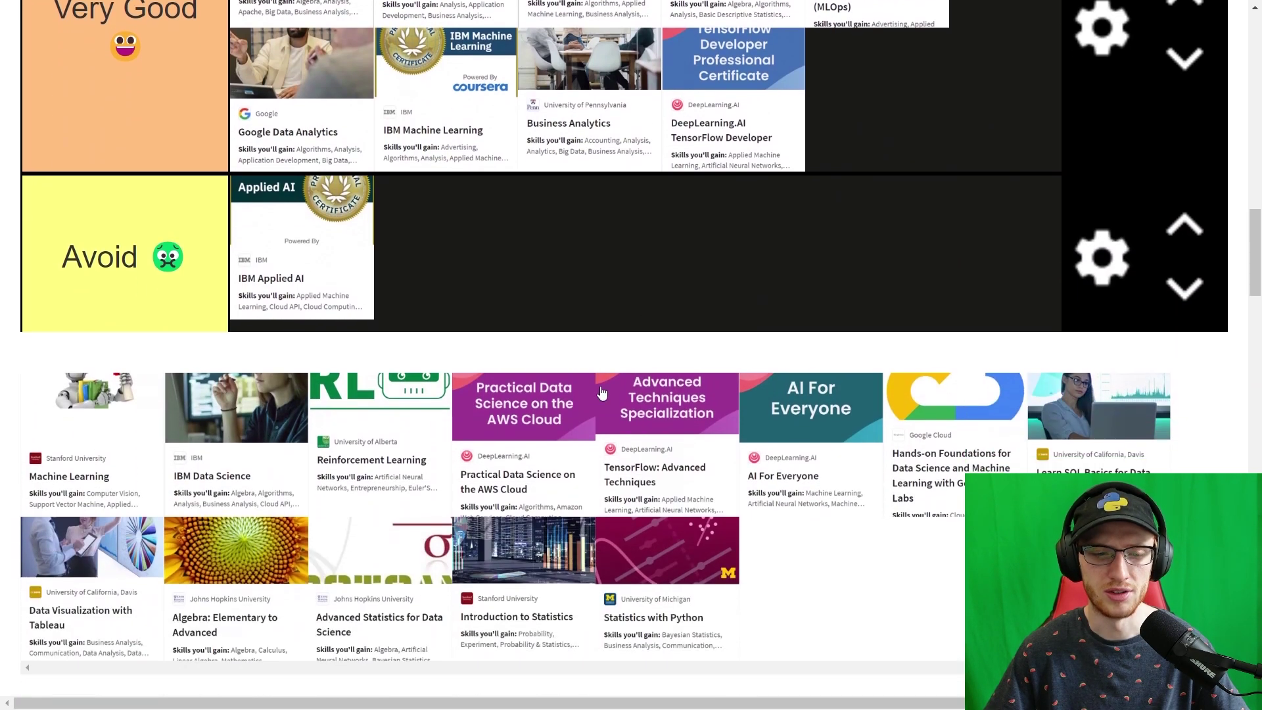
Step: Move Reinforcement Learning from Avoid into Very Good after TensorFlow Developer
left_click_drag(430, 432, 530, 315)
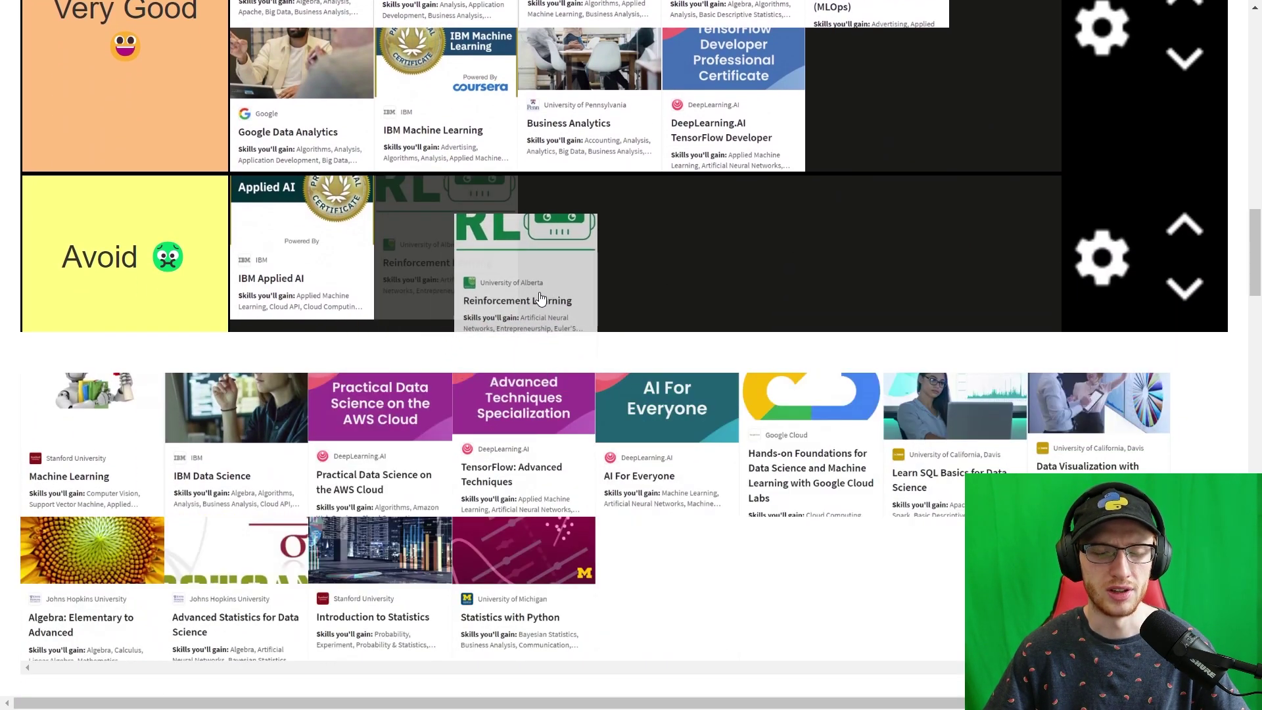
scroll(530, 314, "up", 3)
left_click_drag(493, 463, 924, 388)
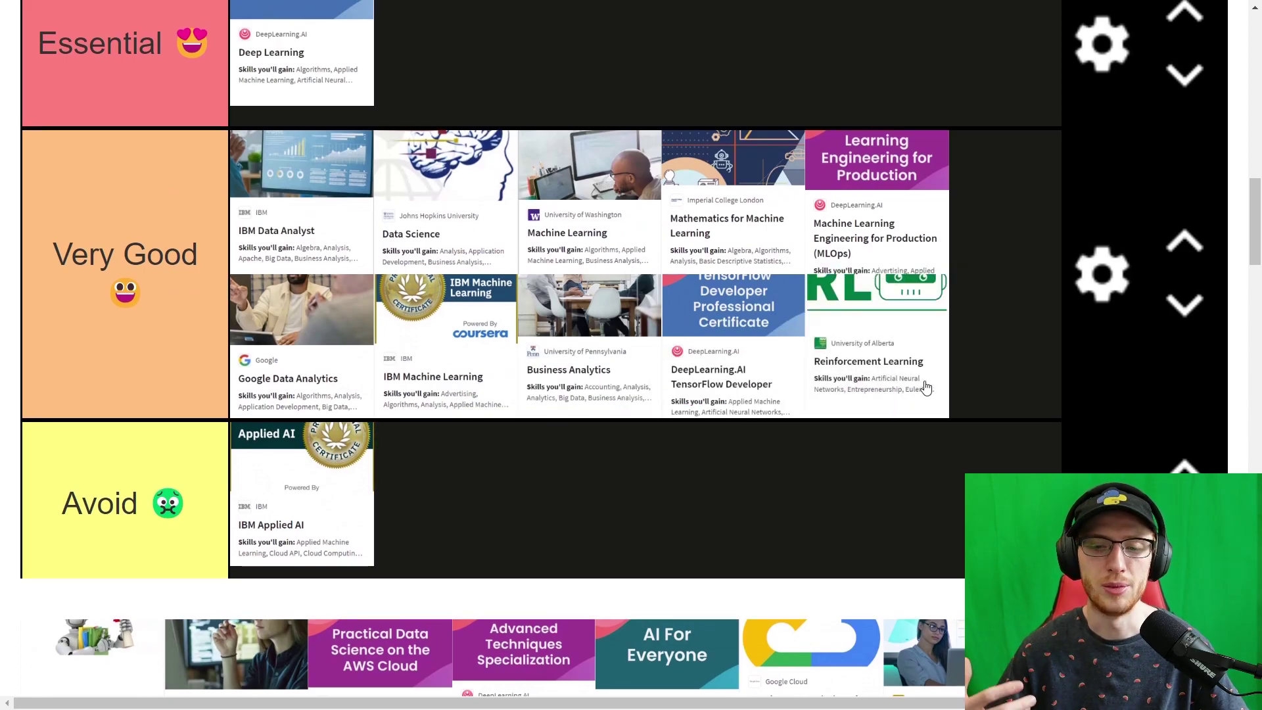
scroll(925, 388, "up", 1)
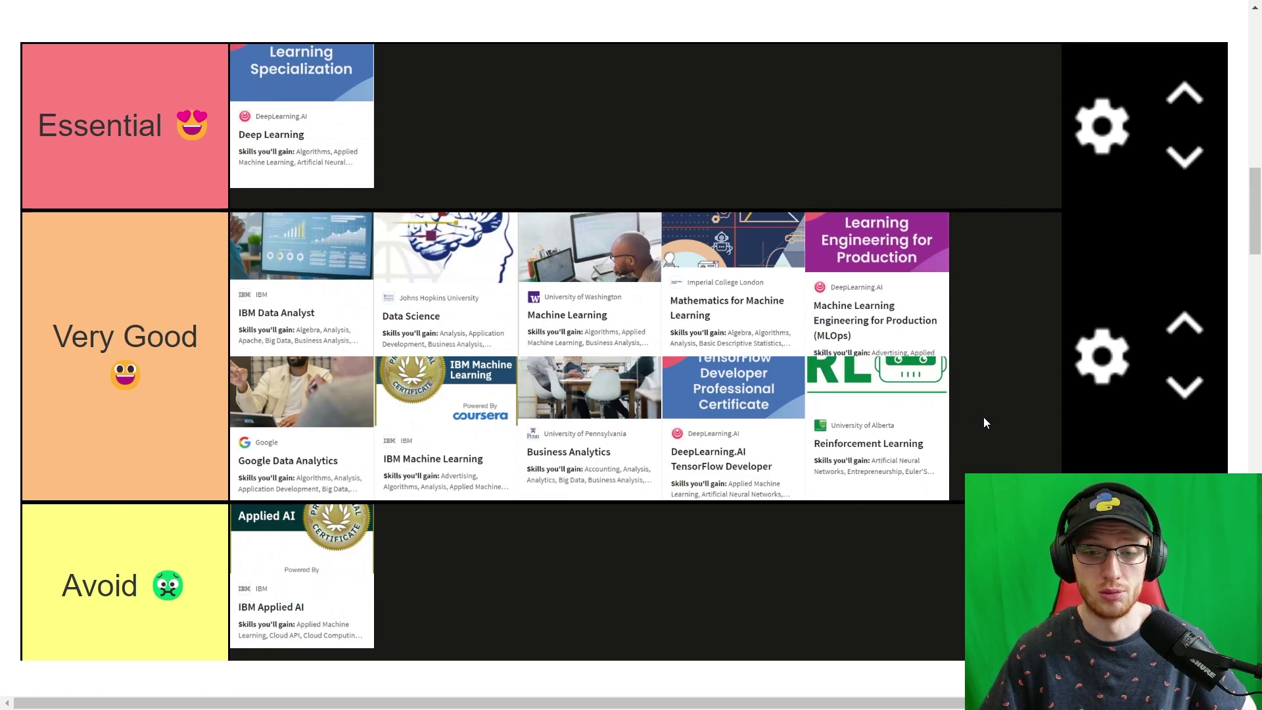
mouse_move(880, 417)
left_mouse_down()
mouse_move(819, 163)
mouse_move(910, 417)
left_mouse_up()
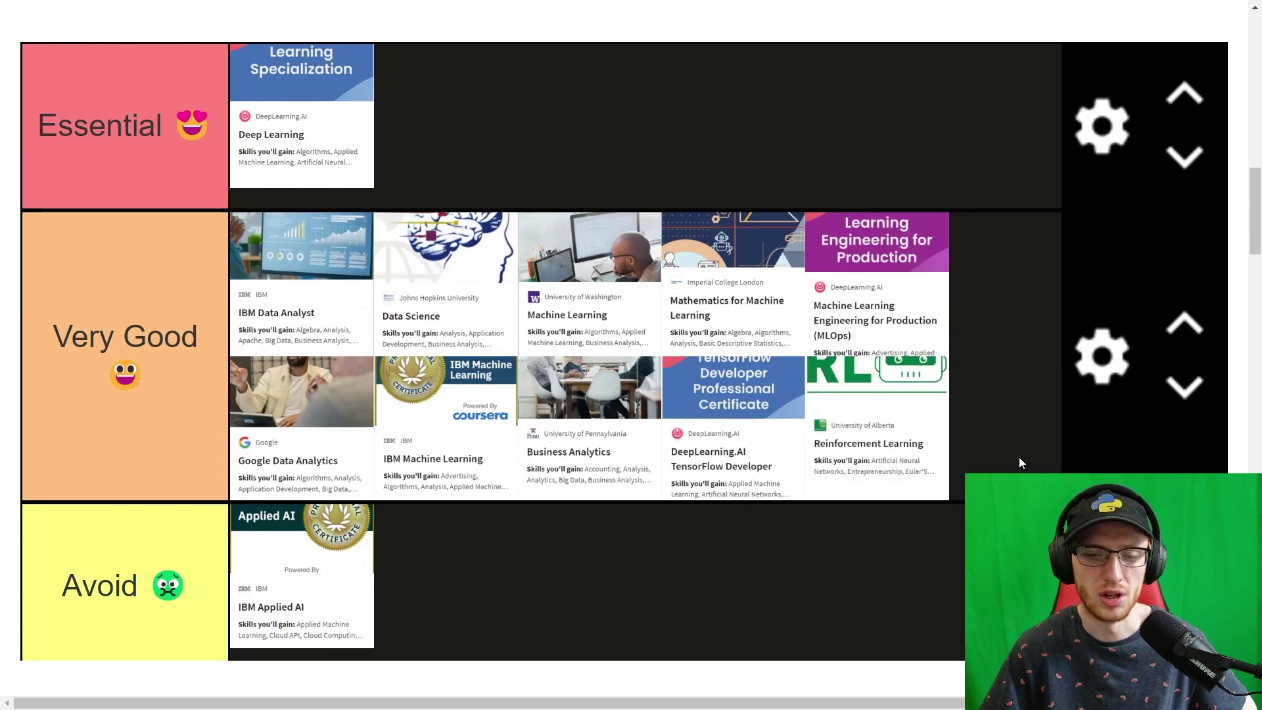
scroll(39, 332, "down", 3)
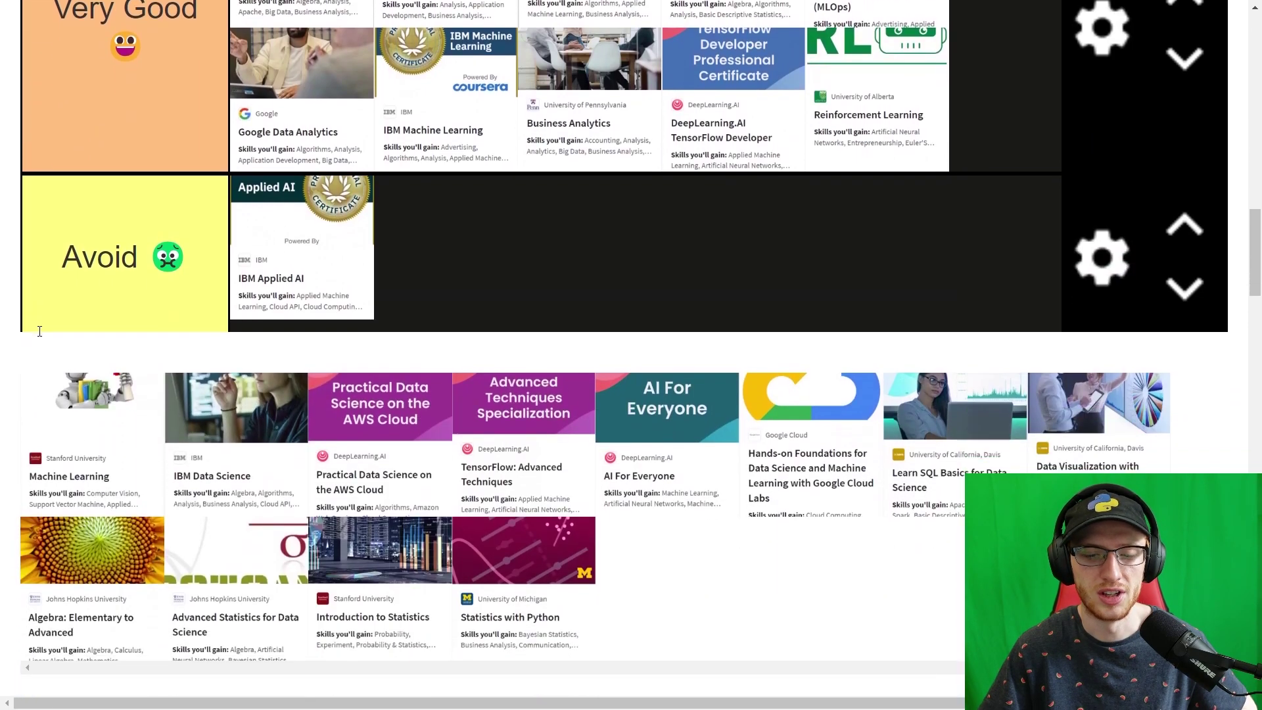
Step: Move AI For Everyone through Avoid into Very Good, below Google Data Analytics
mouse_move(672, 432)
left_mouse_down()
mouse_move(678, 404)
mouse_move(612, 273)
left_mouse_up()
scroll(613, 296, "up", 3)
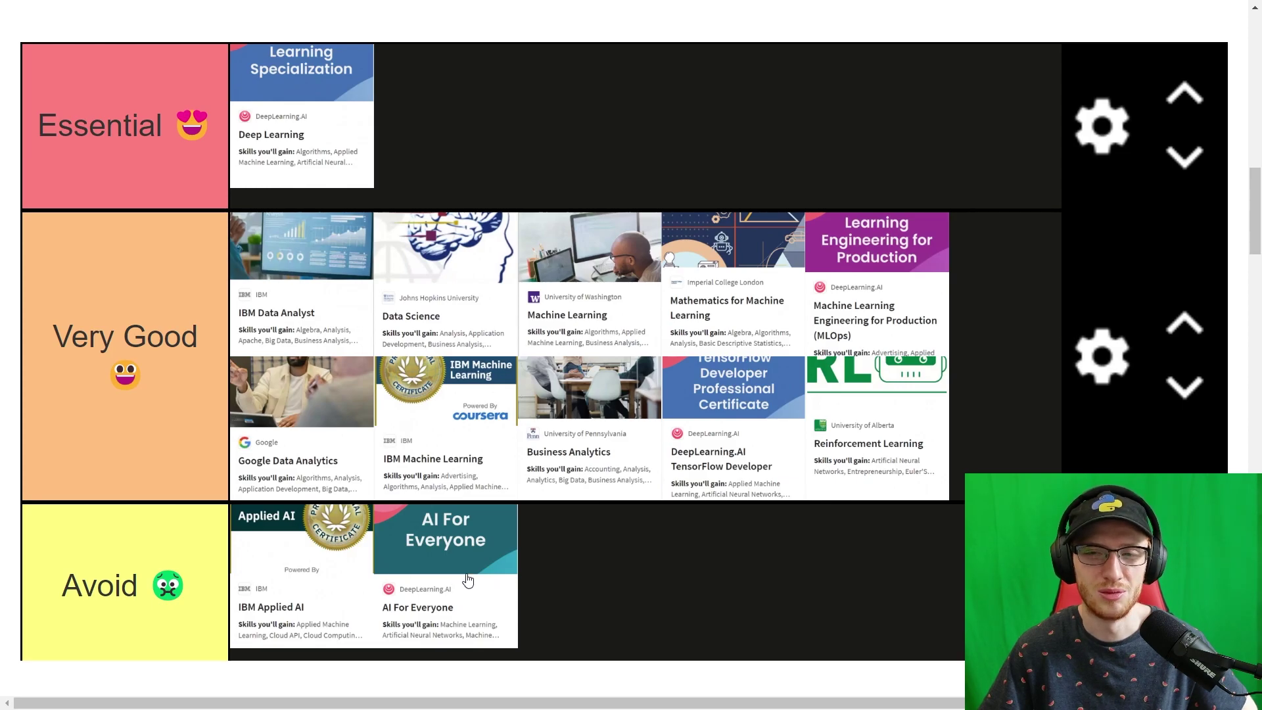
mouse_move(460, 586)
left_mouse_down()
mouse_move(1005, 440)
mouse_move(986, 434)
left_mouse_up()
scroll(694, 493, "down", 1)
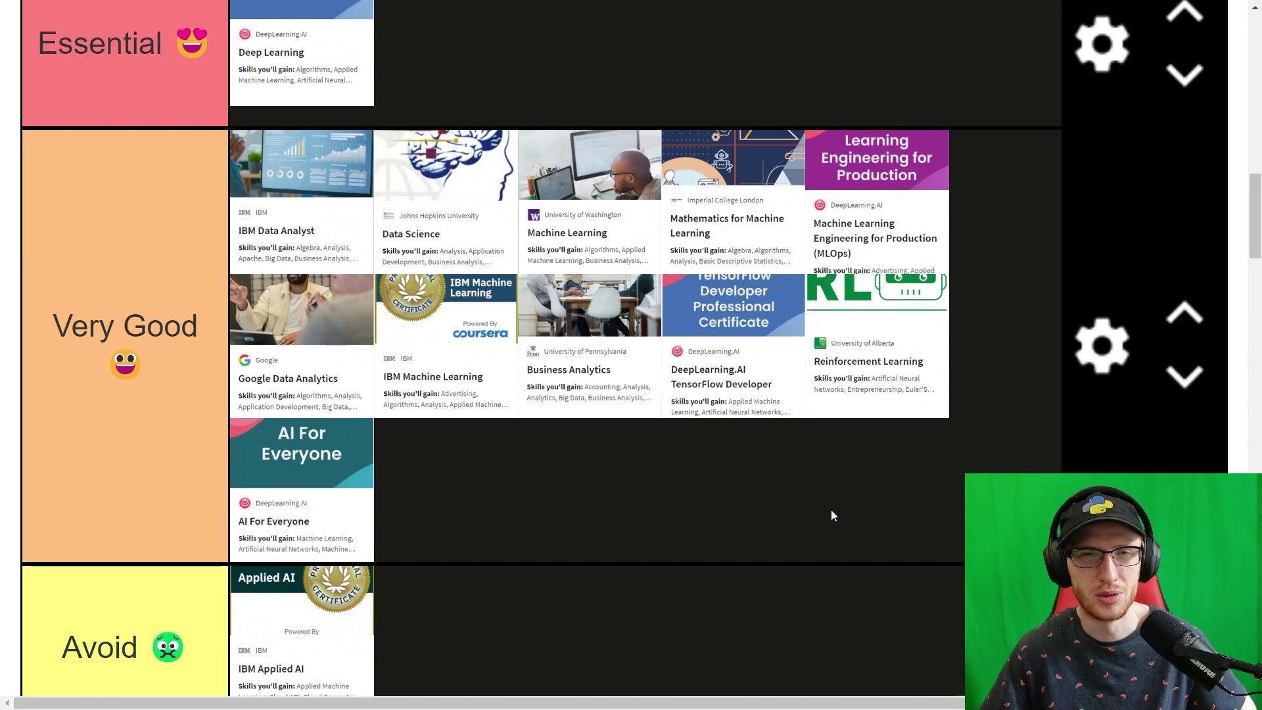
scroll(818, 503, "down", 1)
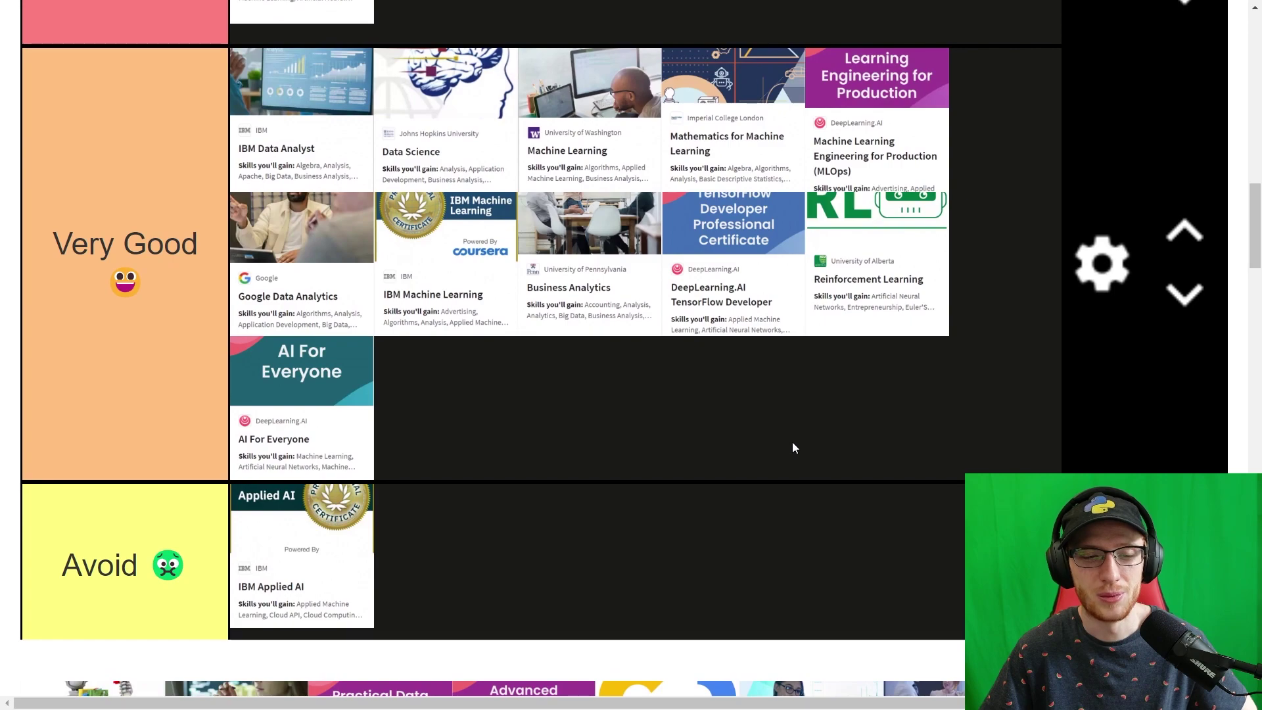
scroll(442, 406, "down", 3)
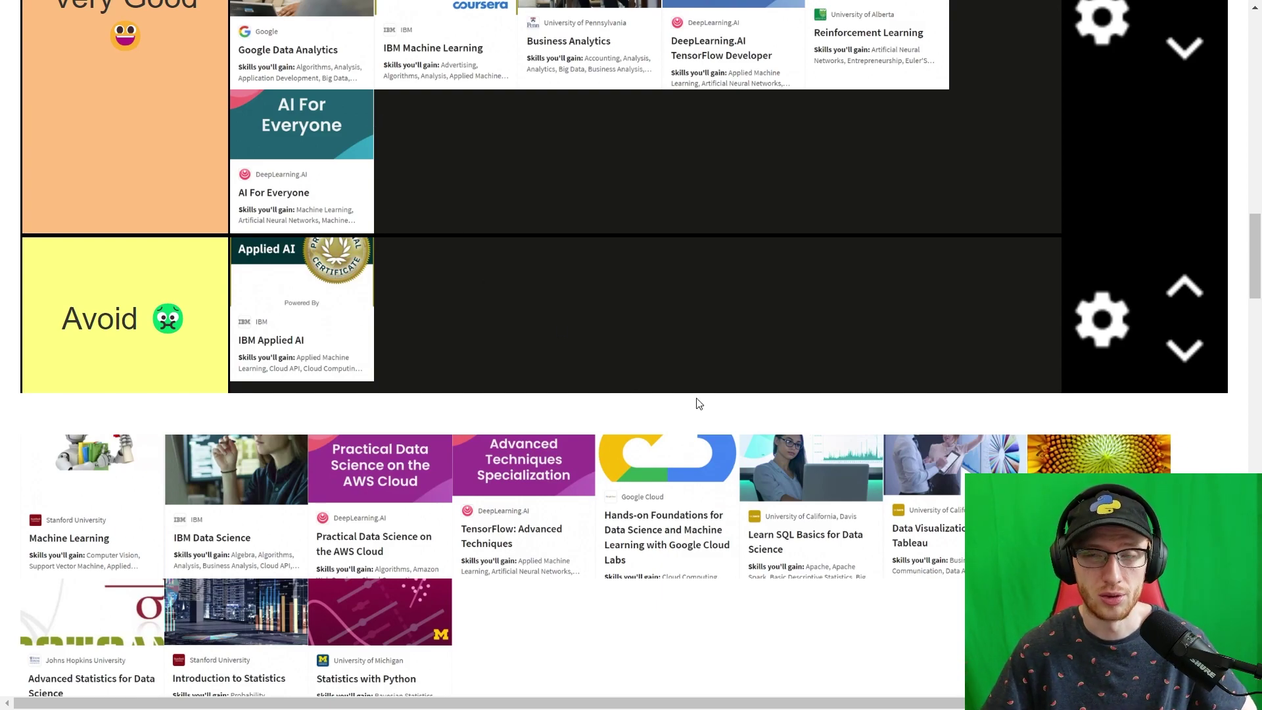
left_click_drag(822, 522, 709, 249)
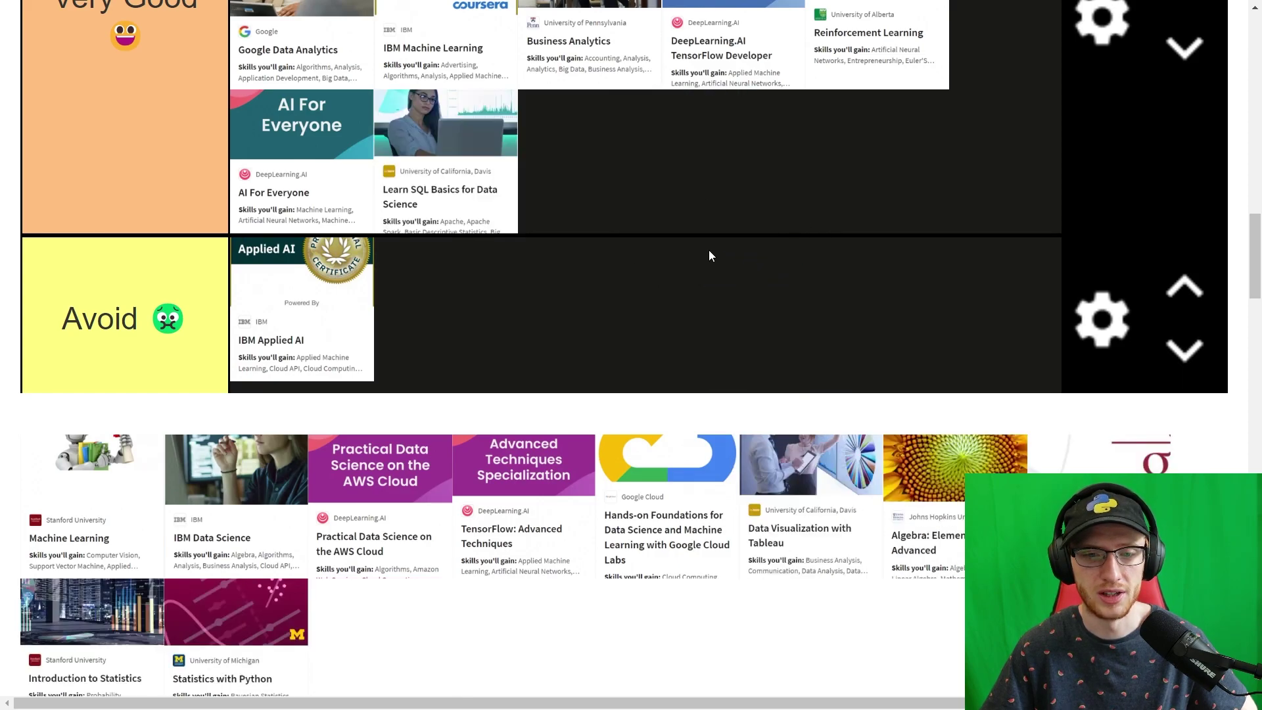
scroll(709, 249, "up", 2)
scroll(705, 276, "up", 1)
scroll(703, 276, "up", 1)
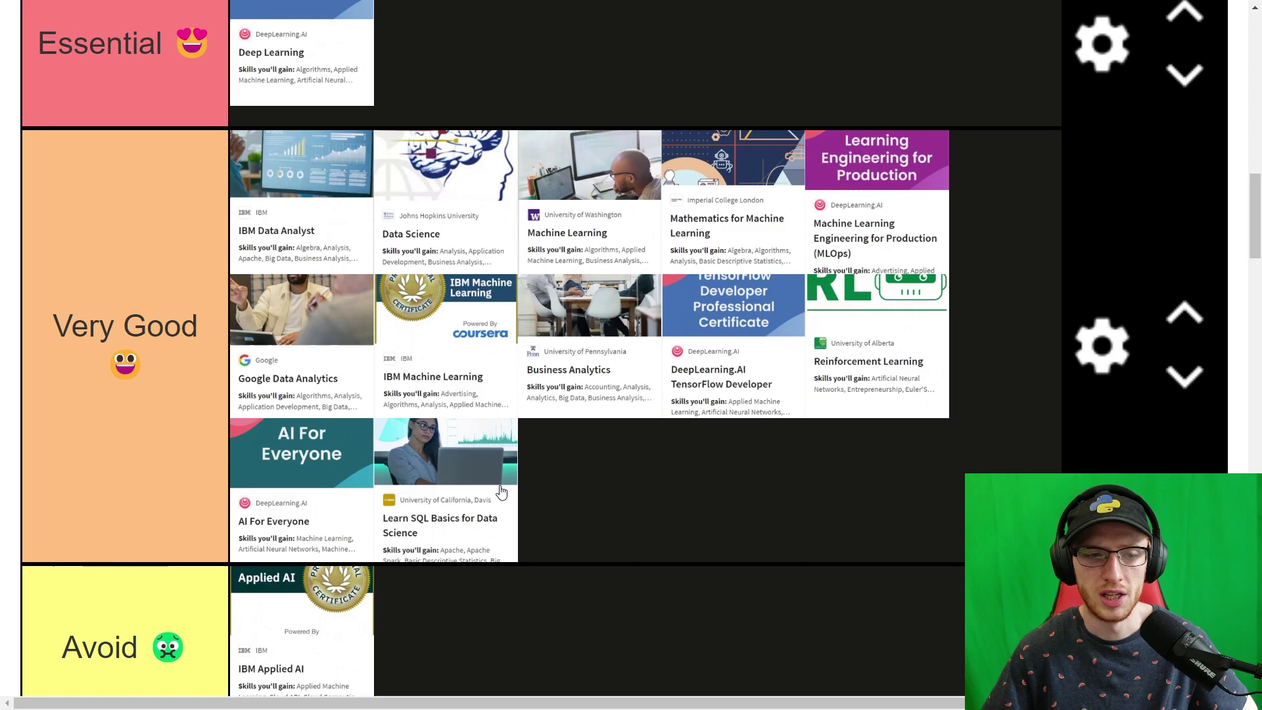
Step: Move the Learn SQL Basics for Data Science card into the Essential row beside Deep Learning
left_click_drag(499, 490, 565, 203)
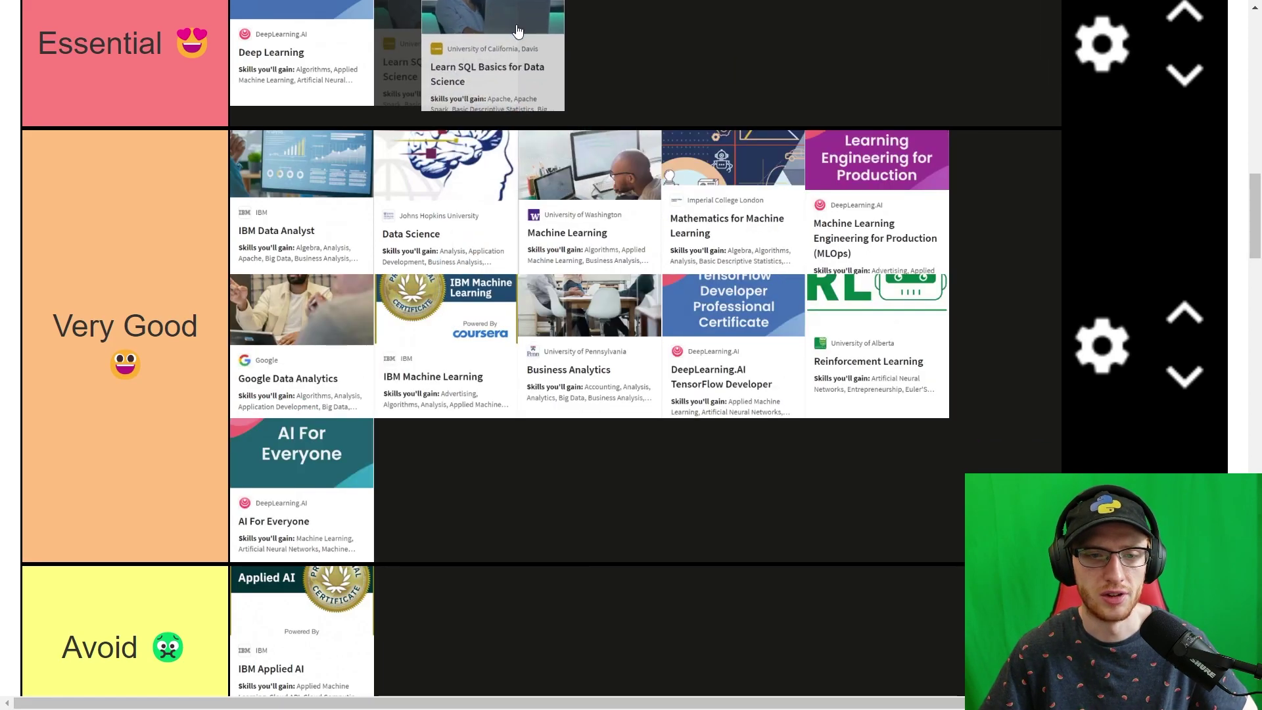
scroll(564, 204, "up", 1)
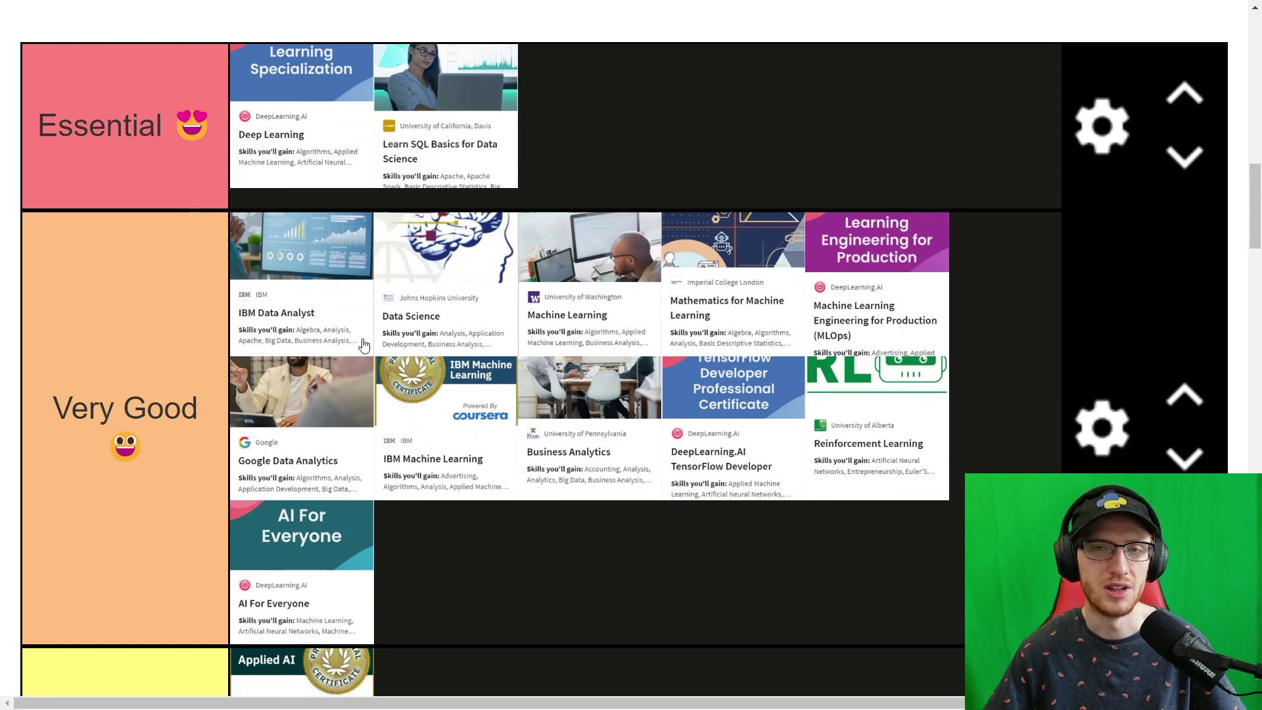
scroll(404, 388, "down", 1)
scroll(439, 403, "down", 3)
scroll(833, 480, "down", 1)
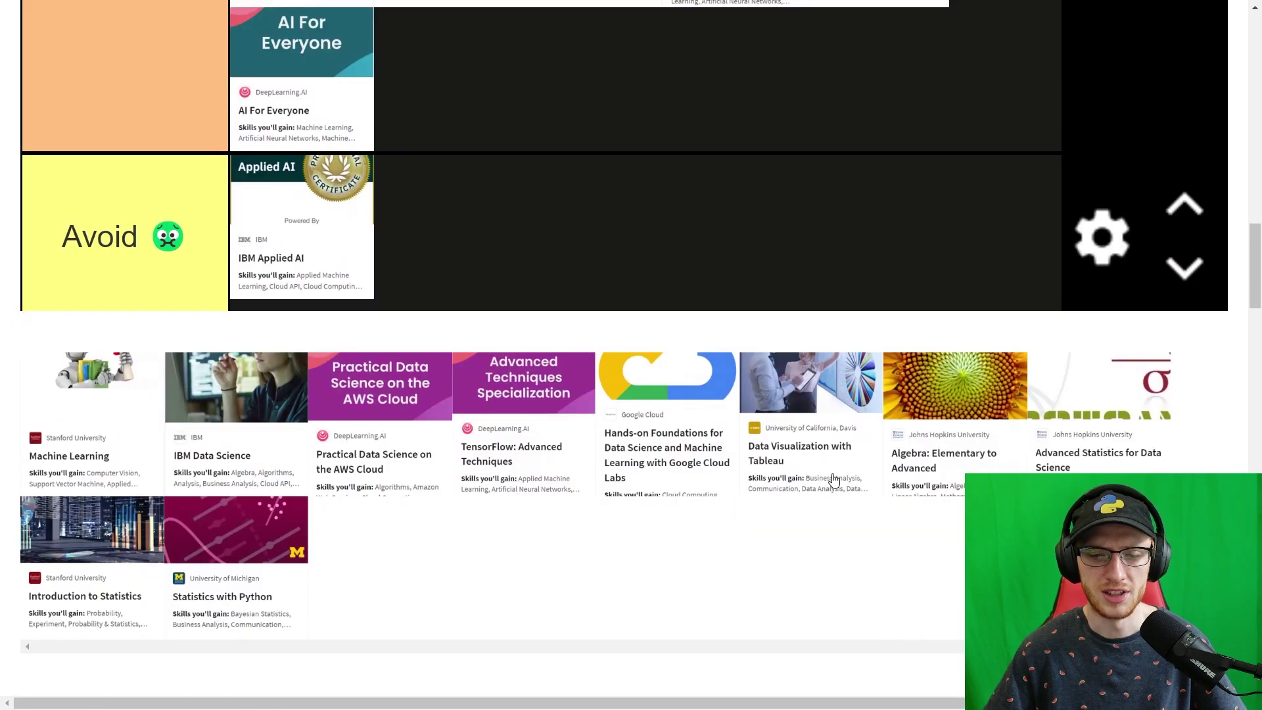
left_click_drag(817, 449, 621, 296)
scroll(598, 342, "up", 3)
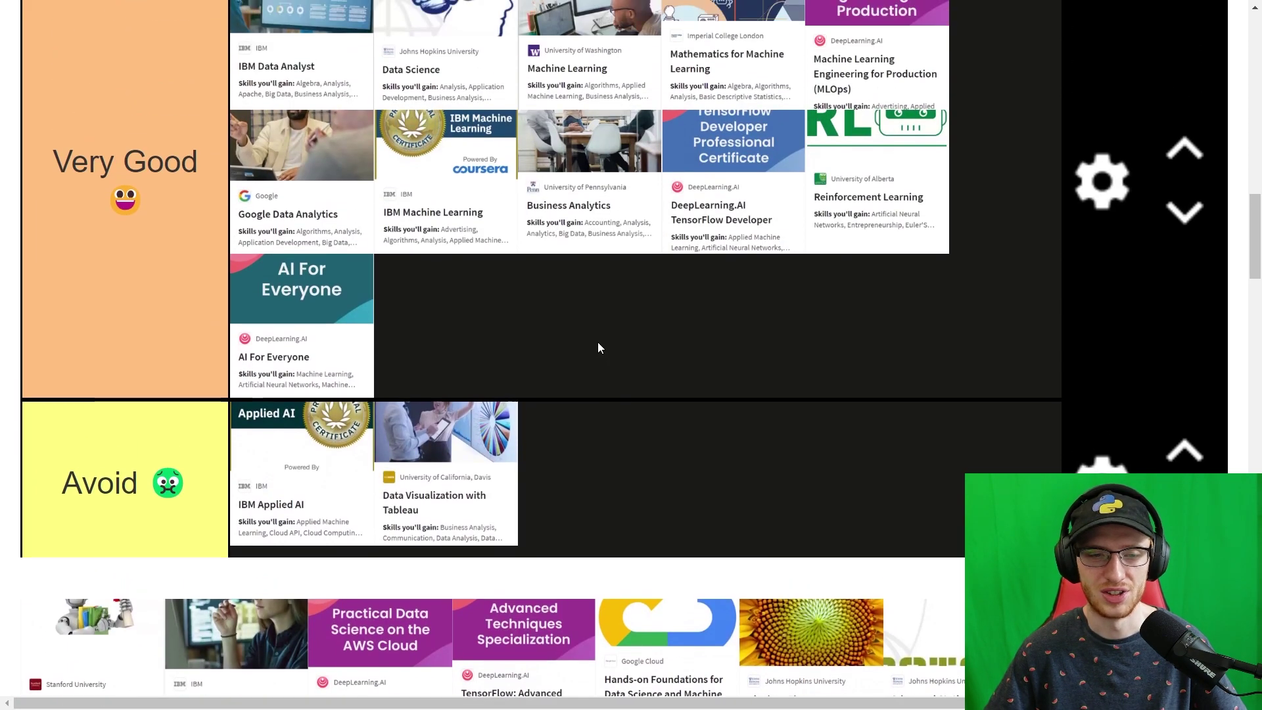
Step: Move Data Visualization with Tableau from Avoid up to Very Good, beside AI For Everyone
left_click_drag(524, 570, 555, 418)
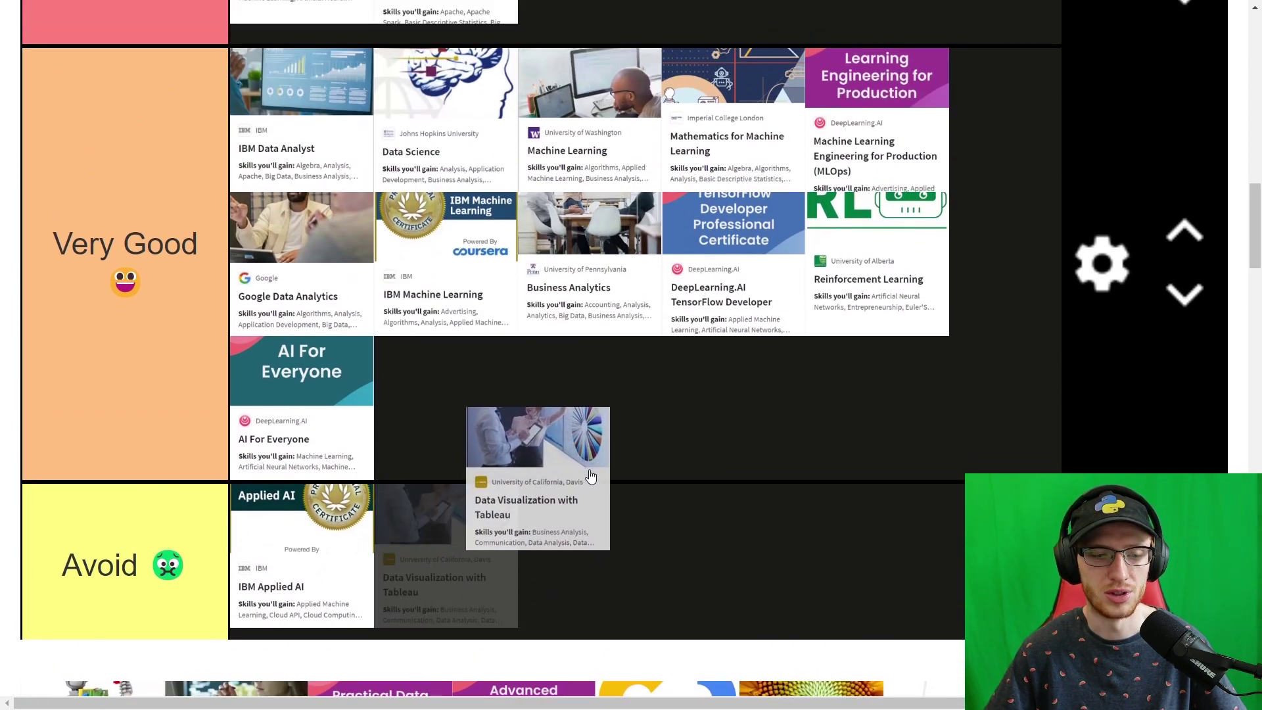
scroll(603, 444, "up", 1)
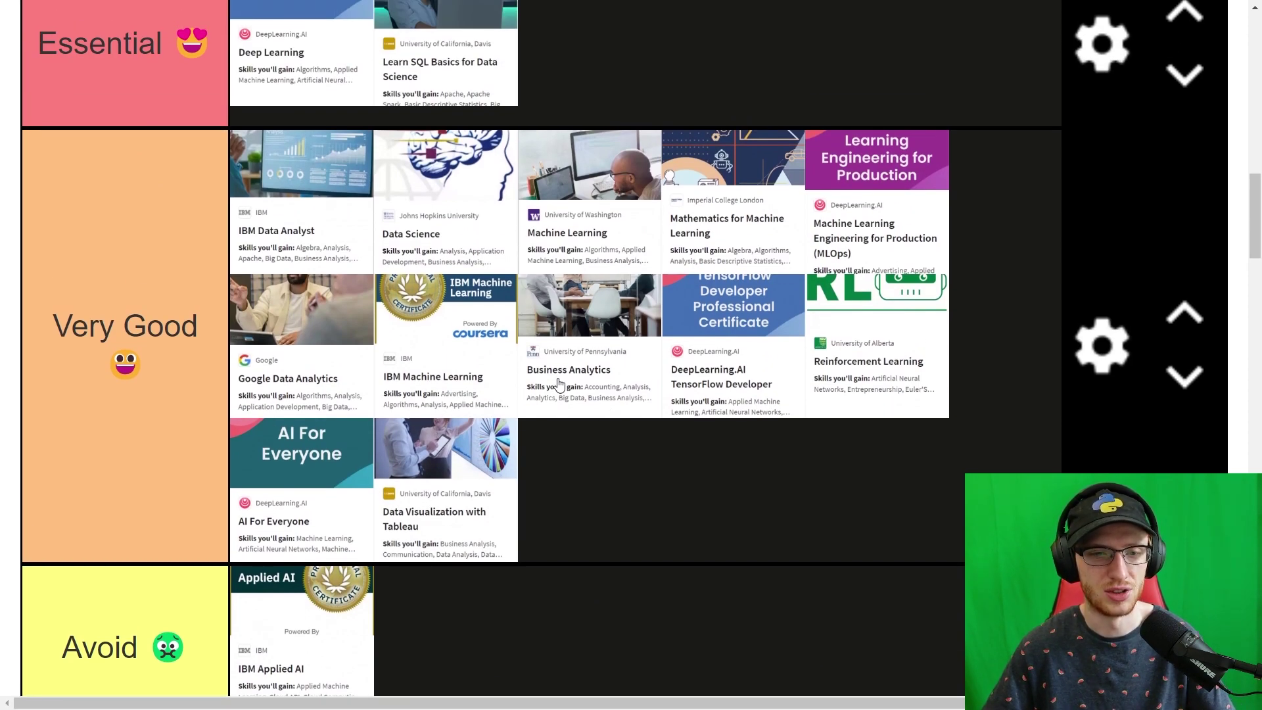
scroll(482, 373, "down", 1, "ctrl")
scroll(483, 374, "up", 1)
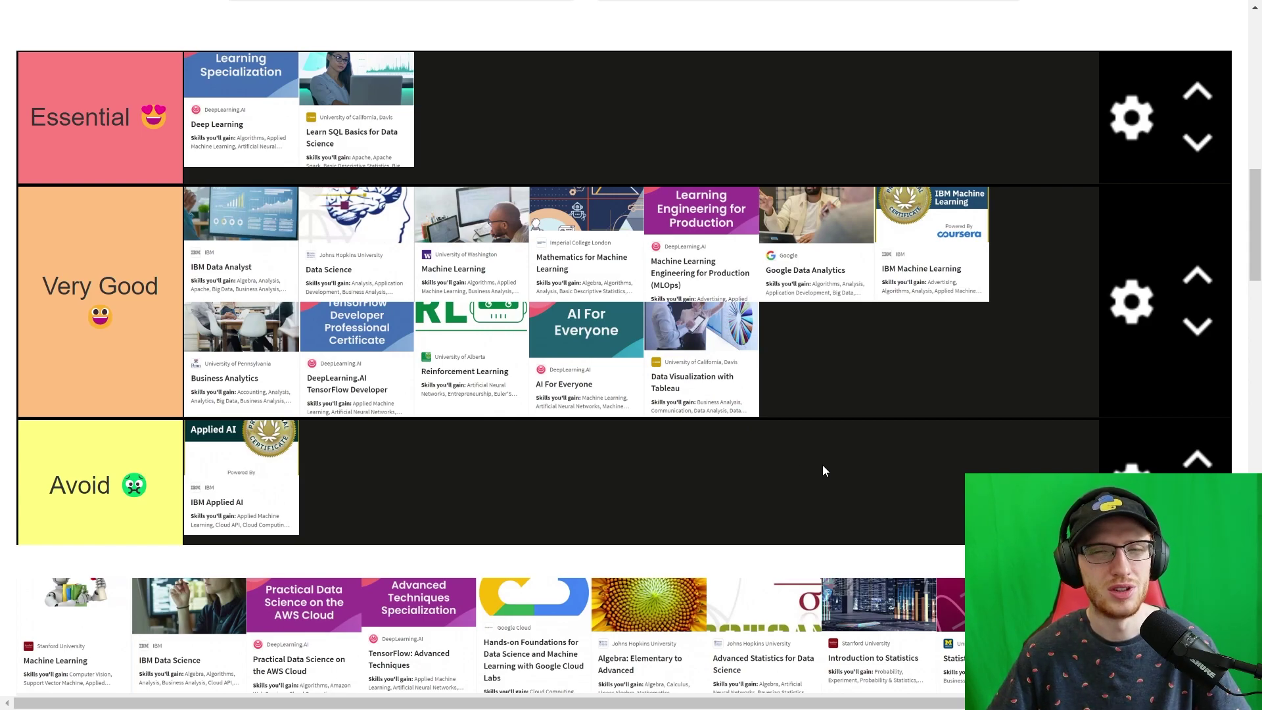
scroll(822, 470, "down", 1)
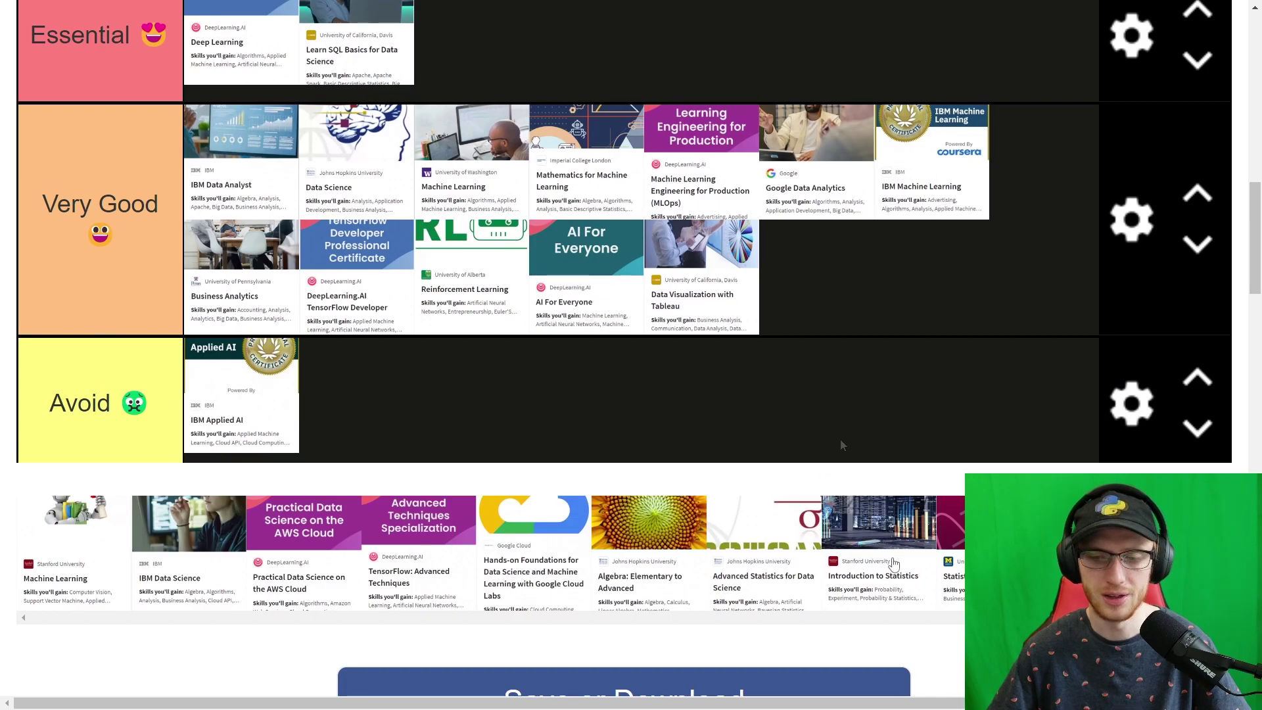
Step: Drop Introduction to Statistics, Advanced Statistics and Statistics with Python into the Avoid row
left_click_drag(886, 574, 841, 411)
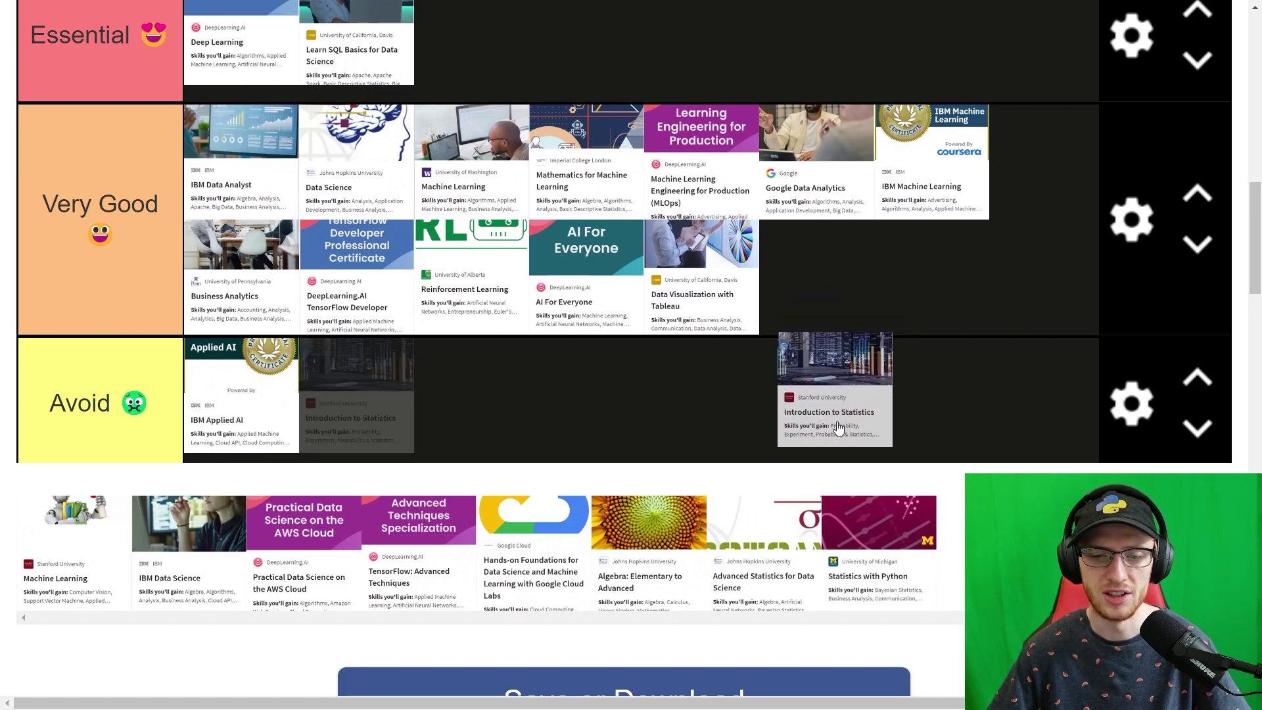
left_click_drag(770, 549, 725, 405)
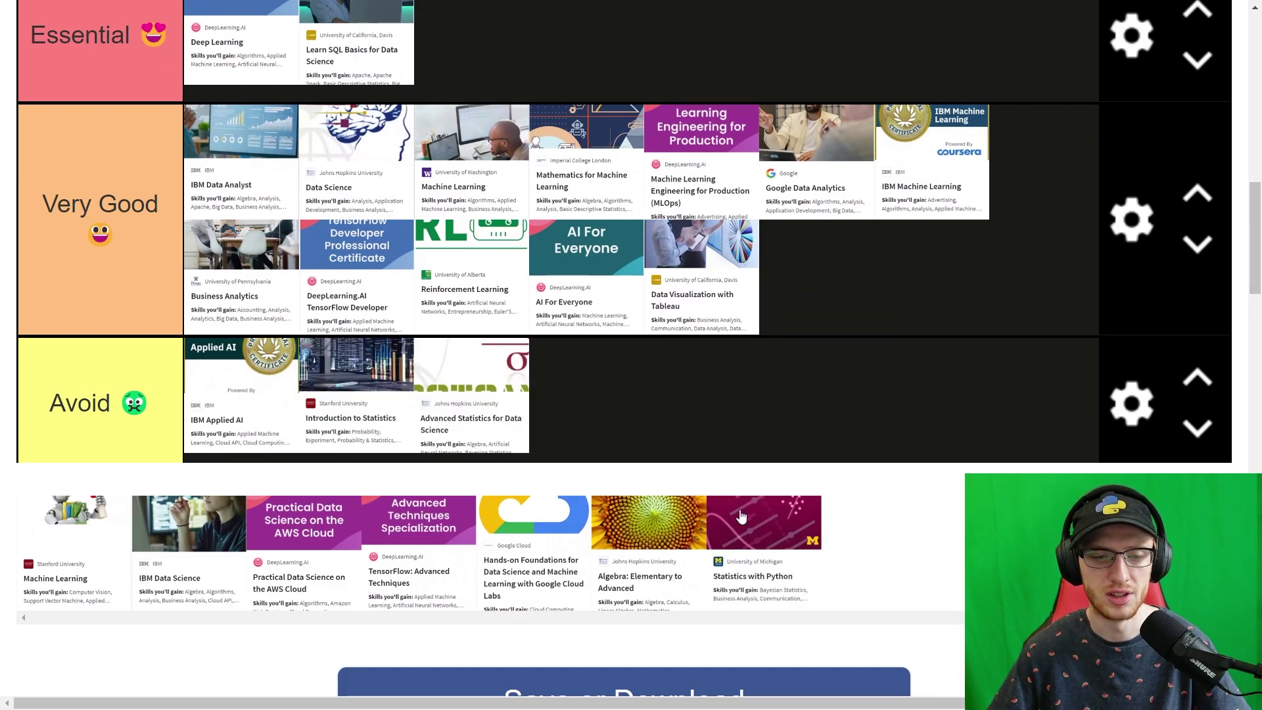
left_click_drag(764, 553, 707, 431)
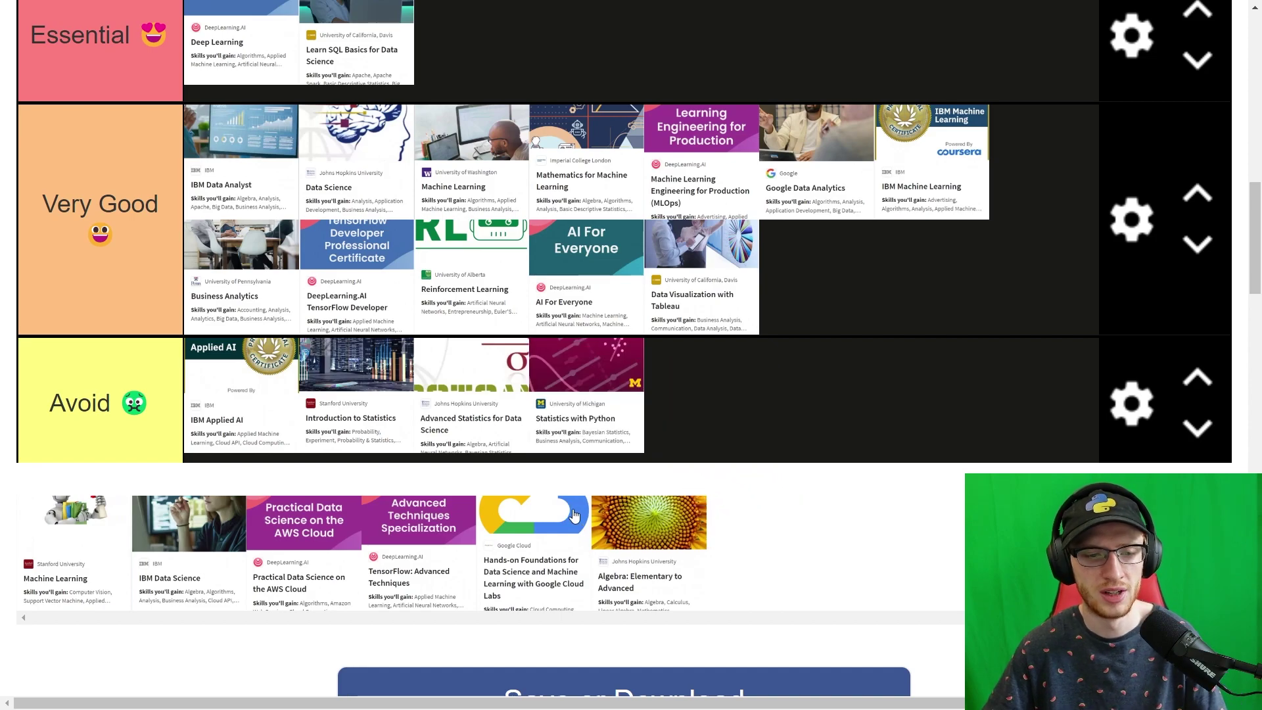
key("ctrl+plus")
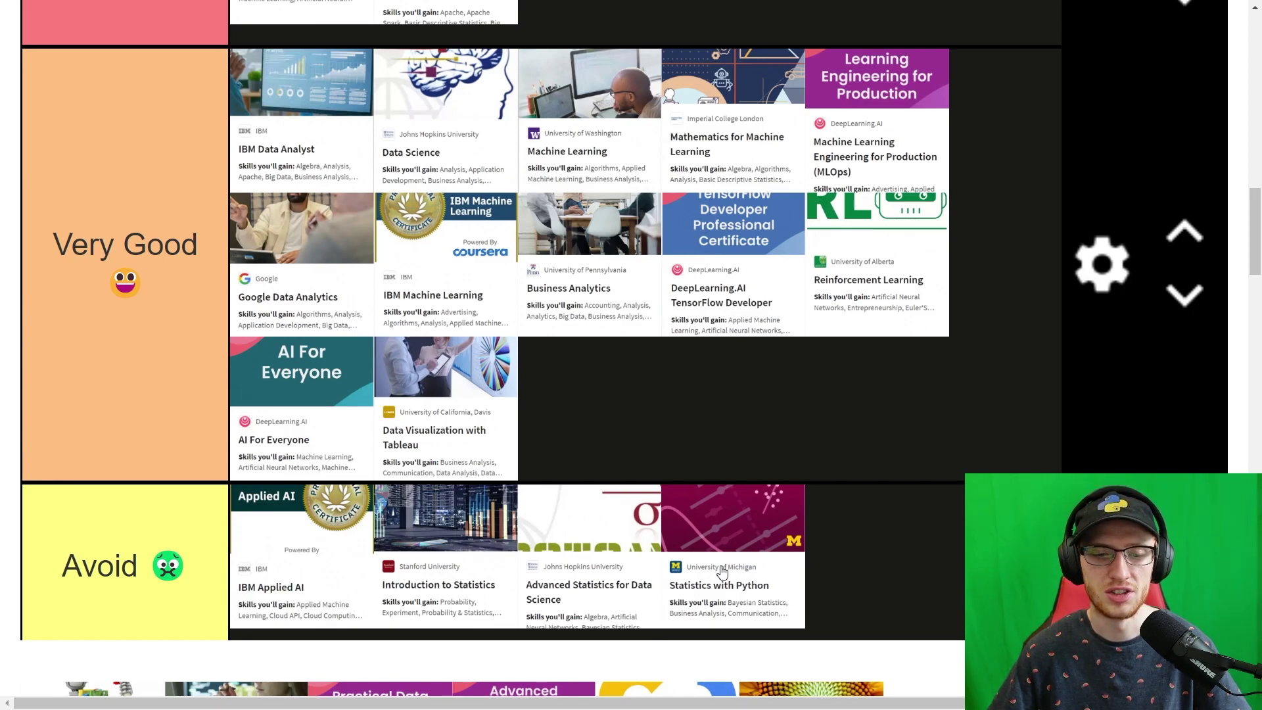
Step: Move those three statistics courses up into Very Good, making fifteen cards there
left_click_drag(722, 571, 592, 425)
mouse_move(588, 566)
left_mouse_down()
mouse_move(697, 436)
mouse_move(730, 424)
left_mouse_up()
mouse_move(444, 566)
left_mouse_down()
mouse_move(705, 521)
mouse_move(871, 439)
mouse_move(881, 485)
left_mouse_up()
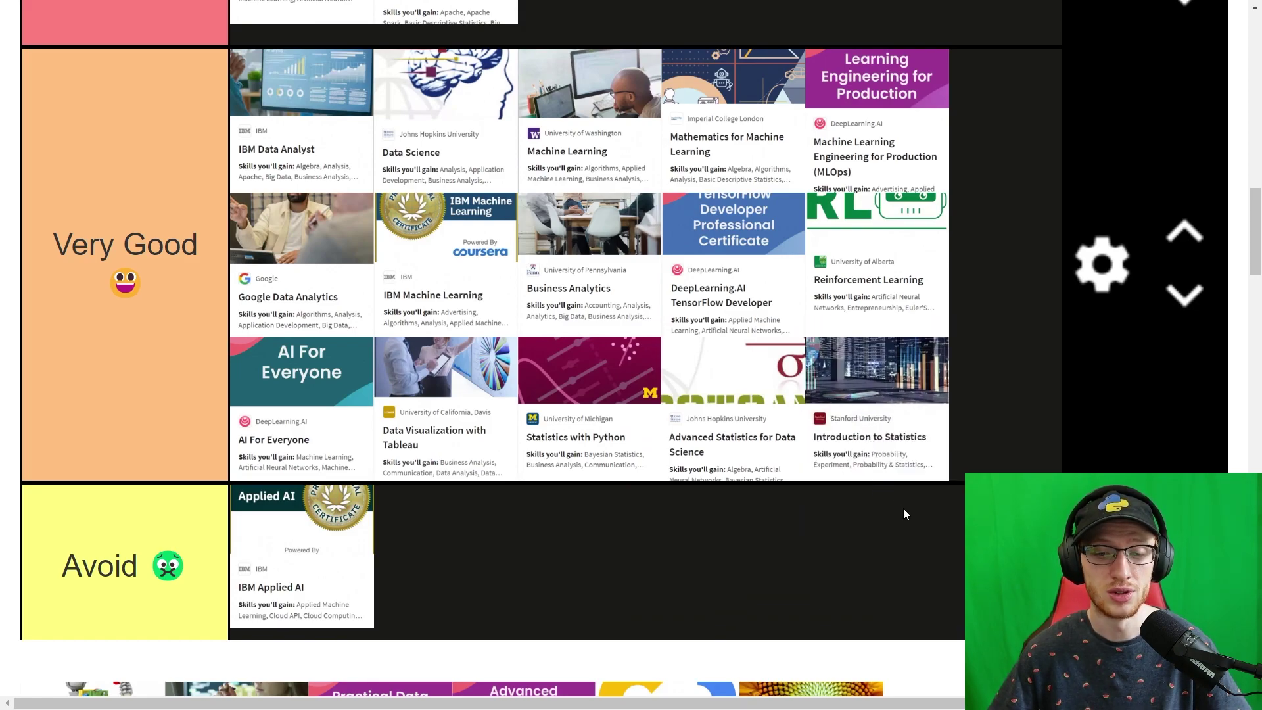
scroll(903, 508, "up", 1)
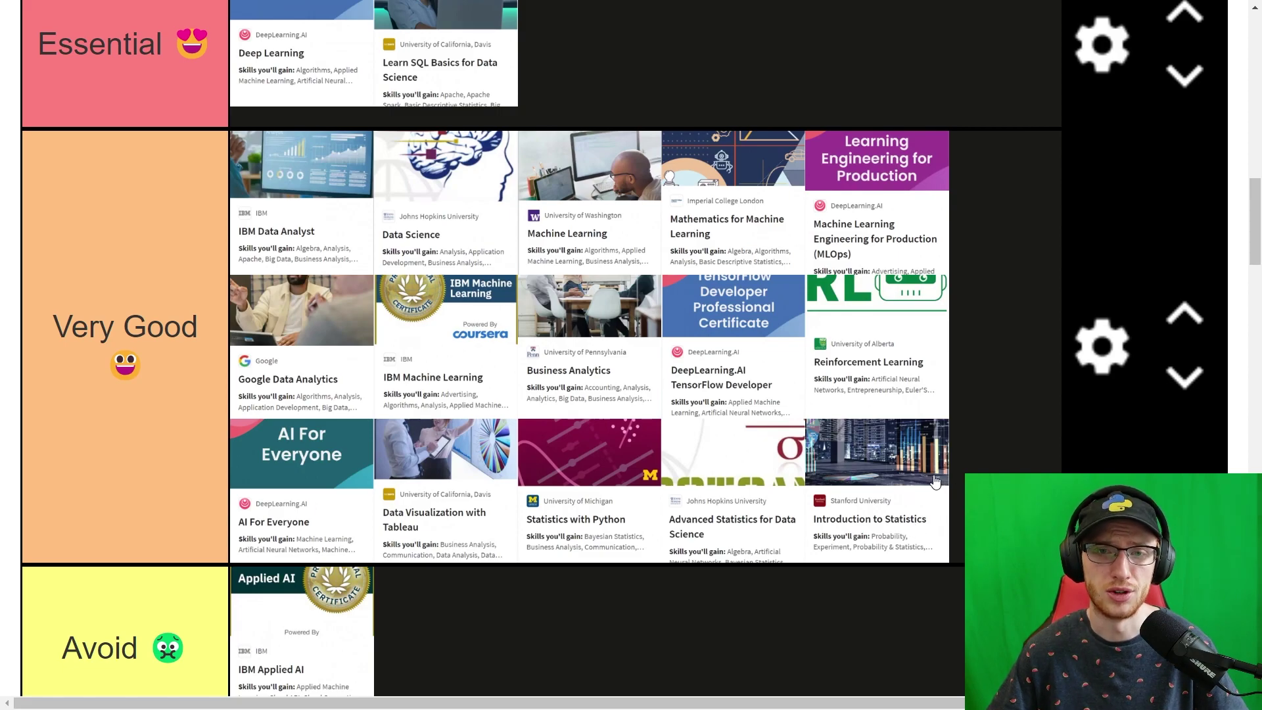
scroll(935, 480, "down", 3)
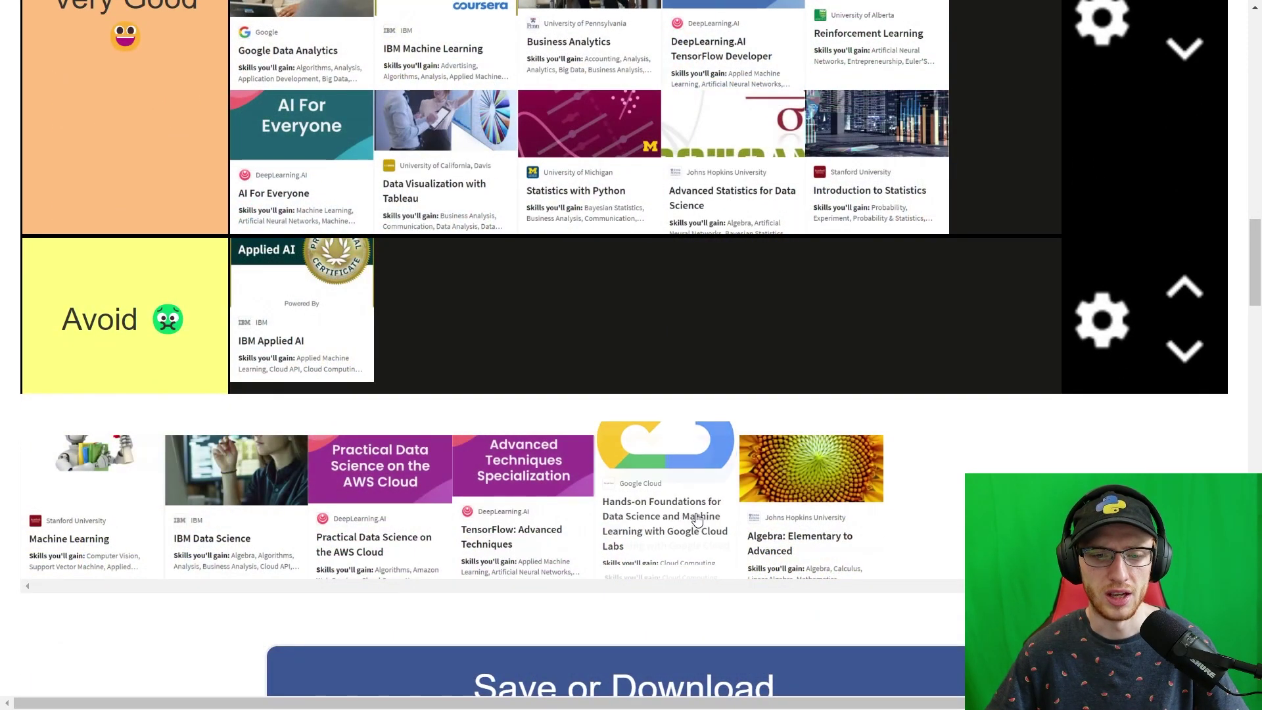
left_click_drag(696, 520, 682, 369)
scroll(683, 369, "up", 2)
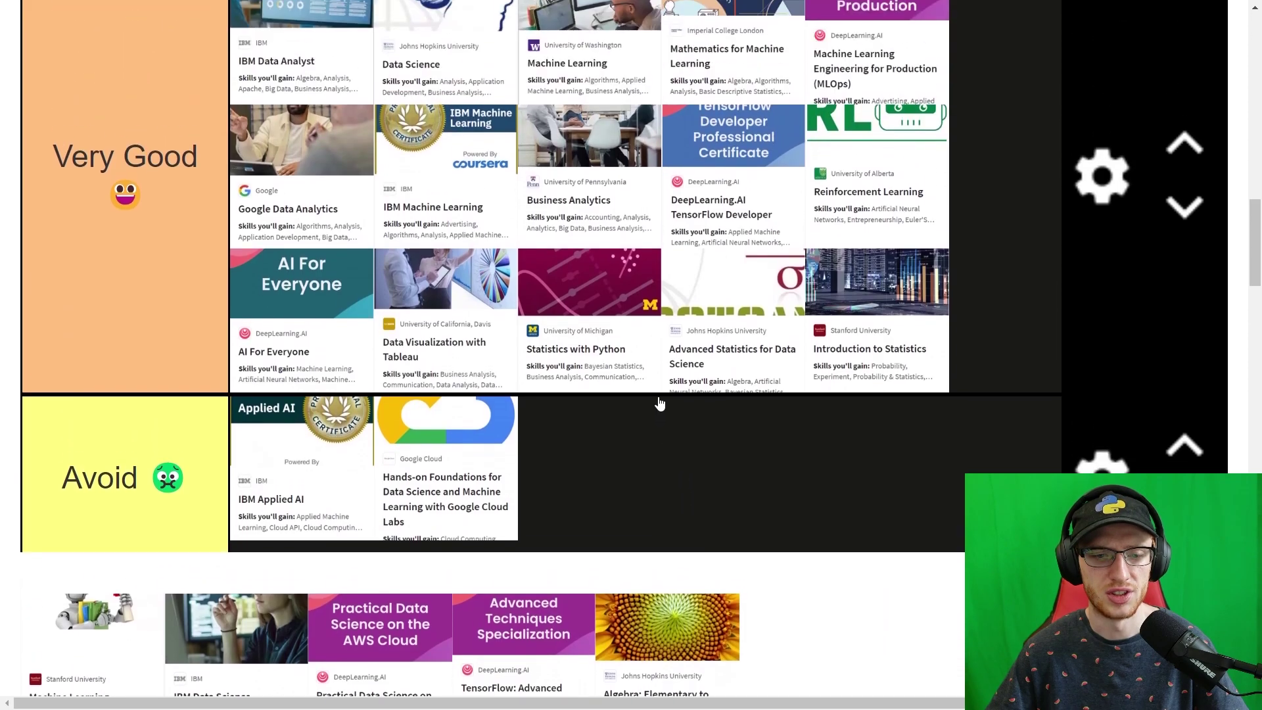
Step: Move the Google Cloud Hands-on Foundations card via Very Good to the end of Essential
left_click_drag(454, 503, 625, 453)
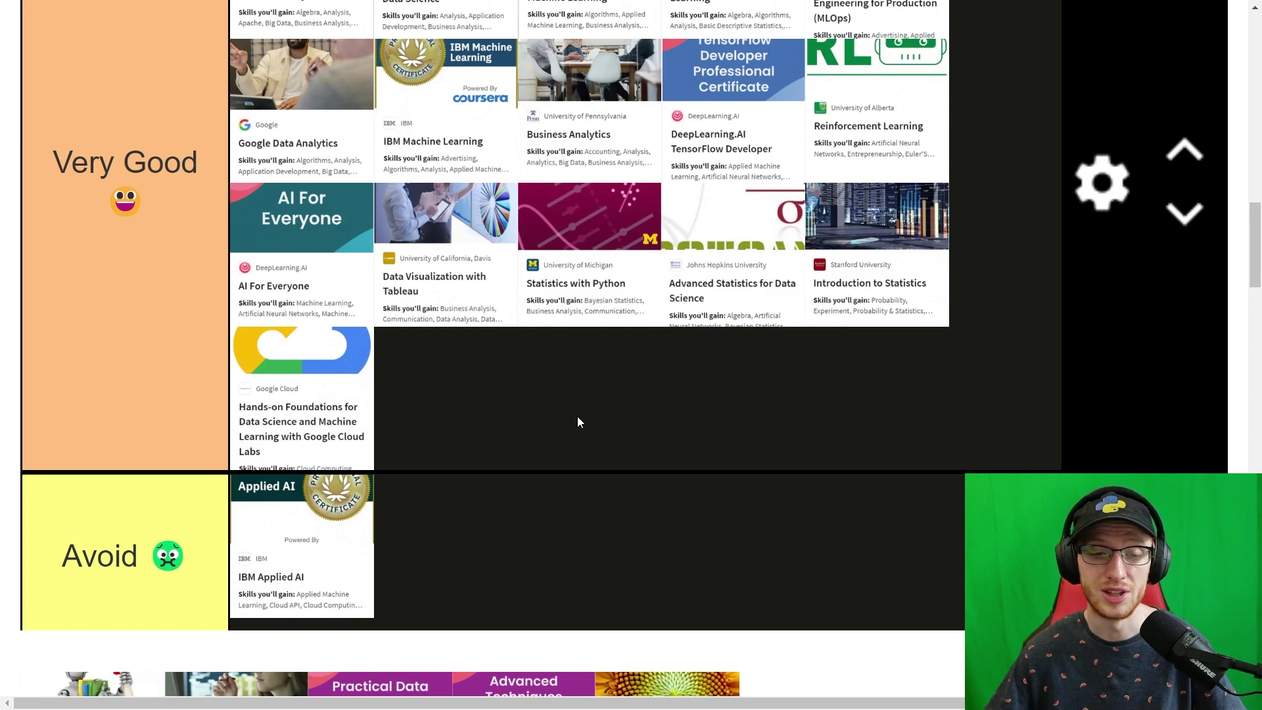
scroll(475, 434, "up", 1)
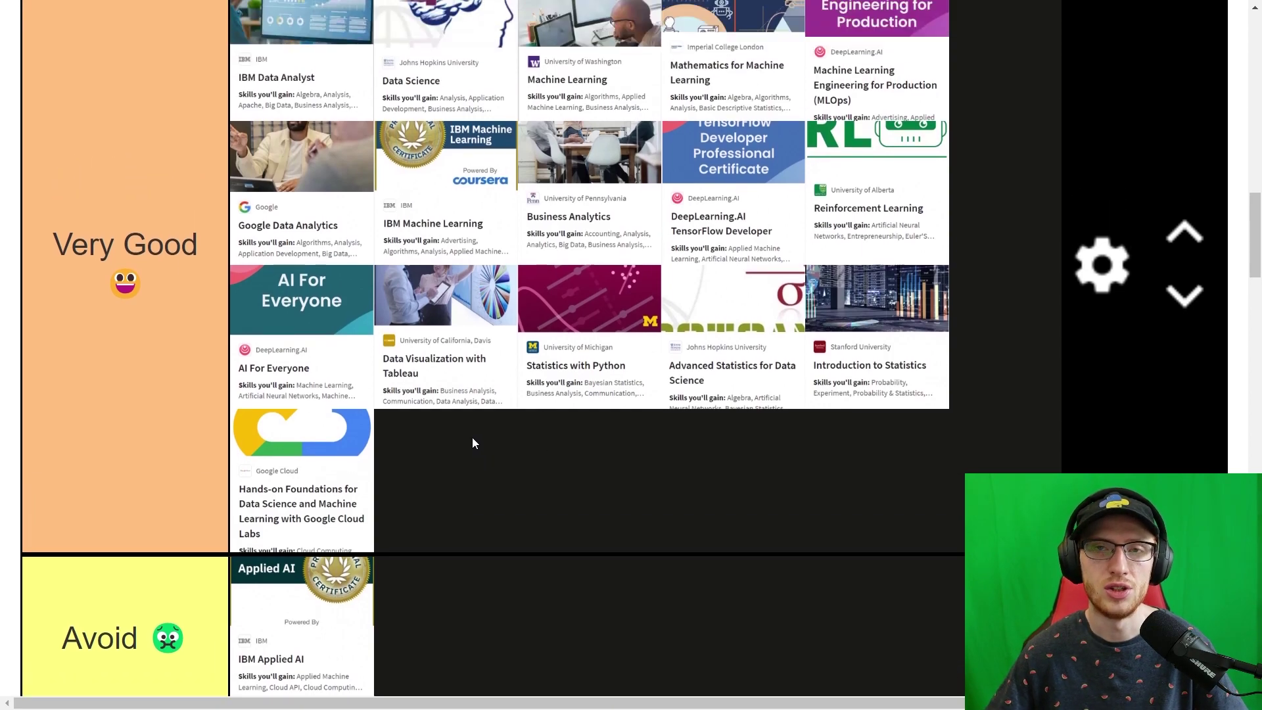
mouse_move(325, 526)
left_mouse_down()
mouse_move(284, 496)
mouse_move(590, 25)
left_mouse_up()
scroll(291, 503, "up", 2)
scroll(293, 503, "down", 1)
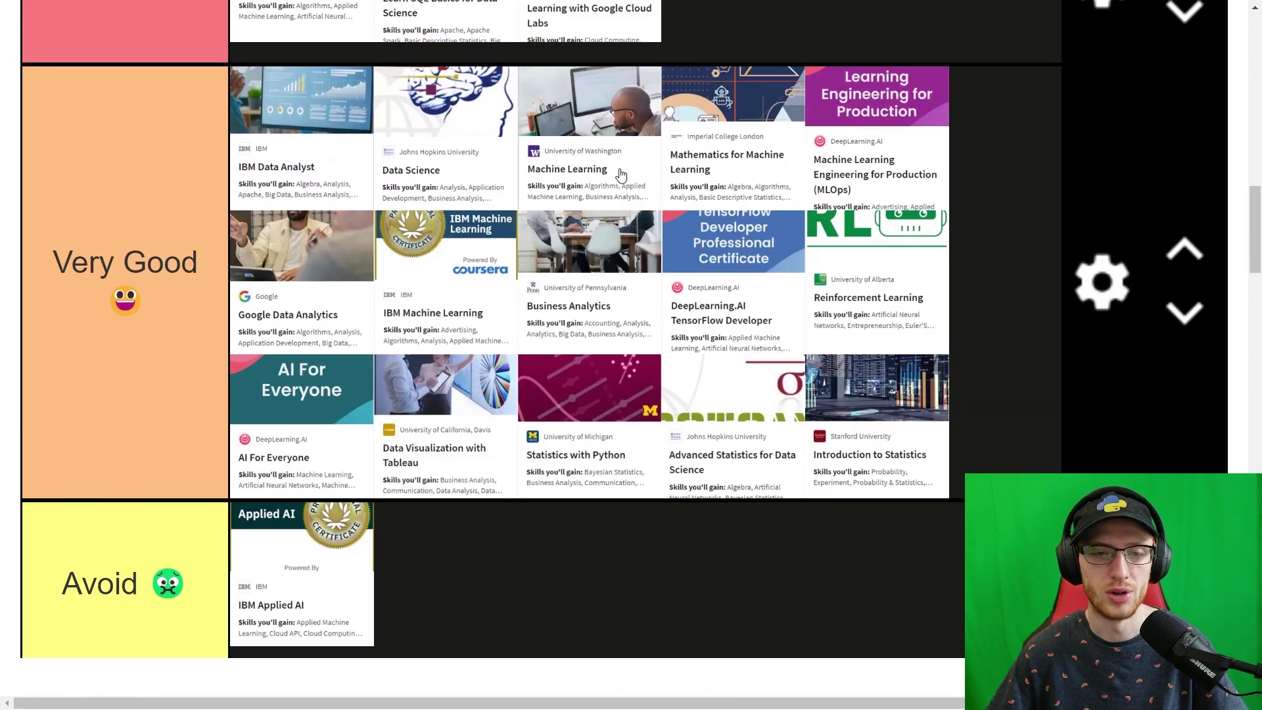
scroll(610, 210, "up", 2)
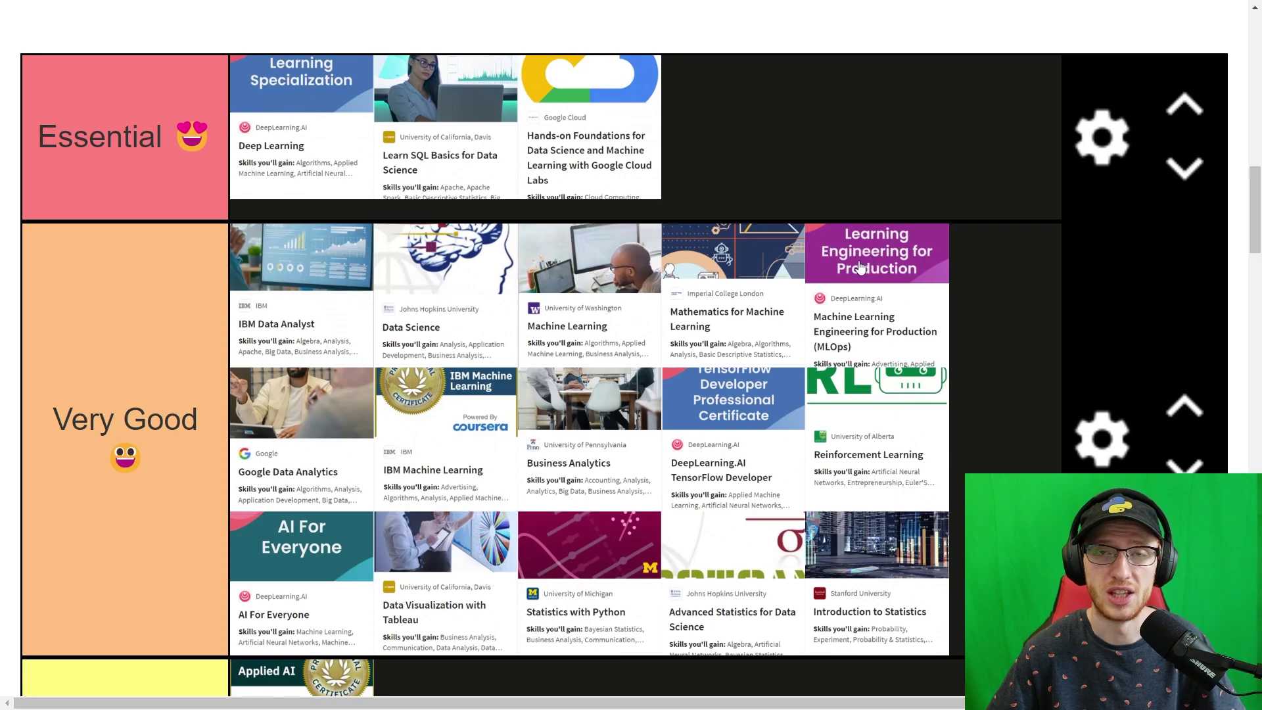
scroll(863, 268, "down", 4)
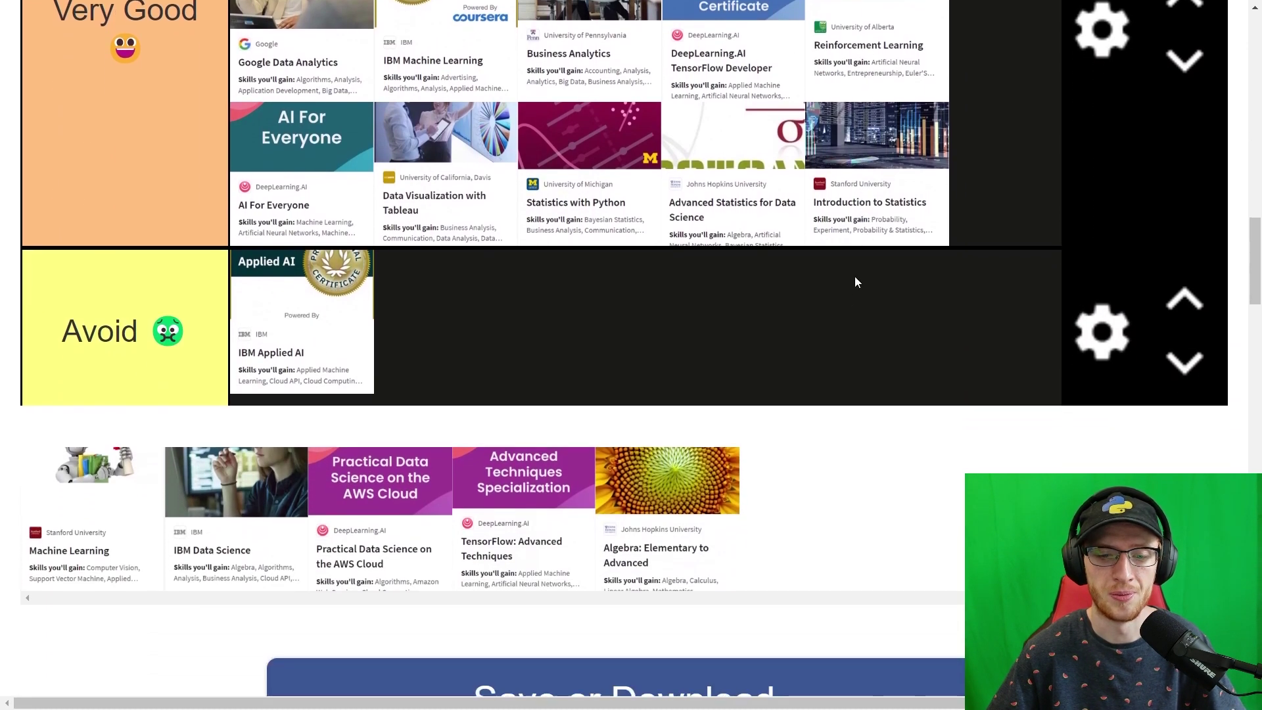
left_click_drag(695, 557, 701, 367)
scroll(701, 368, "up", 3)
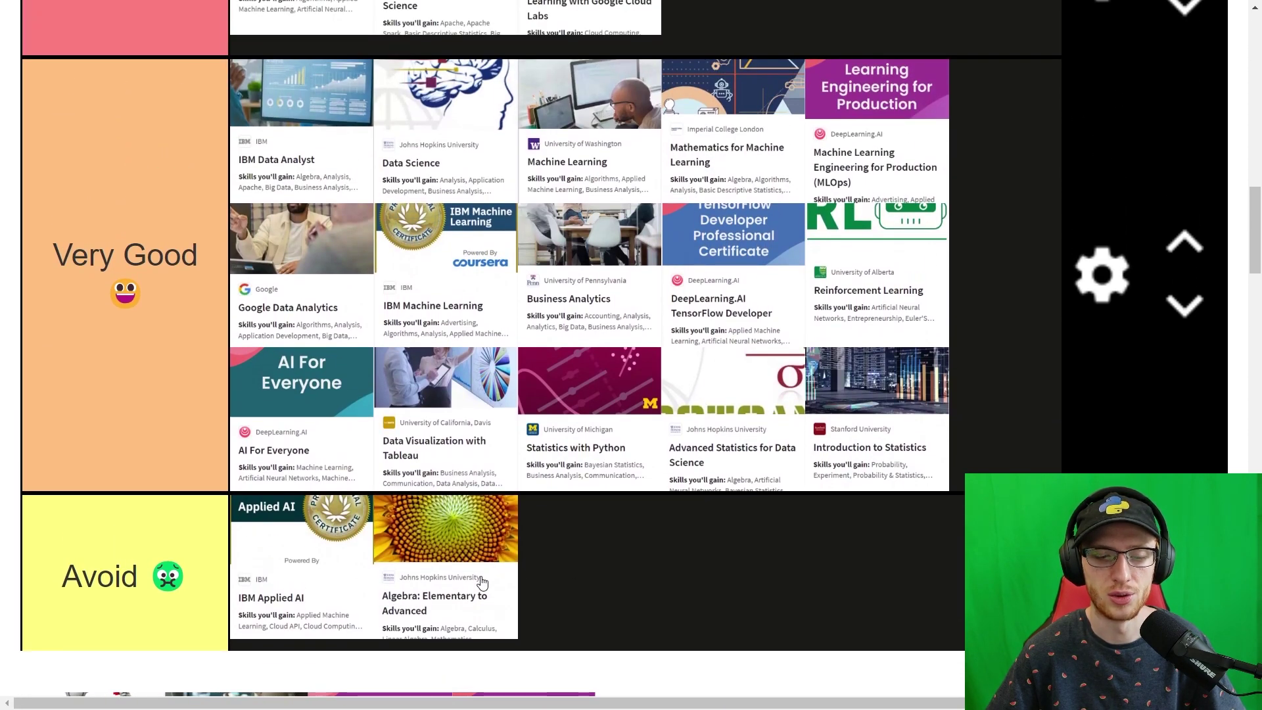
left_click_drag(477, 590, 787, 449)
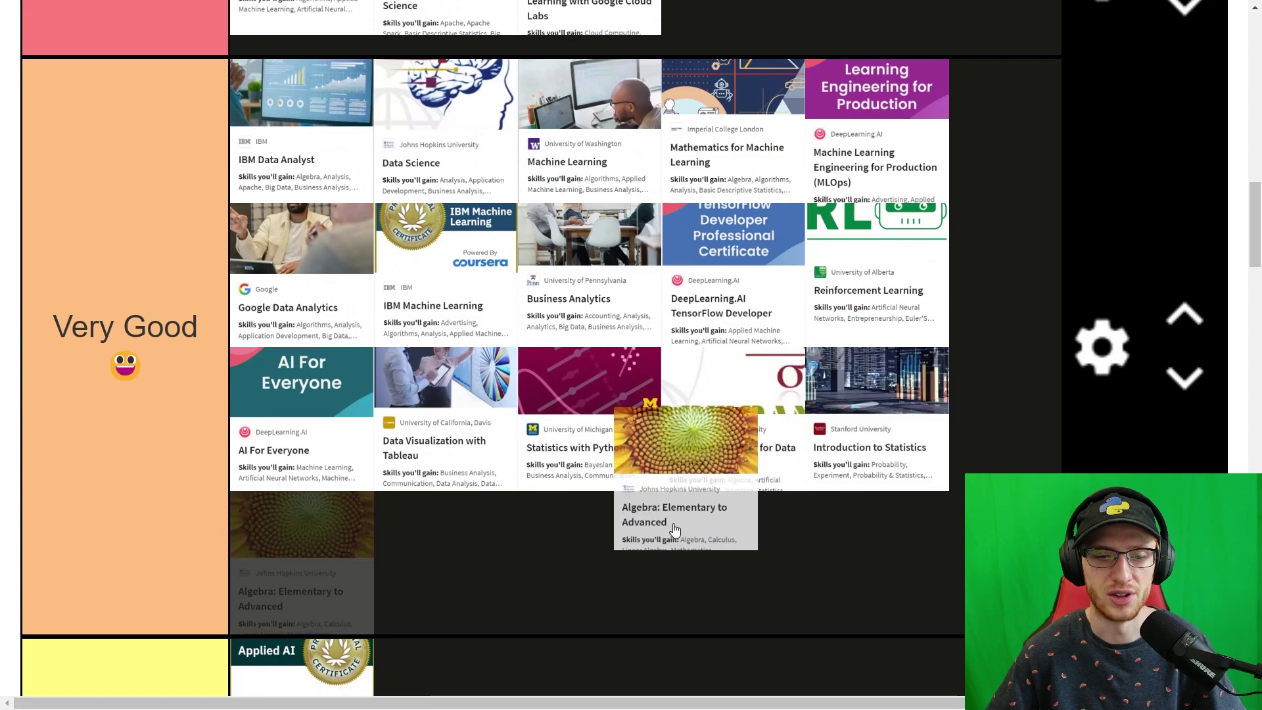
left_click_drag(787, 449, 533, 582)
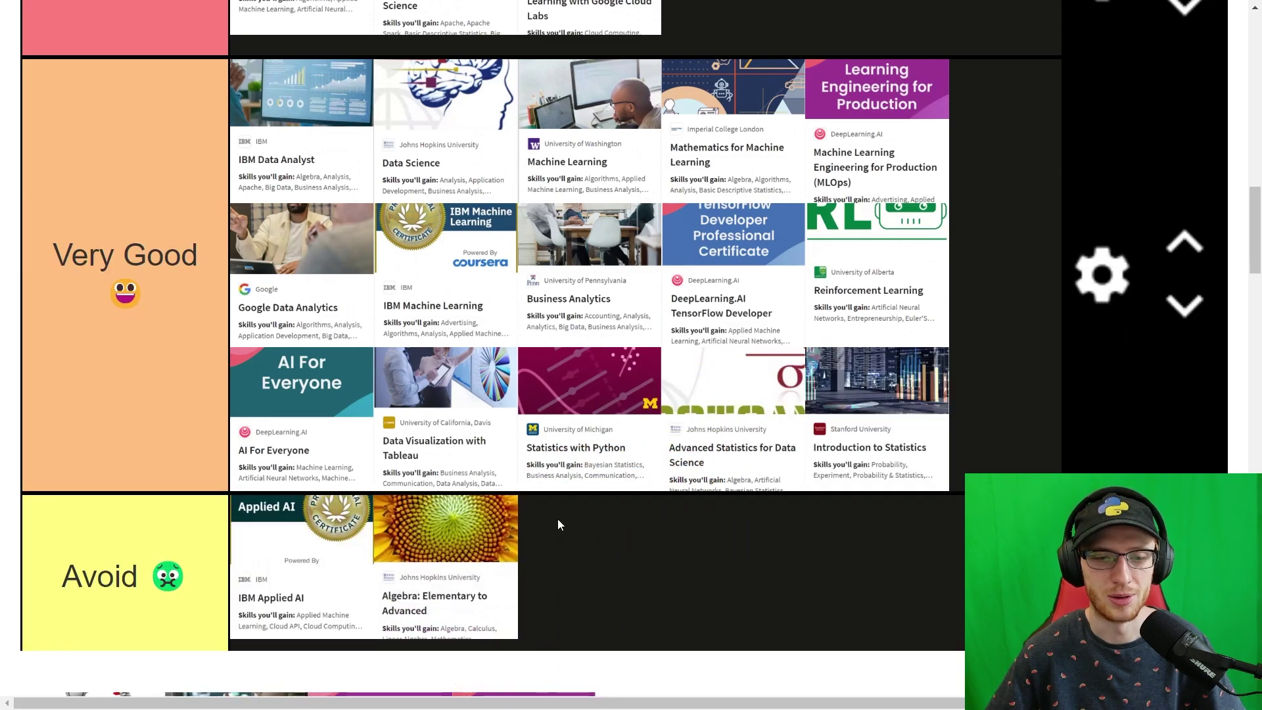
scroll(556, 519, "down", 1)
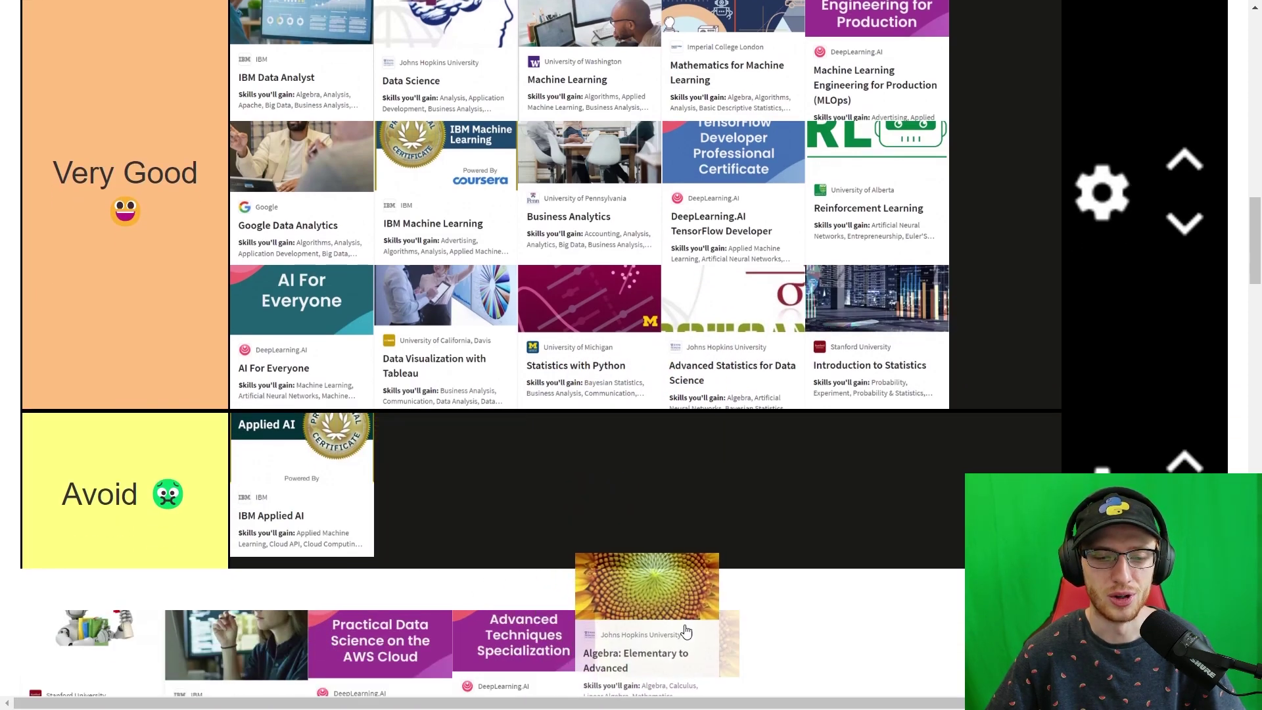
left_click_drag(481, 485, 683, 626)
scroll(683, 626, "down", 1)
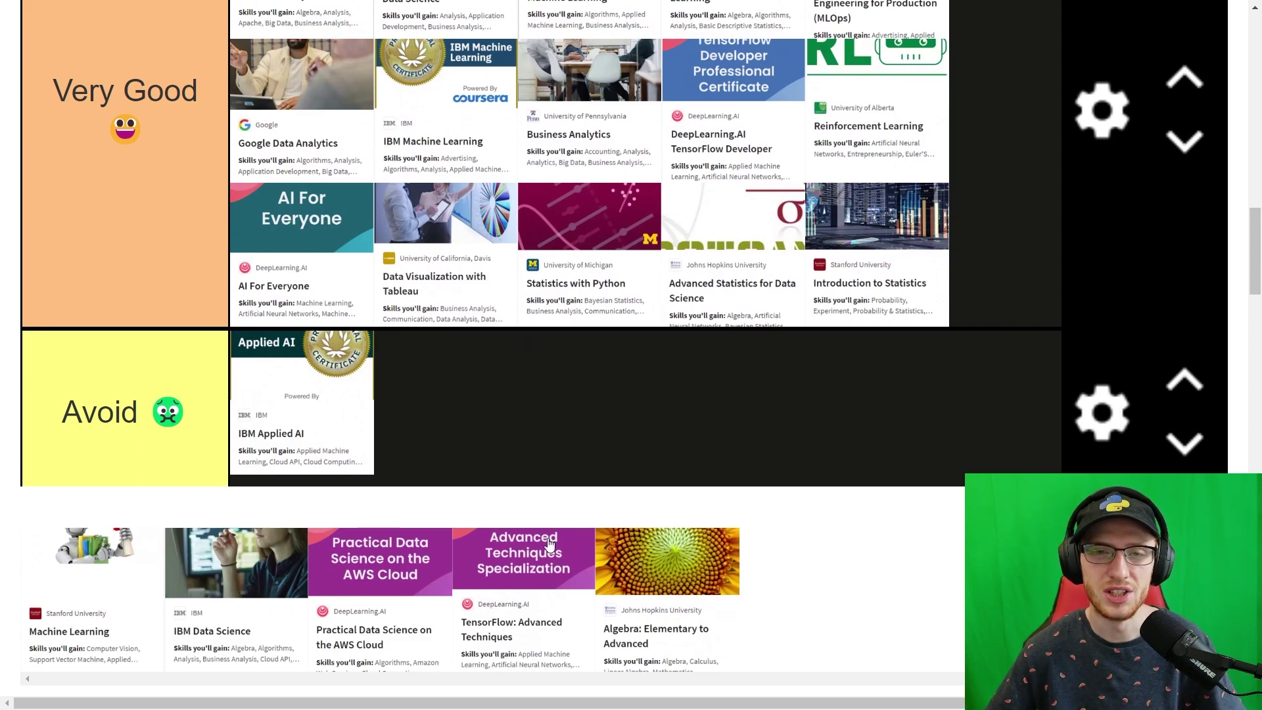
scroll(691, 622, "down", 1)
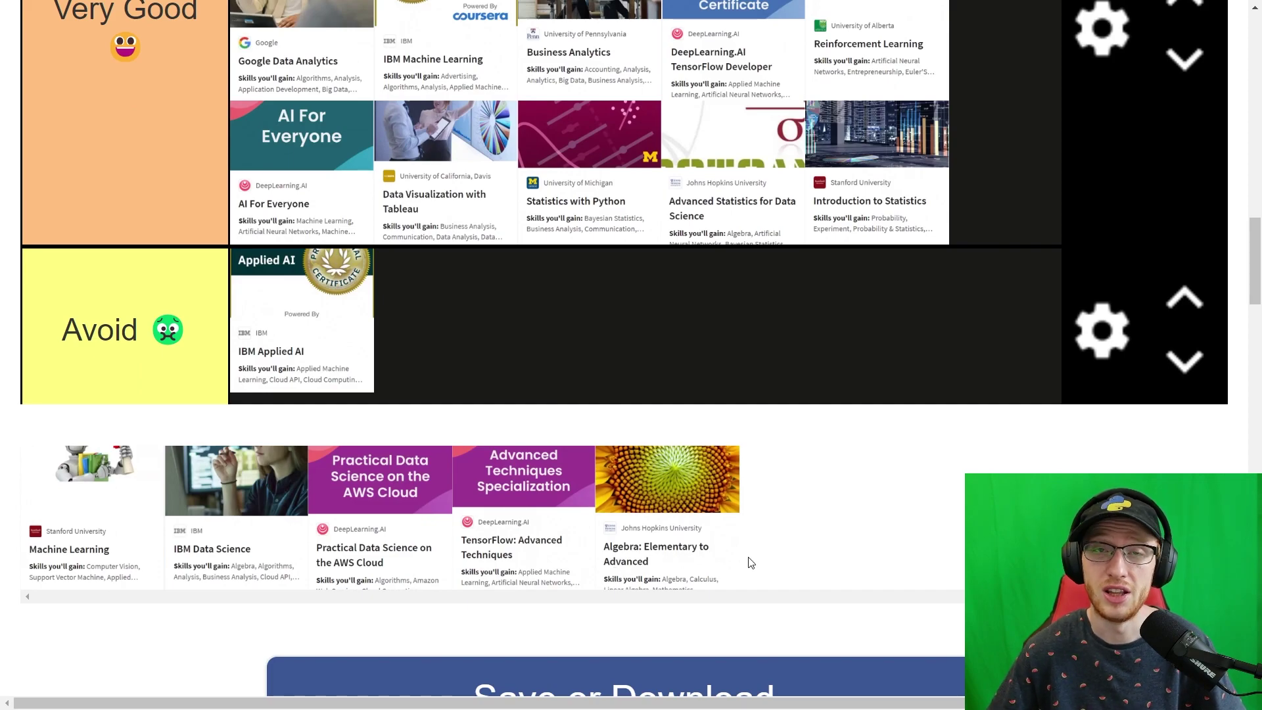
scroll(786, 575, "up", 1)
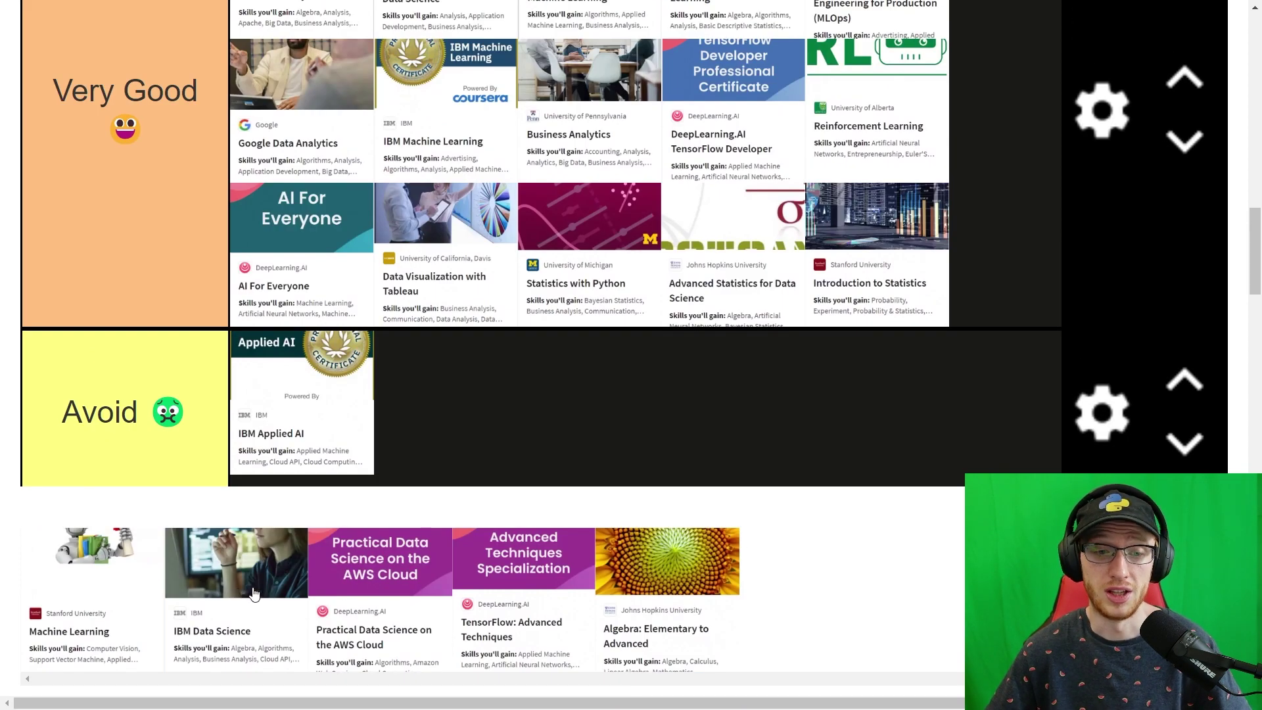
left_click_drag(253, 592, 512, 444)
scroll(559, 455, "up", 2)
scroll(465, 660, "up", 1)
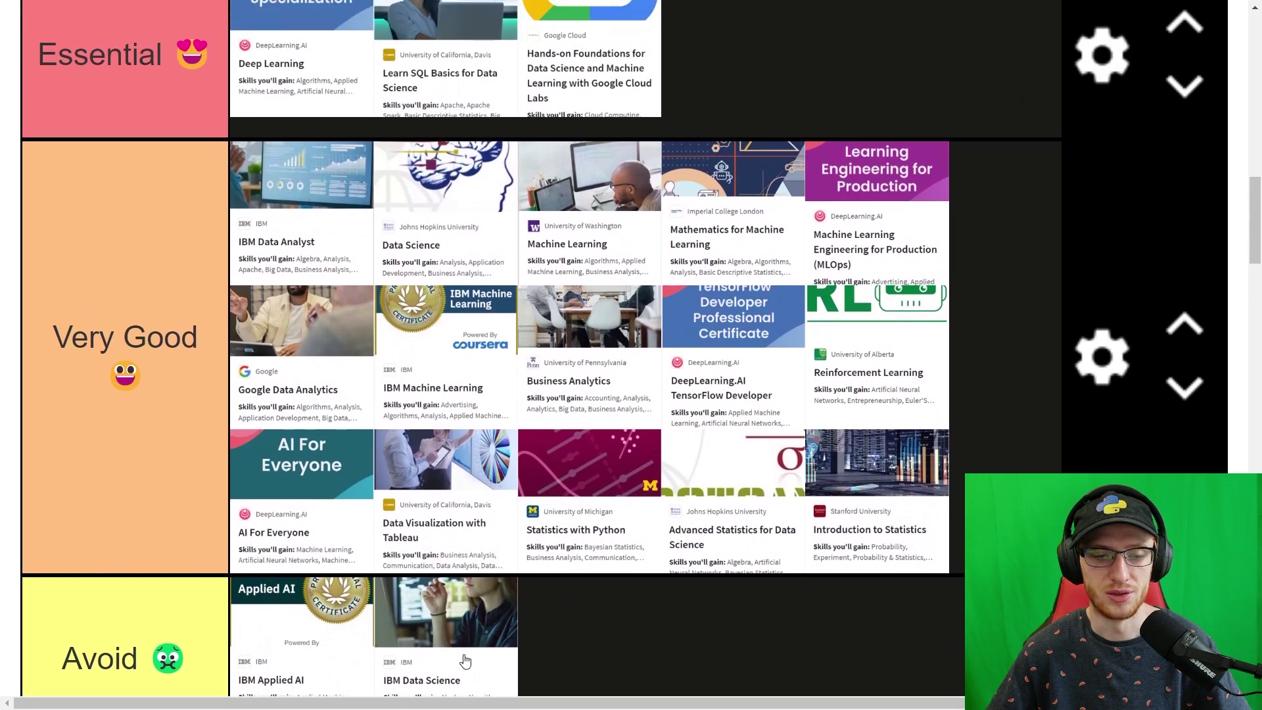
left_click_drag(465, 661, 788, 60)
scroll(825, 173, "up", 2)
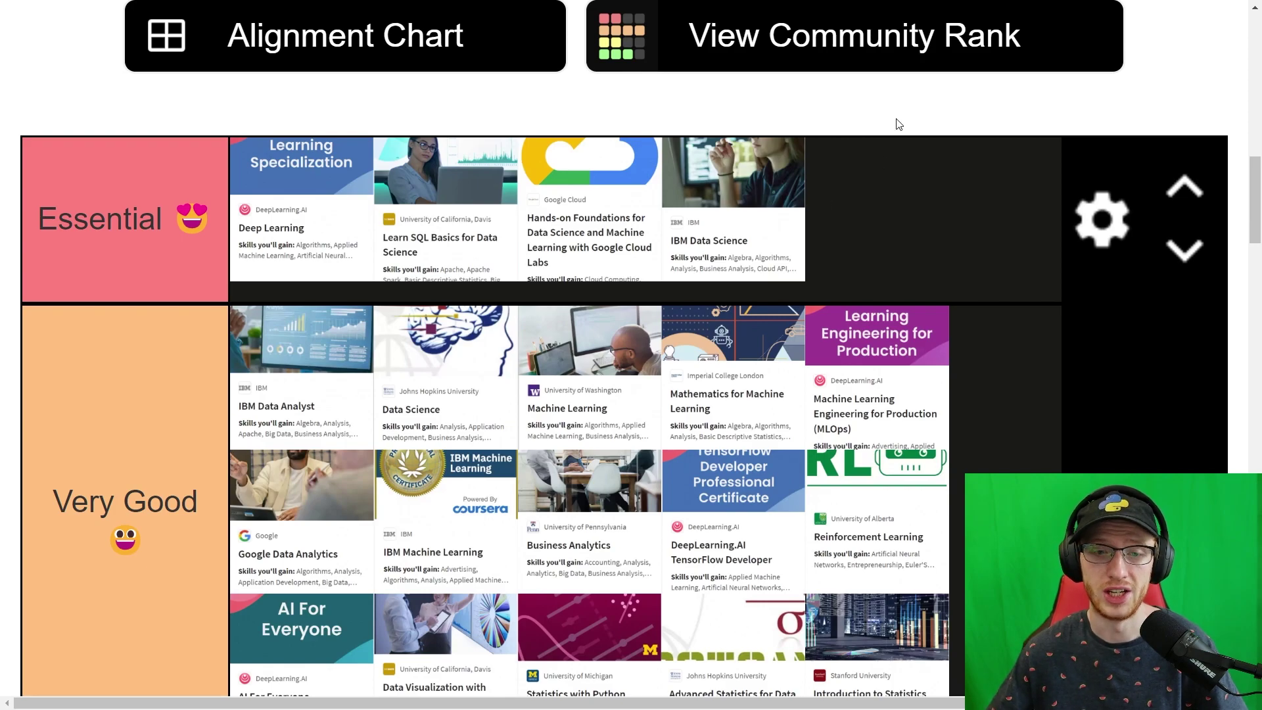
scroll(897, 124, "down", 5)
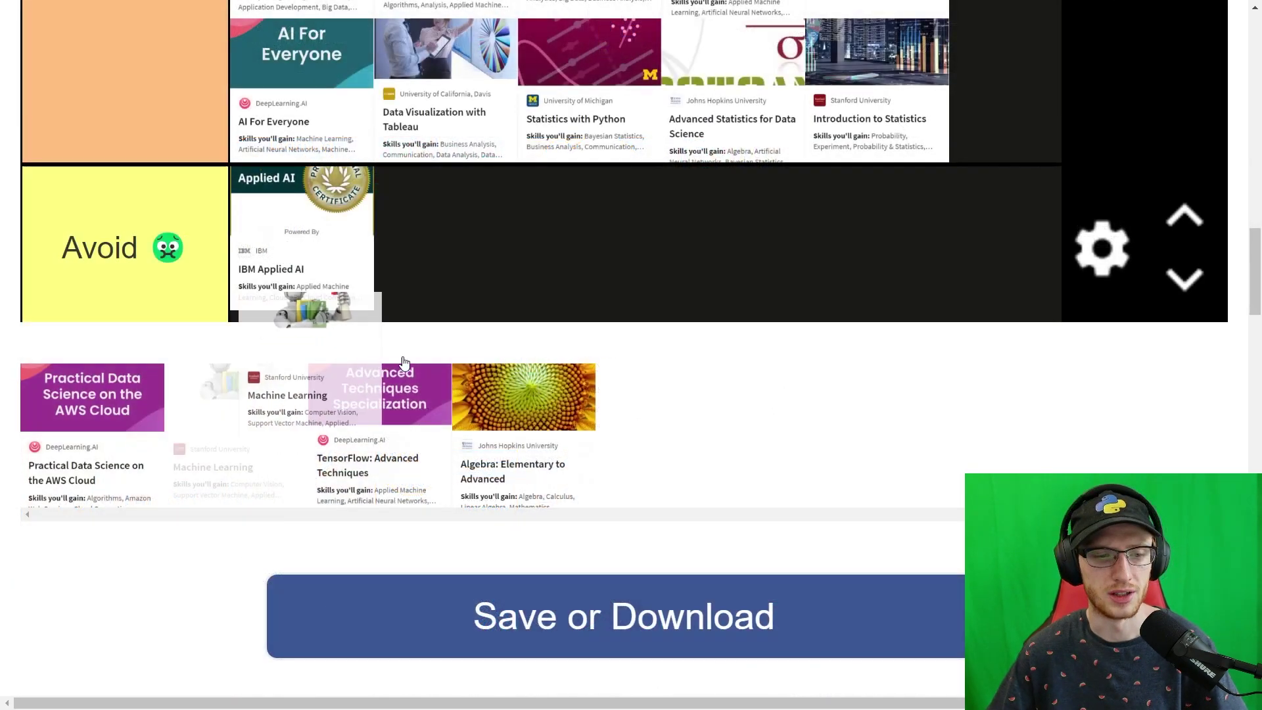
left_click_drag(237, 424, 506, 348)
scroll(506, 347, "up", 3)
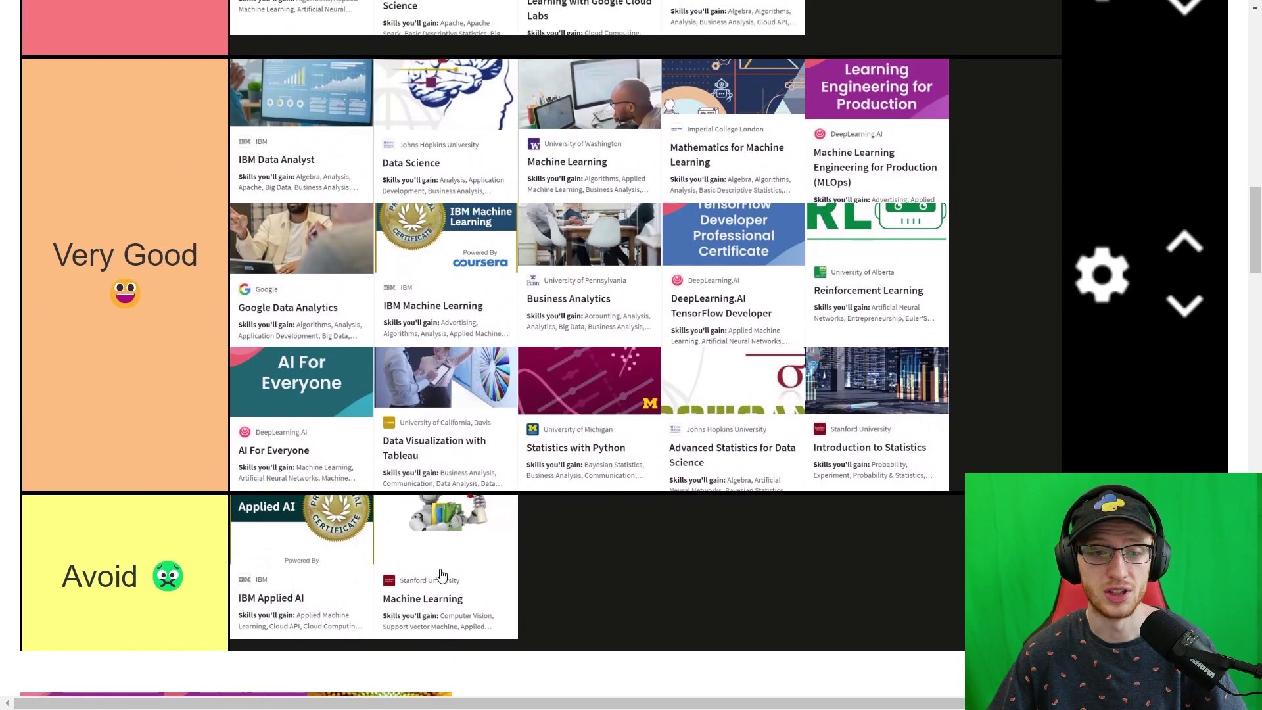
scroll(453, 580, "up", 1)
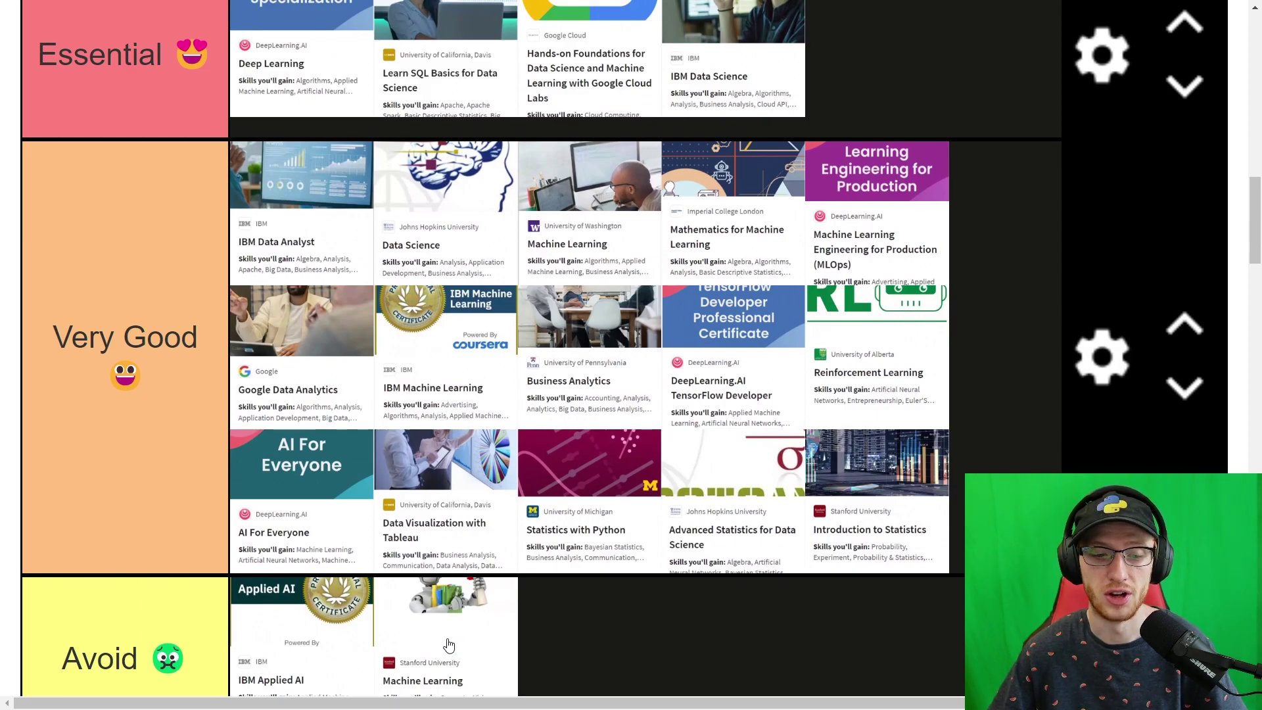
Step: Add the Stanford Machine Learning card to the end of the Essential row
left_click_drag(449, 646, 887, 127)
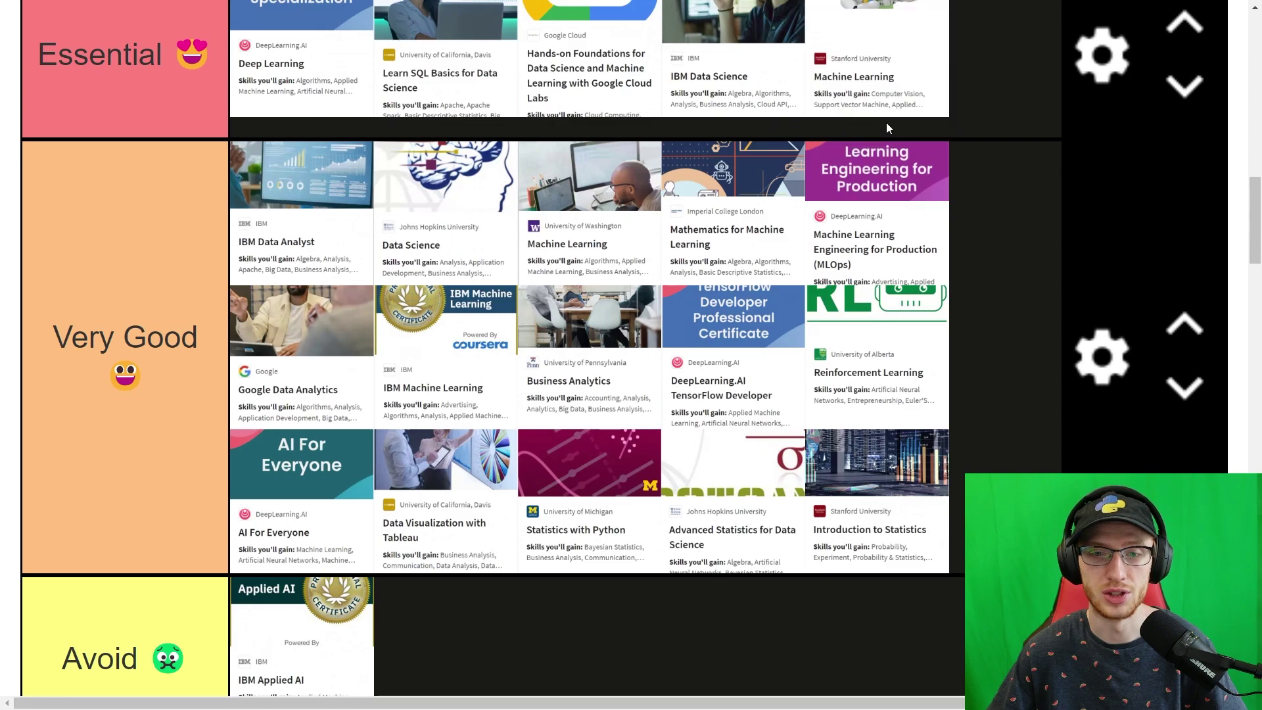
scroll(887, 127, "up", 1)
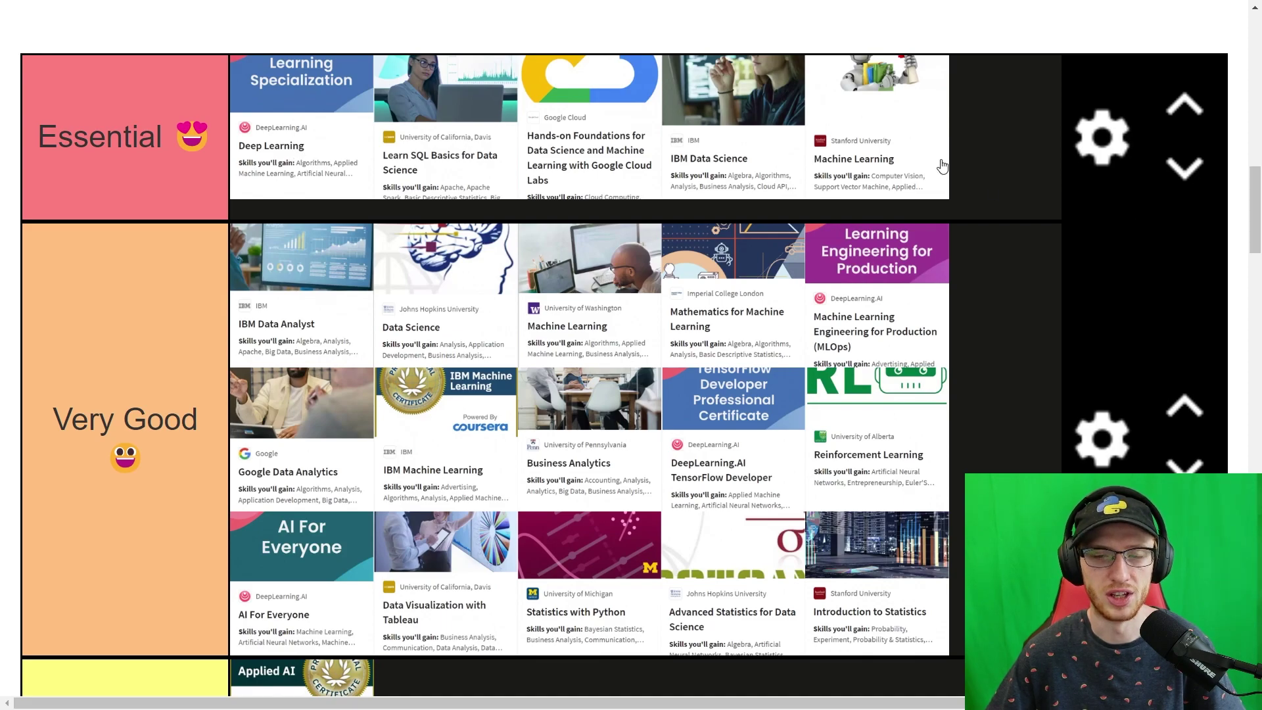
scroll(1036, 169, "down", 1)
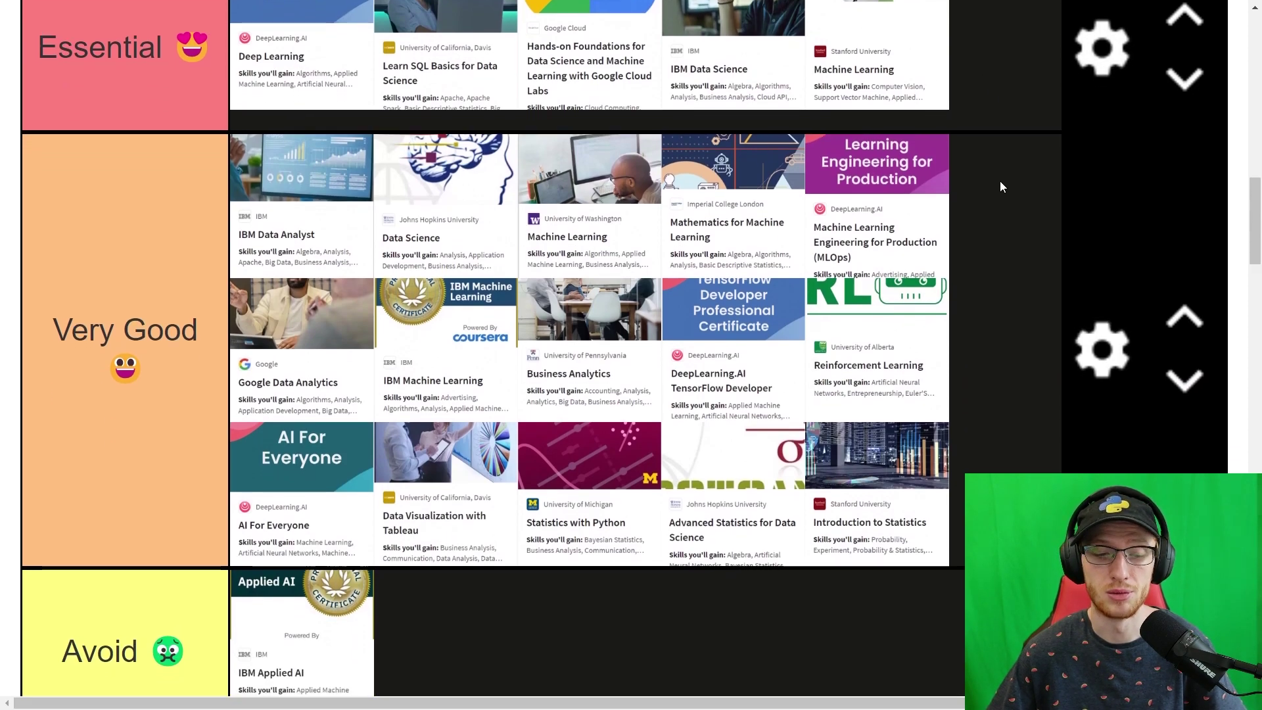
scroll(999, 185, "down", 2)
scroll(999, 197, "down", 2)
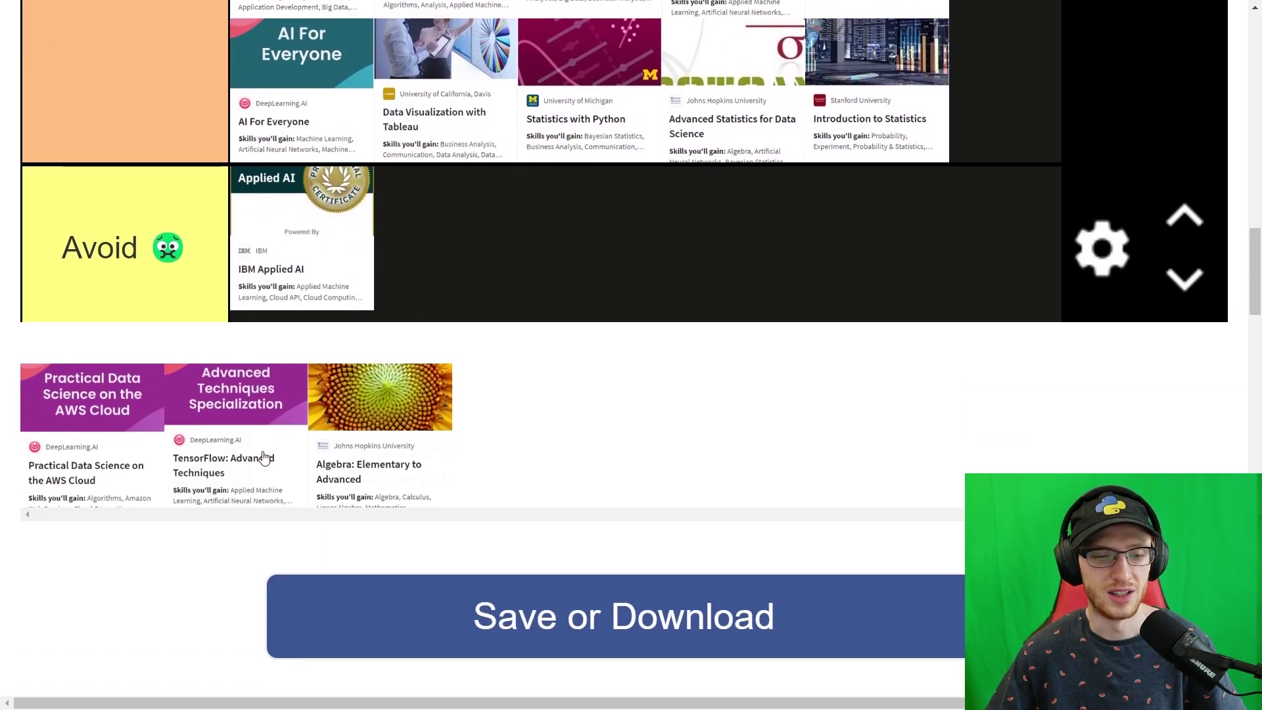
left_click_drag(263, 457, 602, 290)
scroll(564, 335, "up", 2)
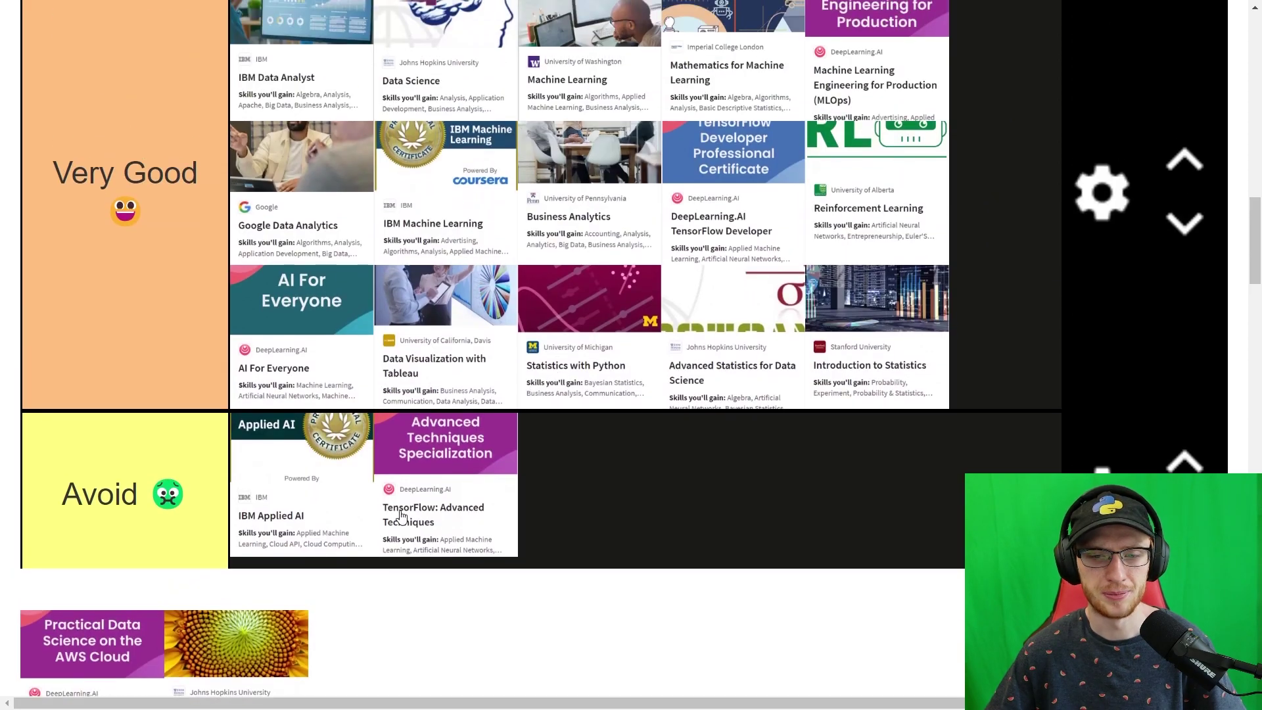
scroll(469, 625, "up", 2)
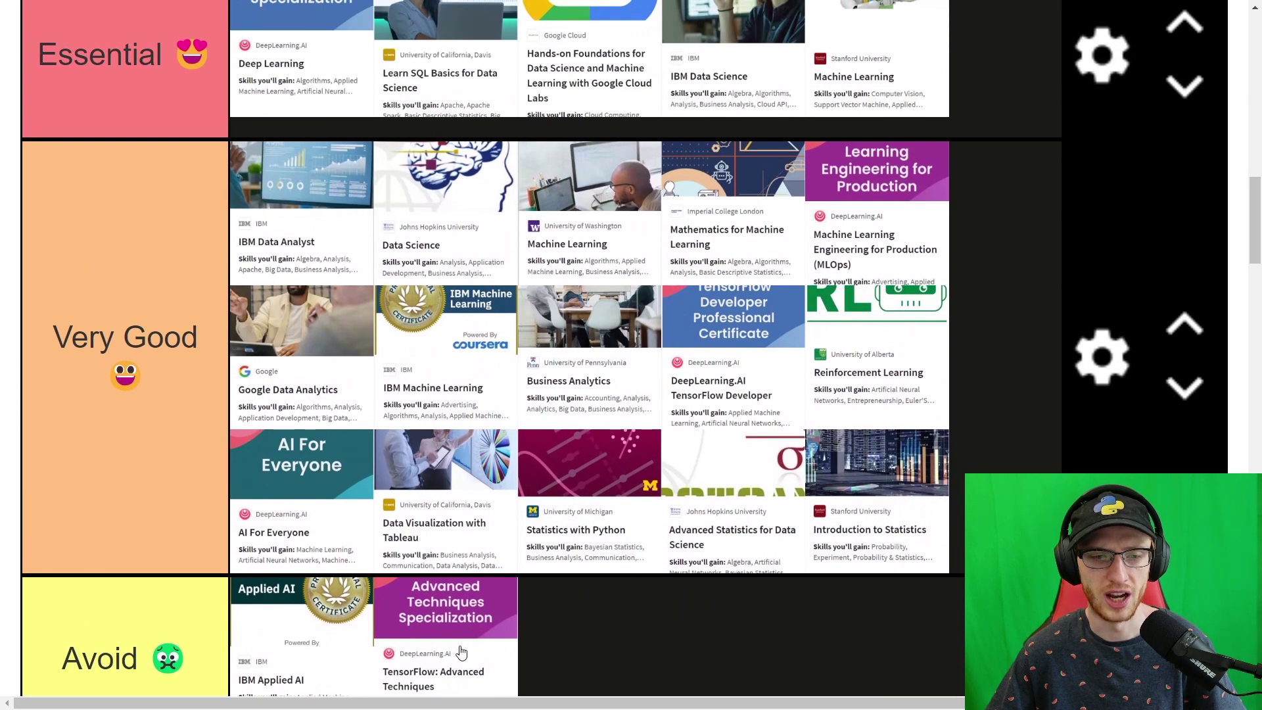
scroll(424, 493, "up", 1)
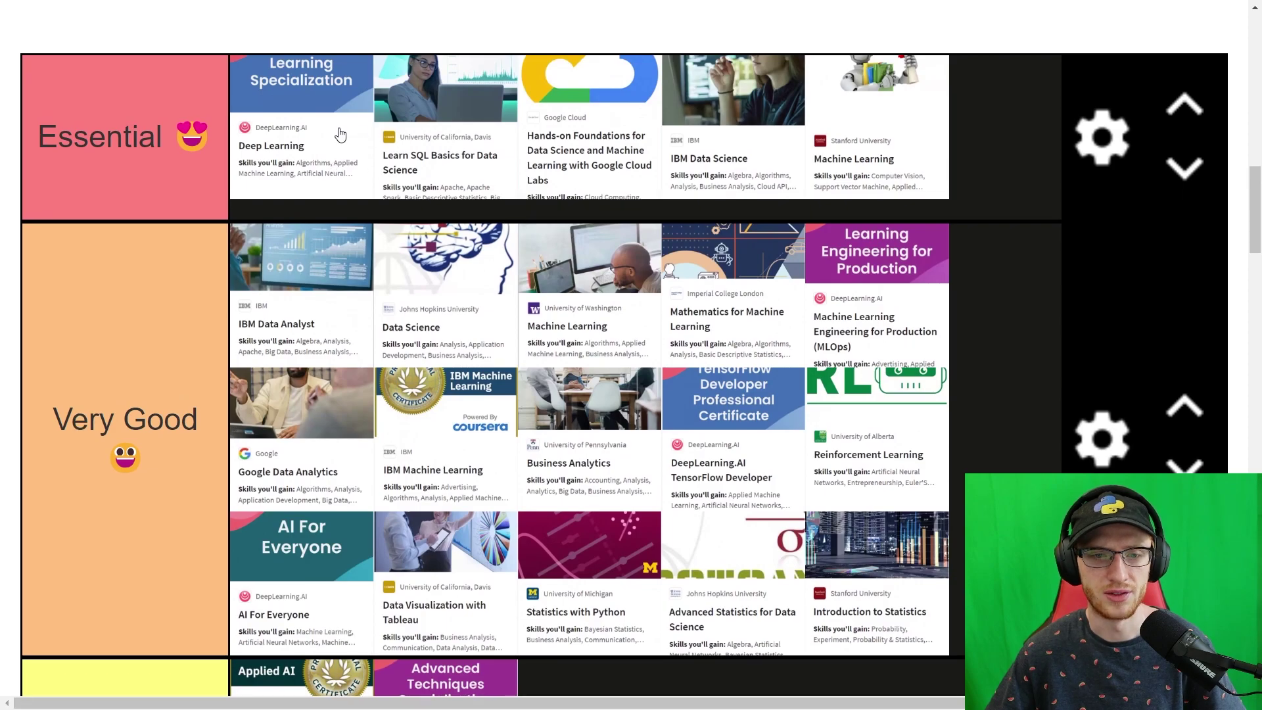
scroll(581, 225, "up", 1)
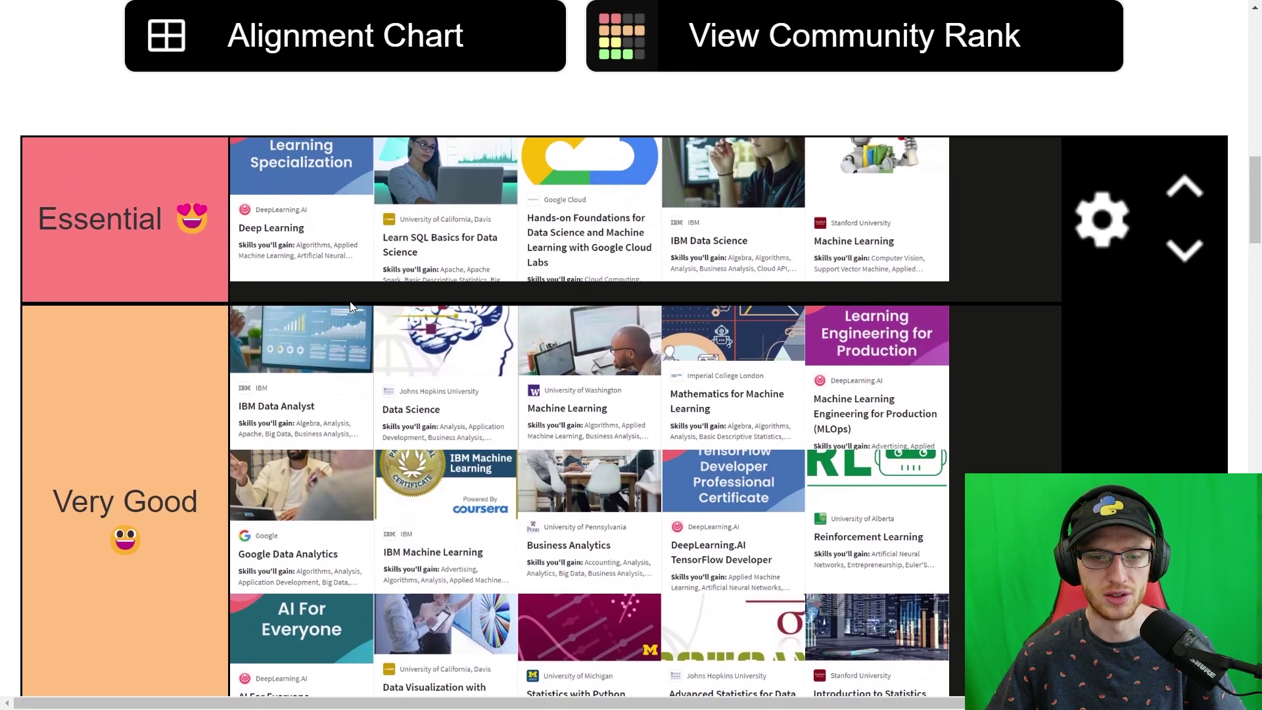
scroll(350, 306, "down", 1)
scroll(591, 444, "down", 1)
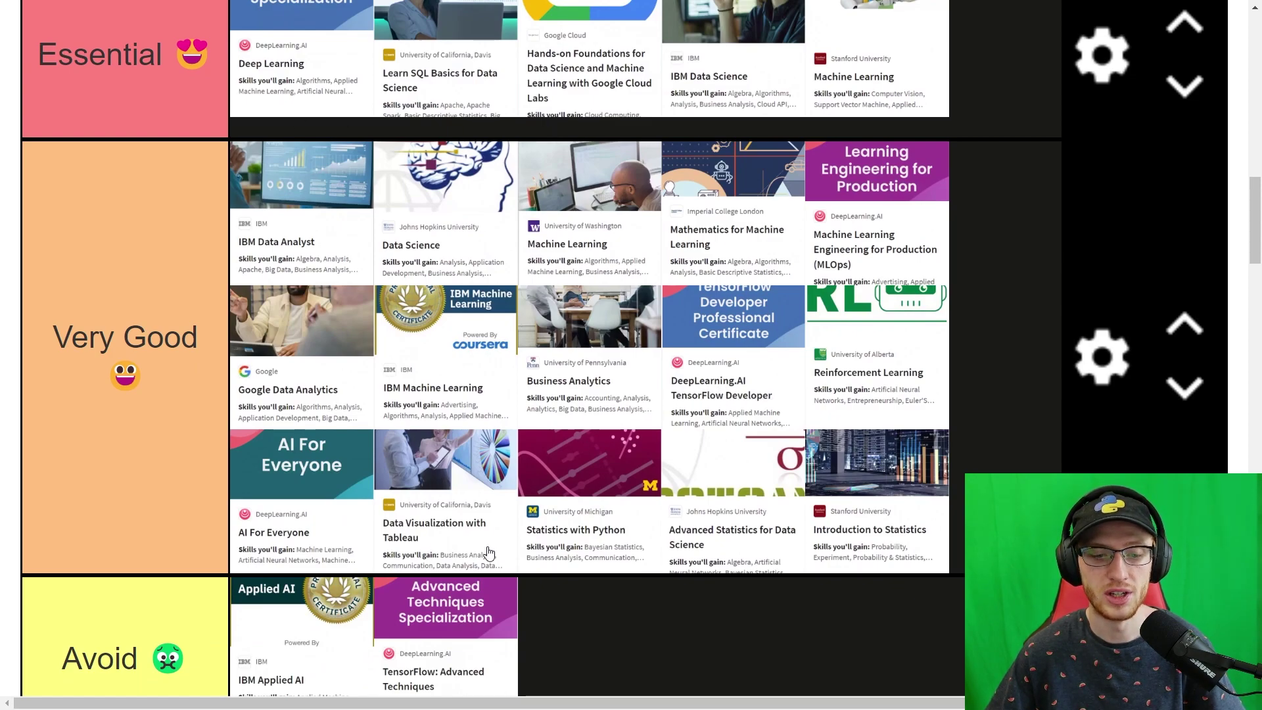
scroll(488, 554, "down", 1)
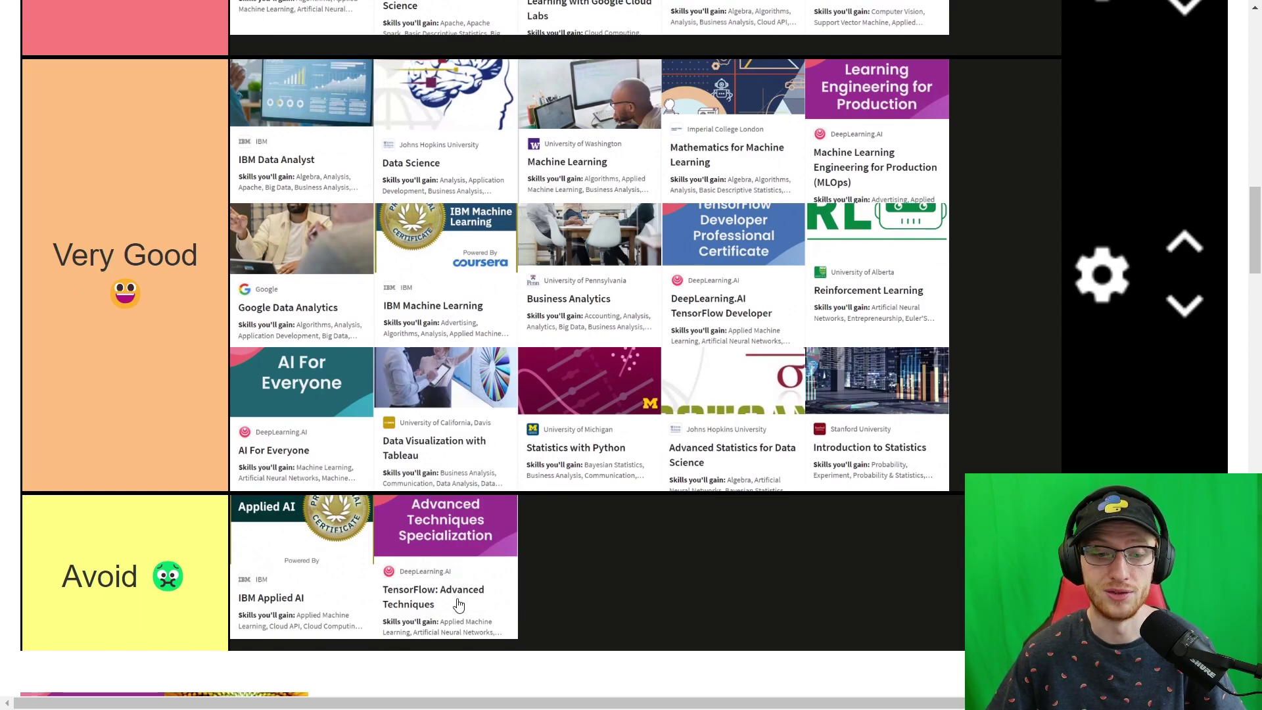
Step: Move TensorFlow: Advanced Techniques into Very Good and the AWS Cloud course into Essential
left_click_drag(457, 605, 942, 476)
scroll(399, 464, "down", 2)
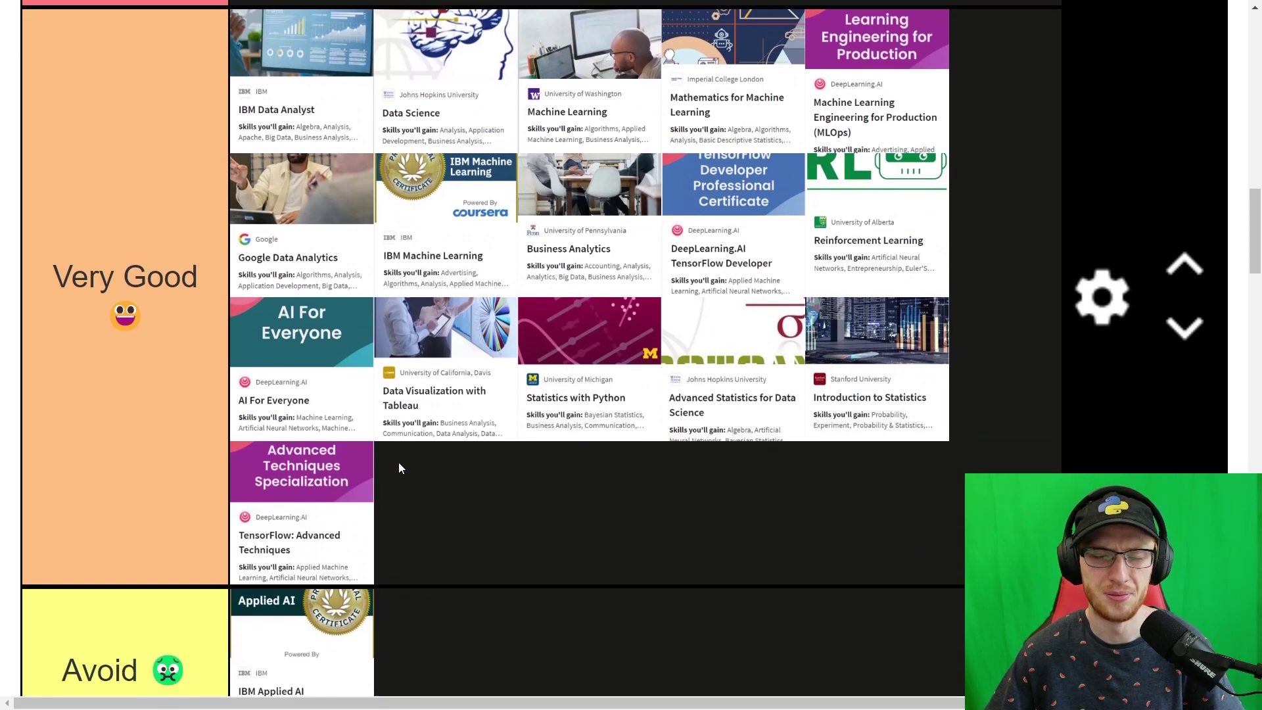
scroll(410, 465, "down", 1)
scroll(409, 470, "down", 1)
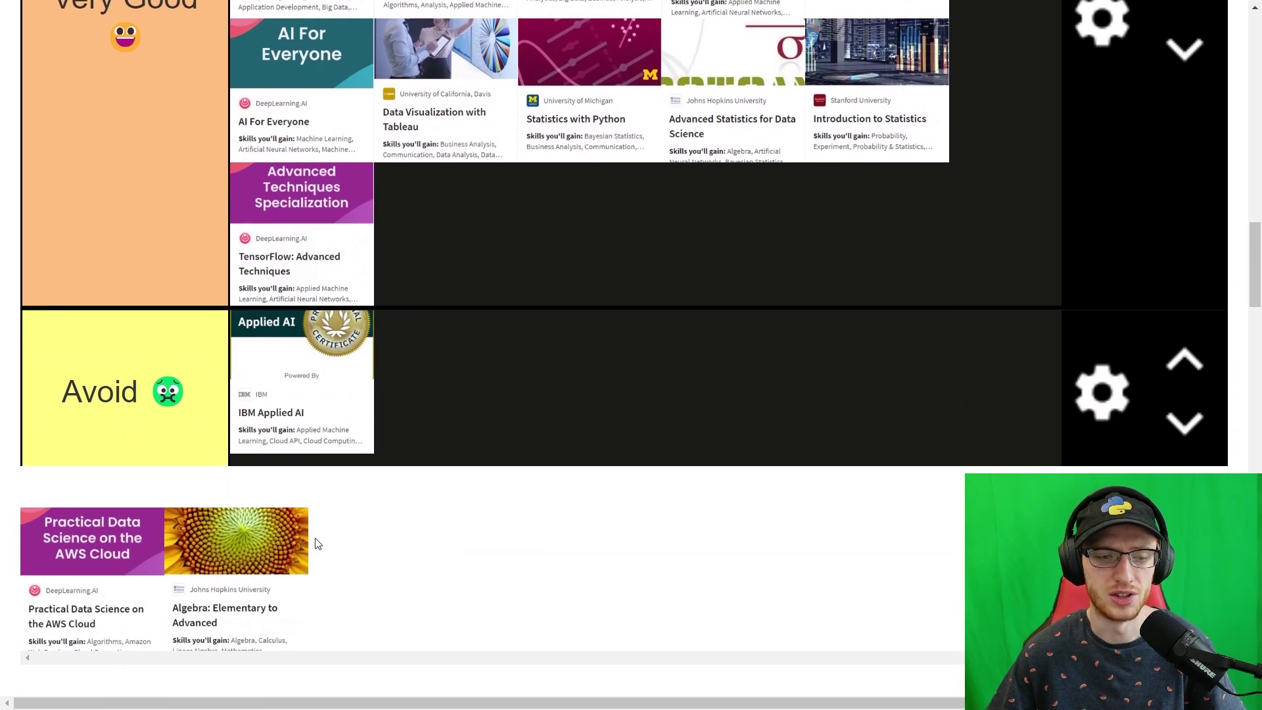
scroll(169, 489, "down", 1)
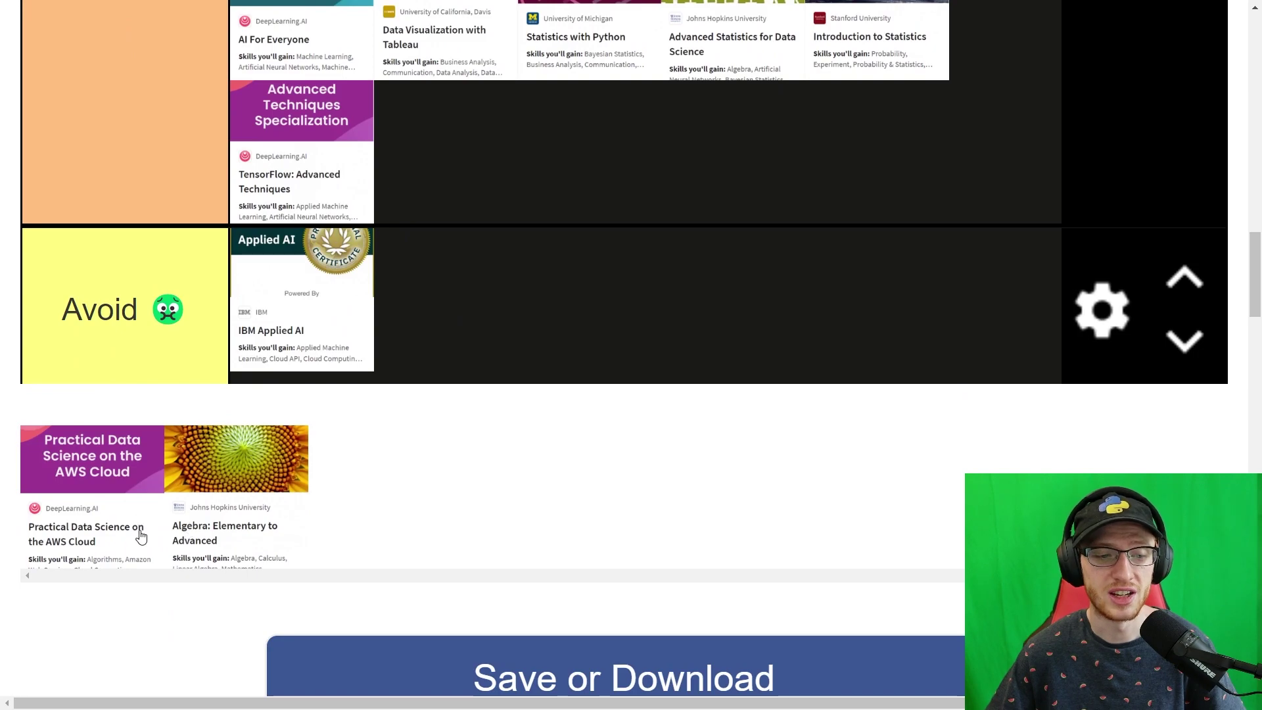
left_click_drag(118, 548, 479, 289)
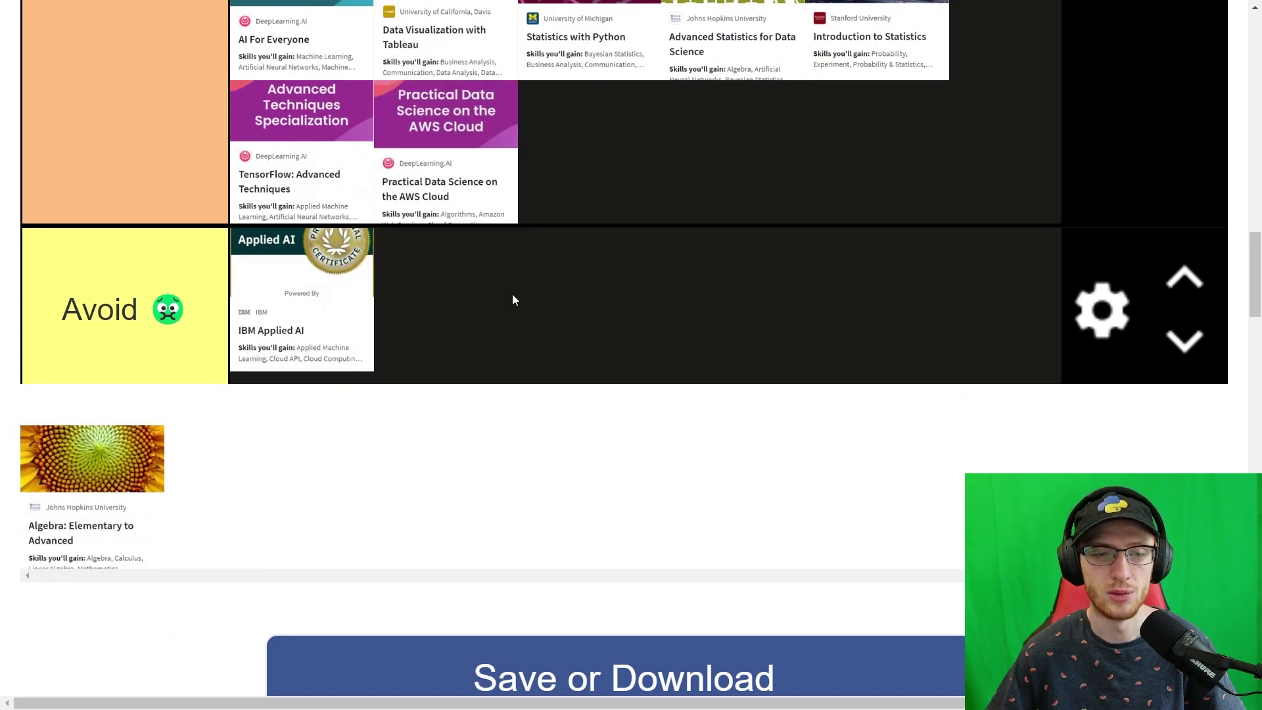
scroll(512, 294, "up", 4)
scroll(501, 361, "up", 2)
left_click_drag(450, 667, 952, 113)
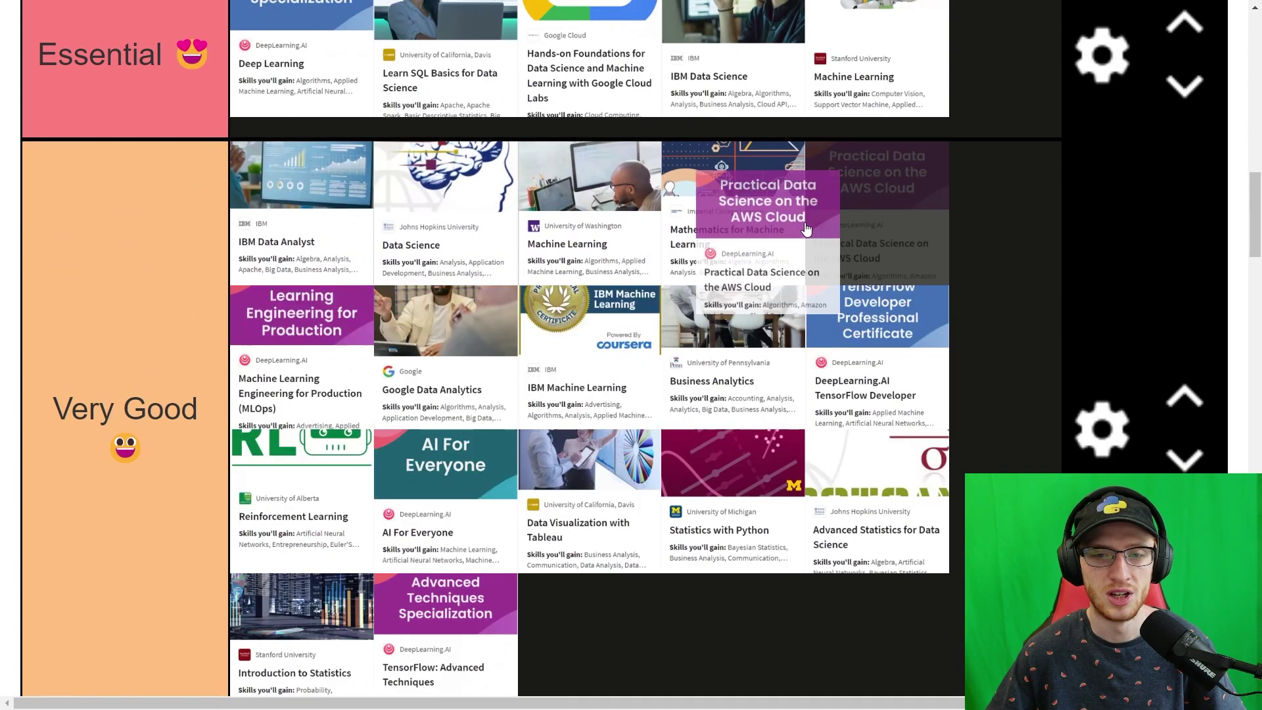
scroll(735, 229, "up", 2)
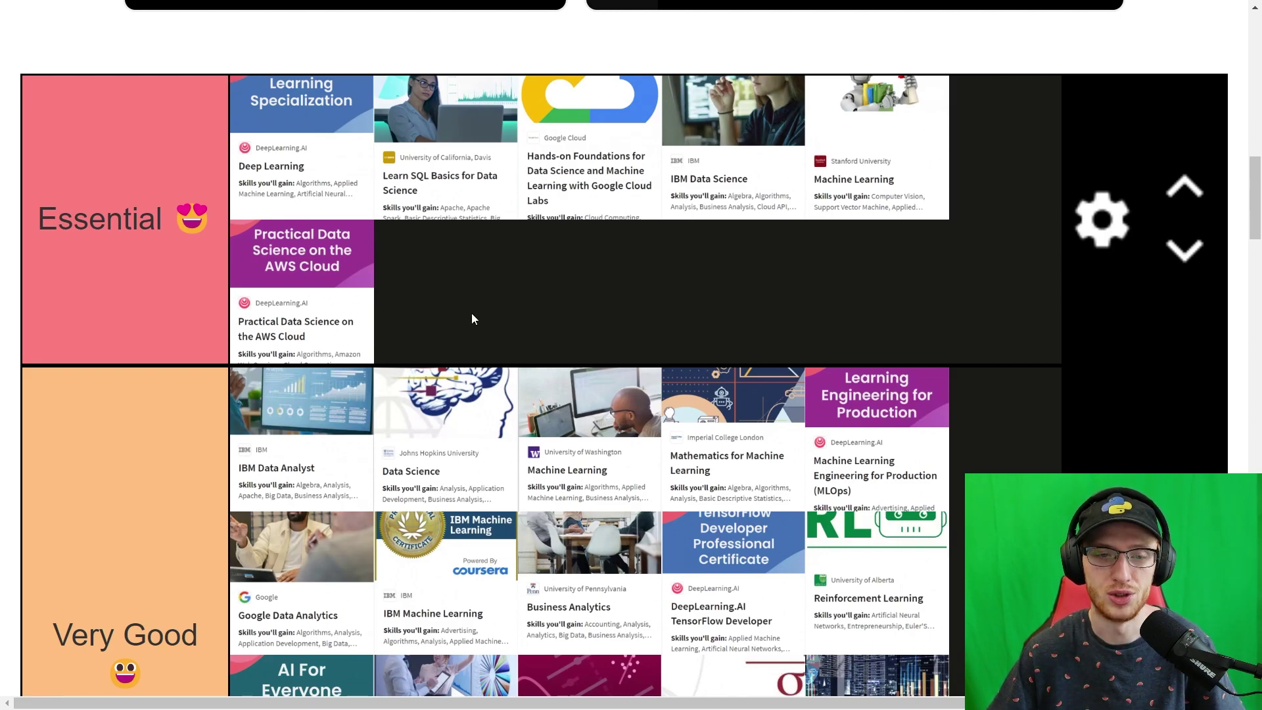
scroll(449, 331, "down", 2)
scroll(449, 330, "down", 2)
scroll(512, 519, "down", 1)
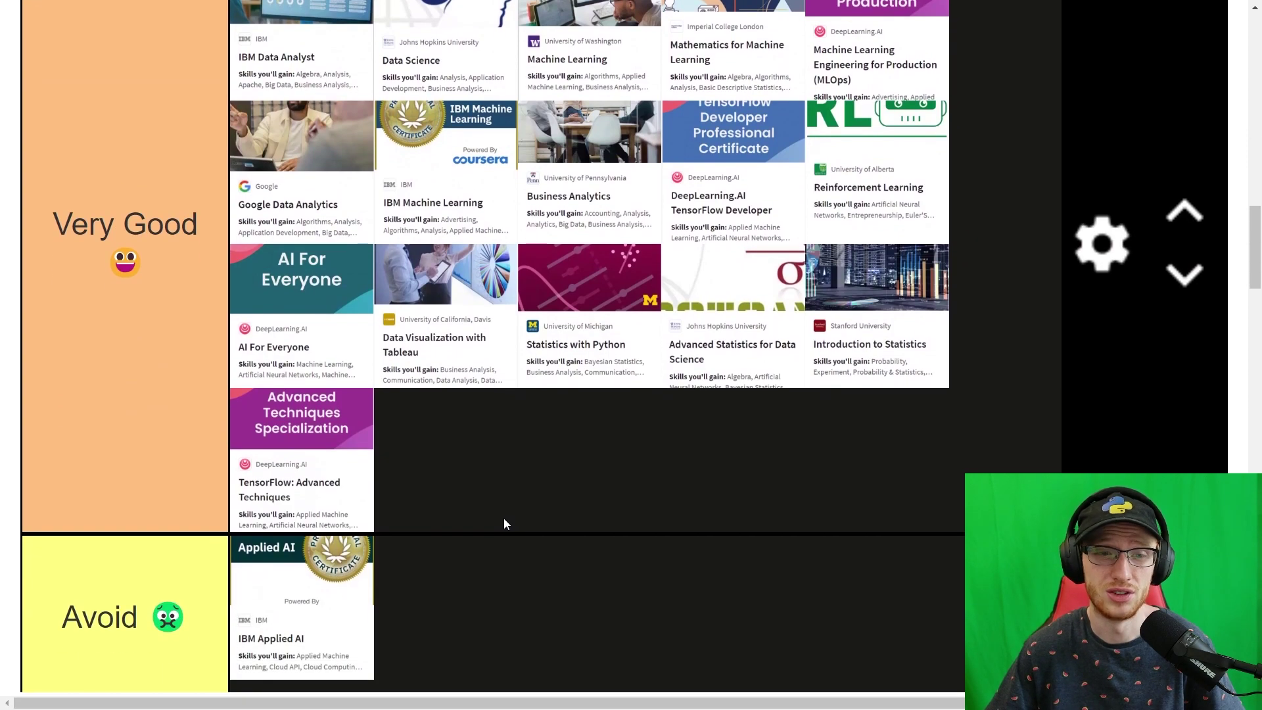
scroll(489, 514, "down", 1)
scroll(474, 506, "down", 2)
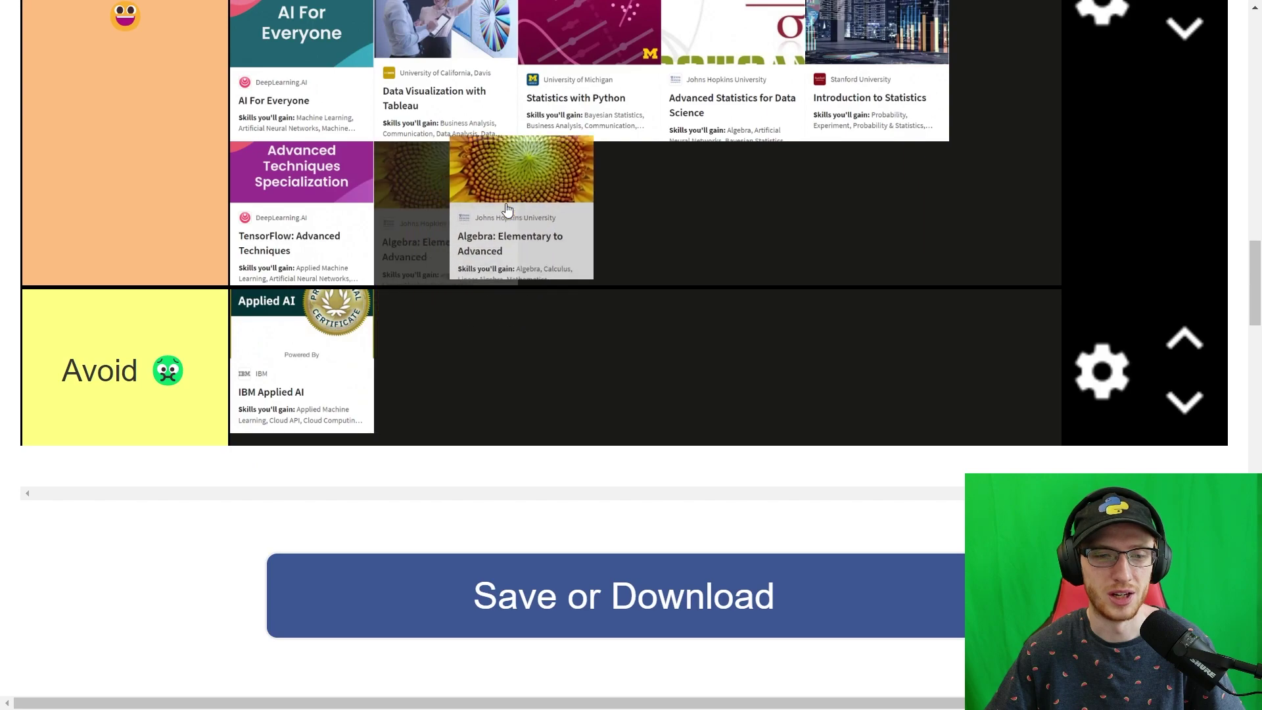
left_click_drag(72, 576, 484, 230)
scroll(581, 296, "up", 2)
scroll(451, 326, "up", 1)
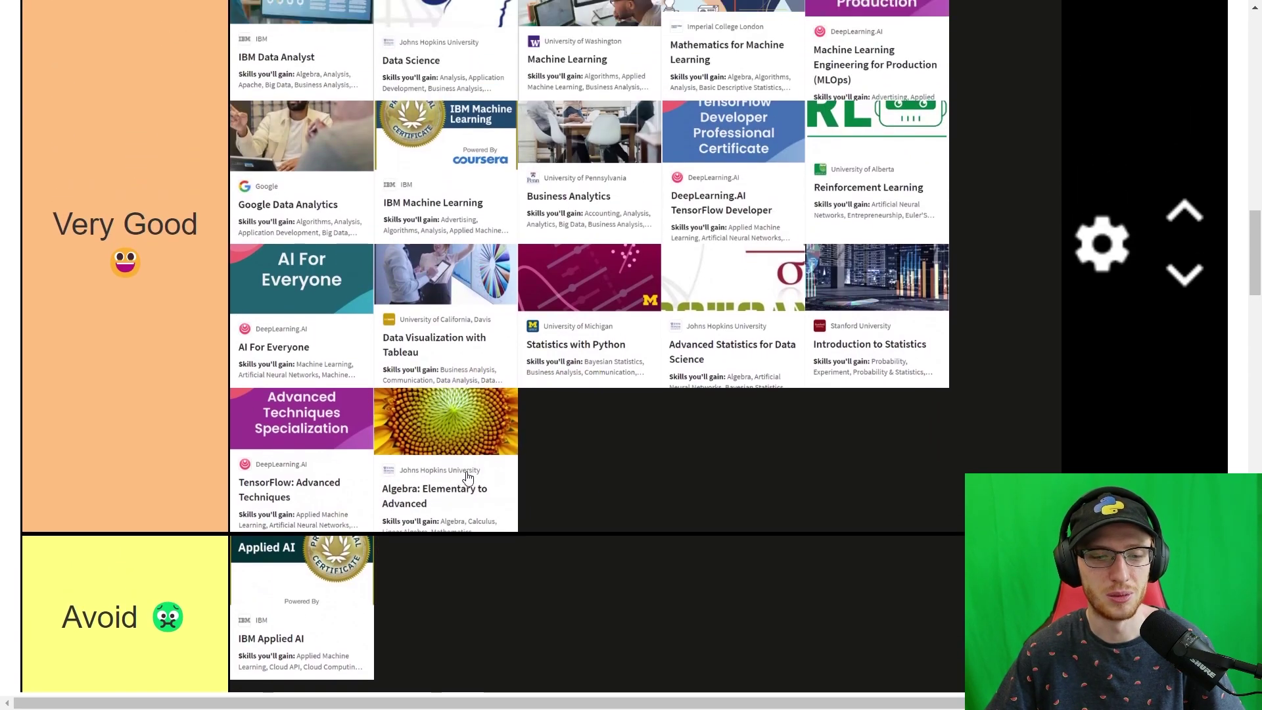
scroll(470, 427, "up", 1)
scroll(493, 426, "down", 1)
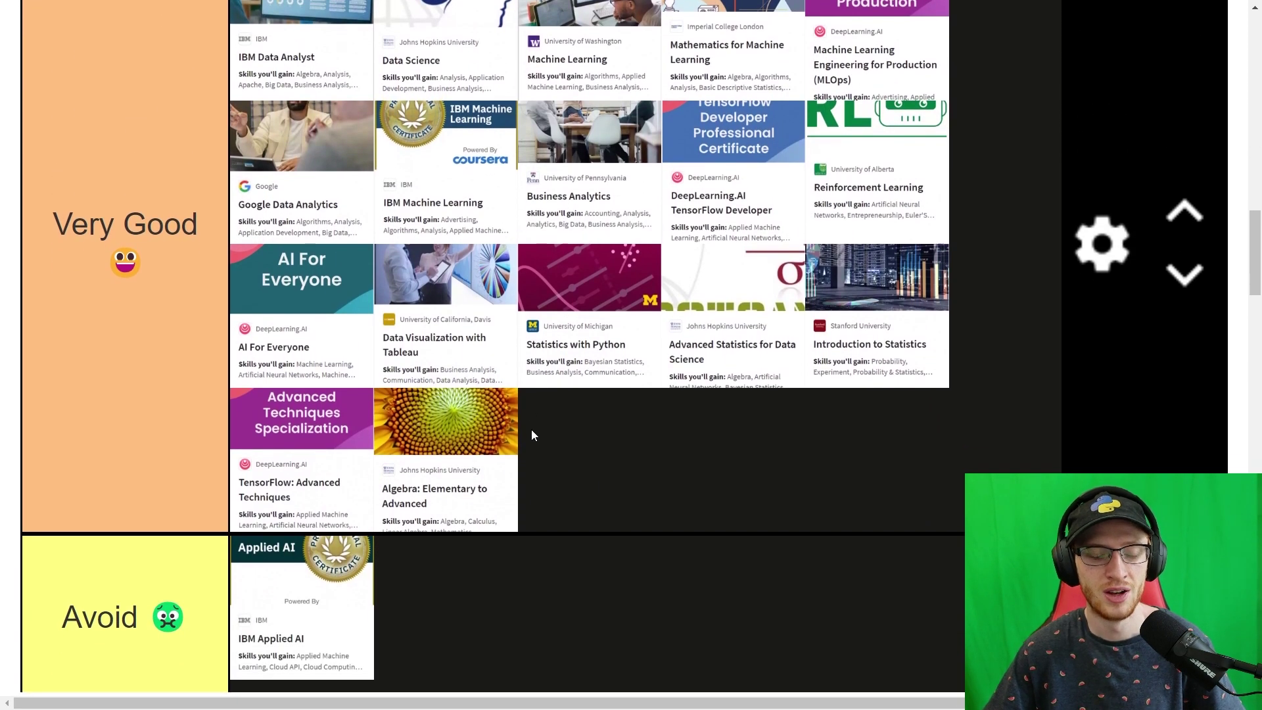
scroll(540, 424, "up", 2)
scroll(540, 422, "up", 3)
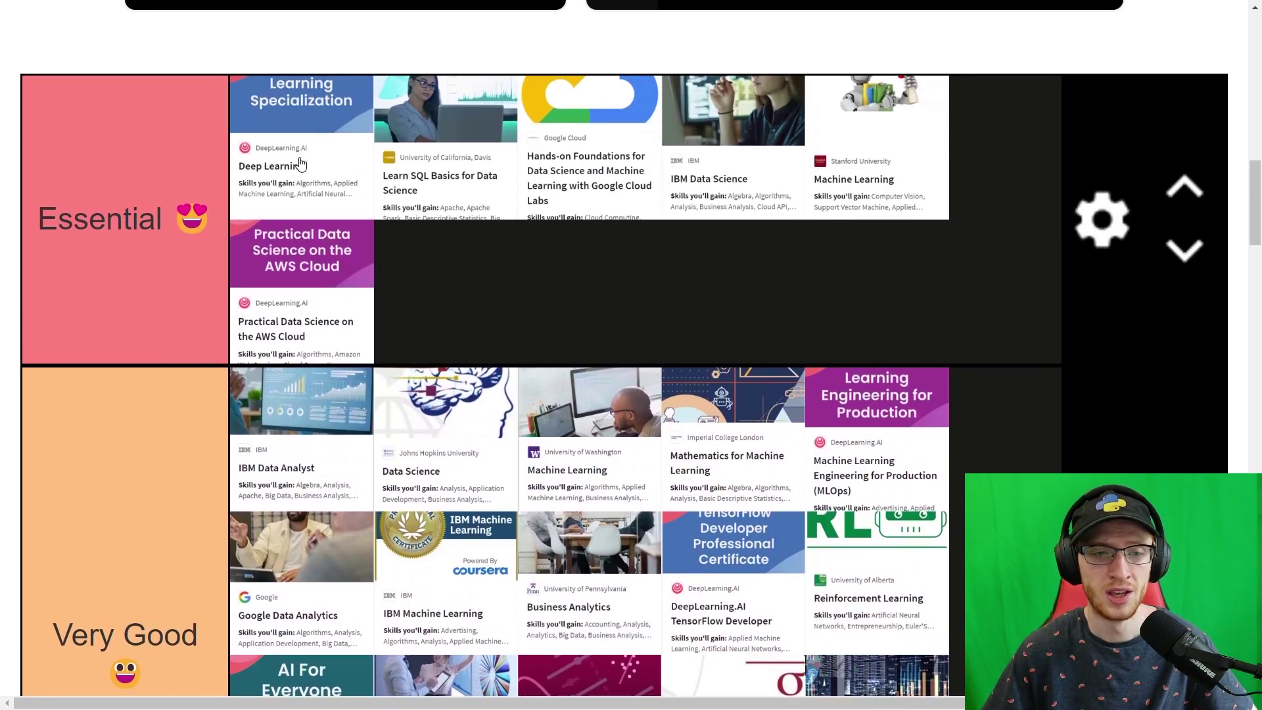
Step: Rearrange Essential, shifting Deep Learning, IBM Data Science, Machine Learning and AWS Cloud later
left_click_drag(307, 170, 472, 310)
left_click_drag(570, 175, 407, 307)
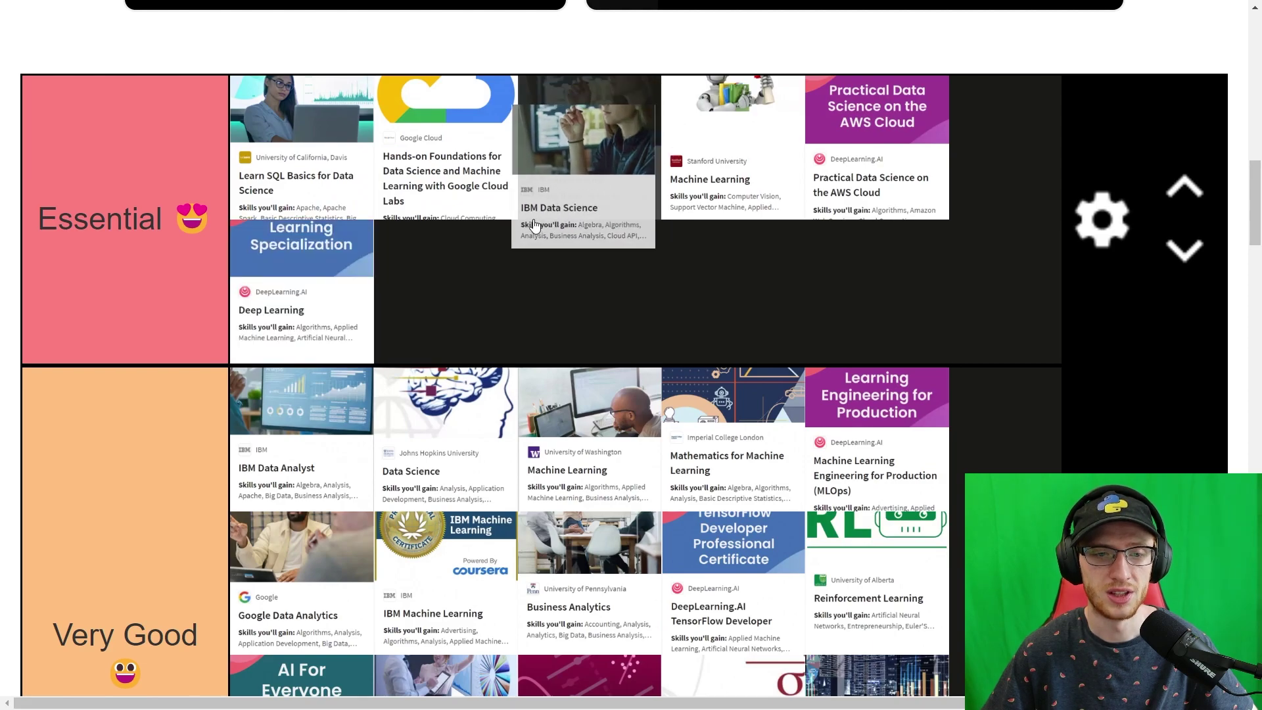
mouse_move(419, 207)
left_mouse_down()
mouse_move(463, 286)
mouse_move(358, 187)
left_mouse_up()
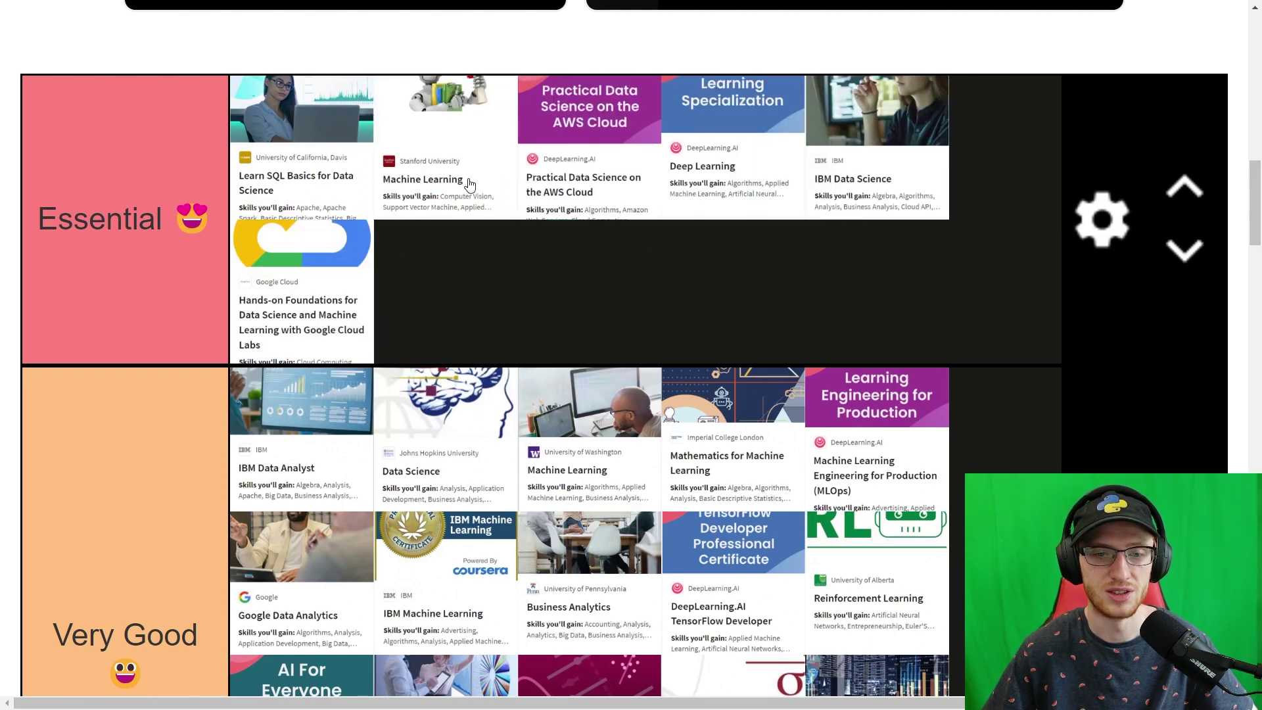
left_click(445, 188)
left_click(565, 178)
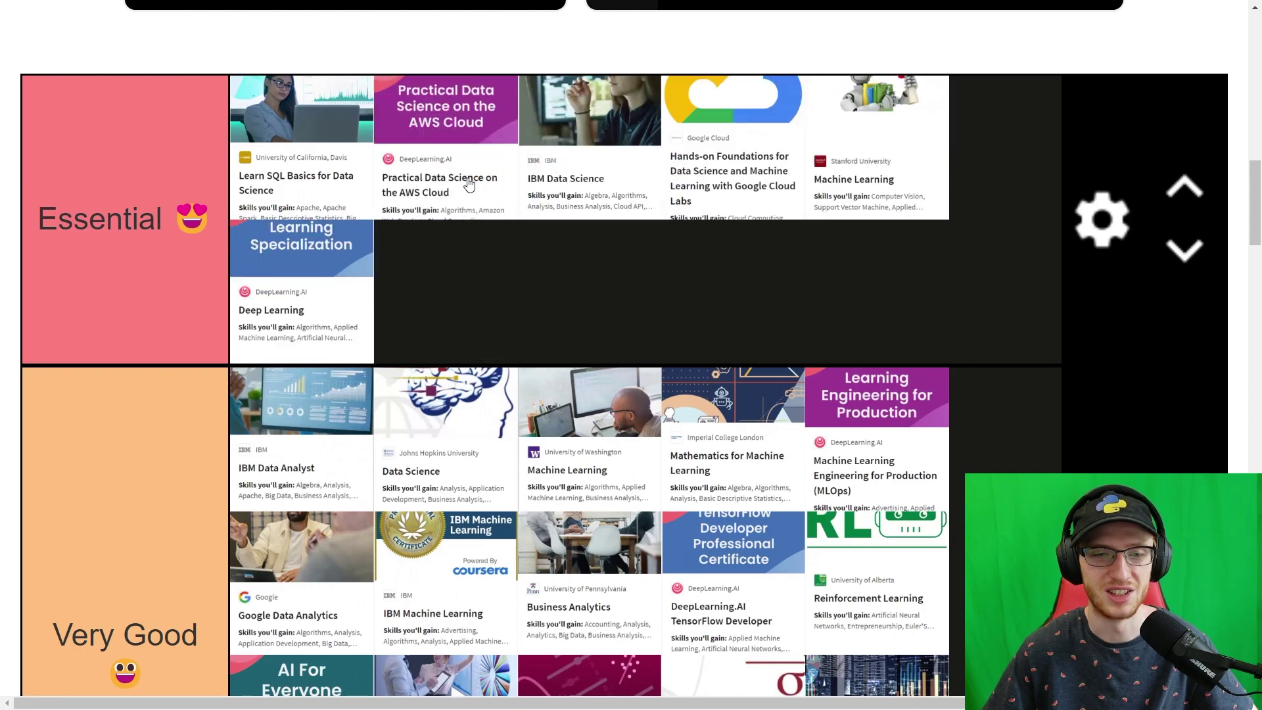
left_click_drag(468, 184, 493, 295)
Step: Put Google Cloud last in Essential and move Learn SQL Basics down into Very Good
left_click_drag(329, 154, 461, 328)
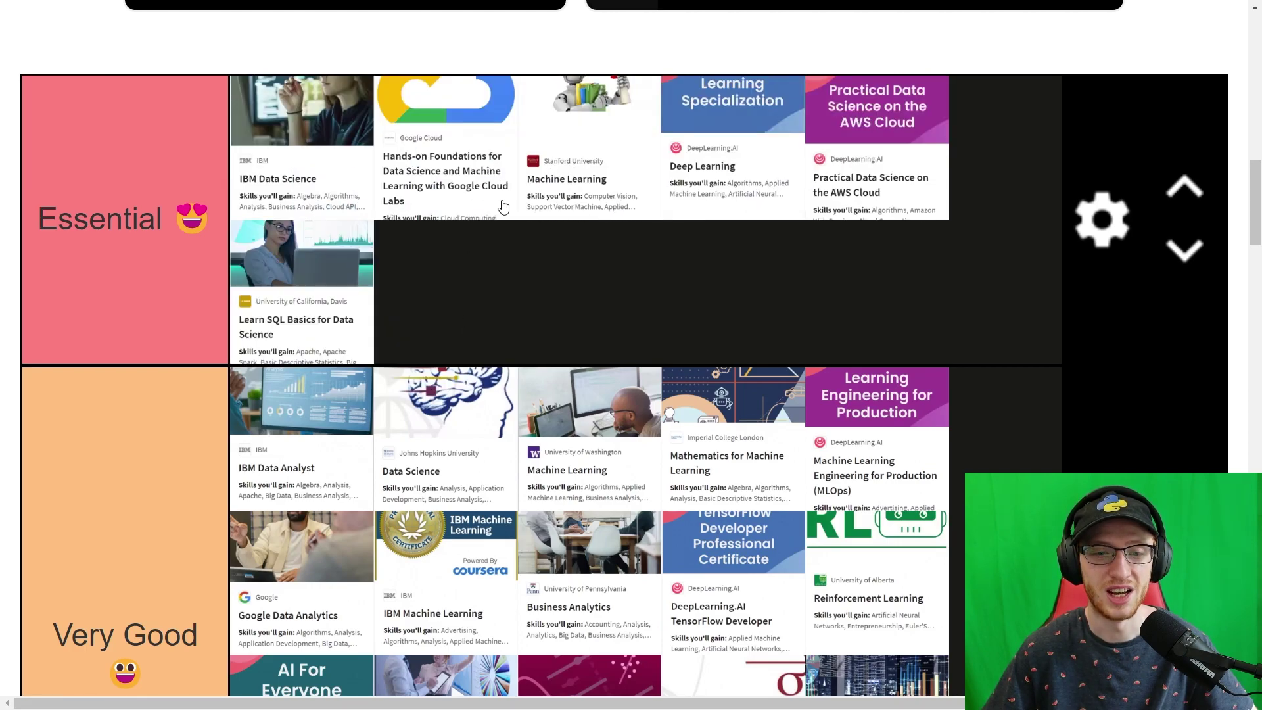
left_click_drag(502, 205, 502, 280)
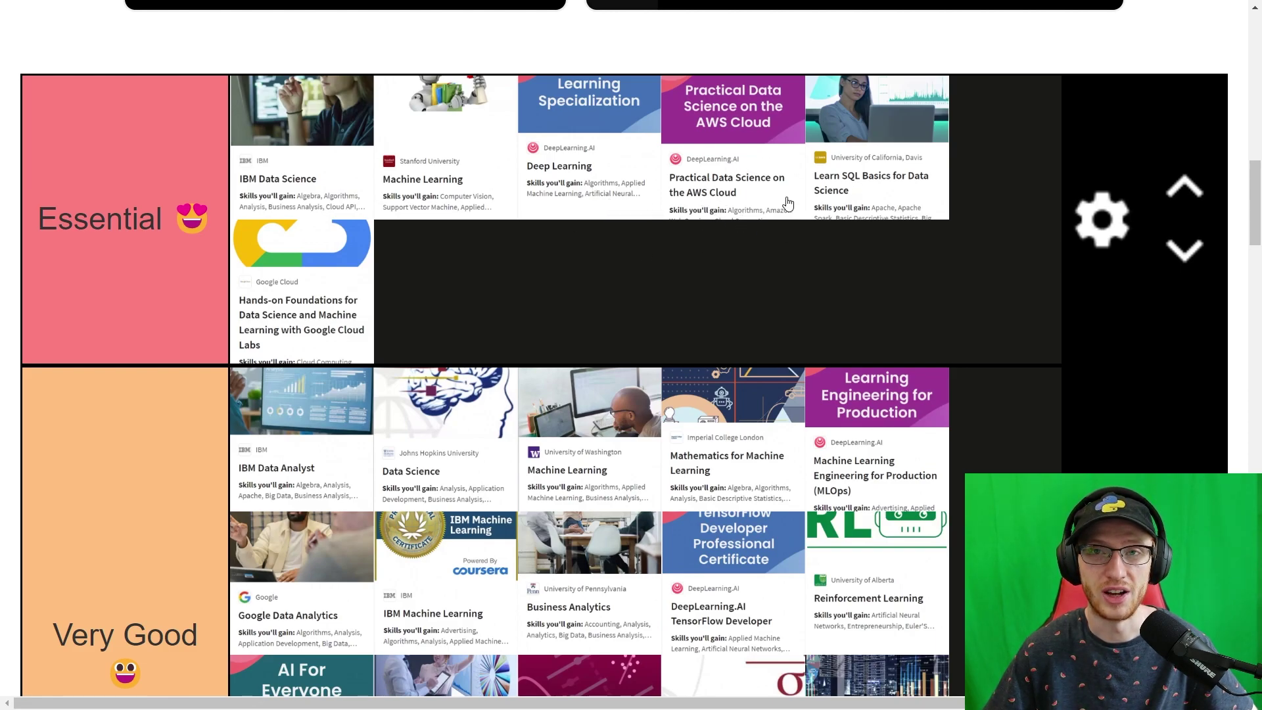
left_click_drag(892, 174, 829, 240)
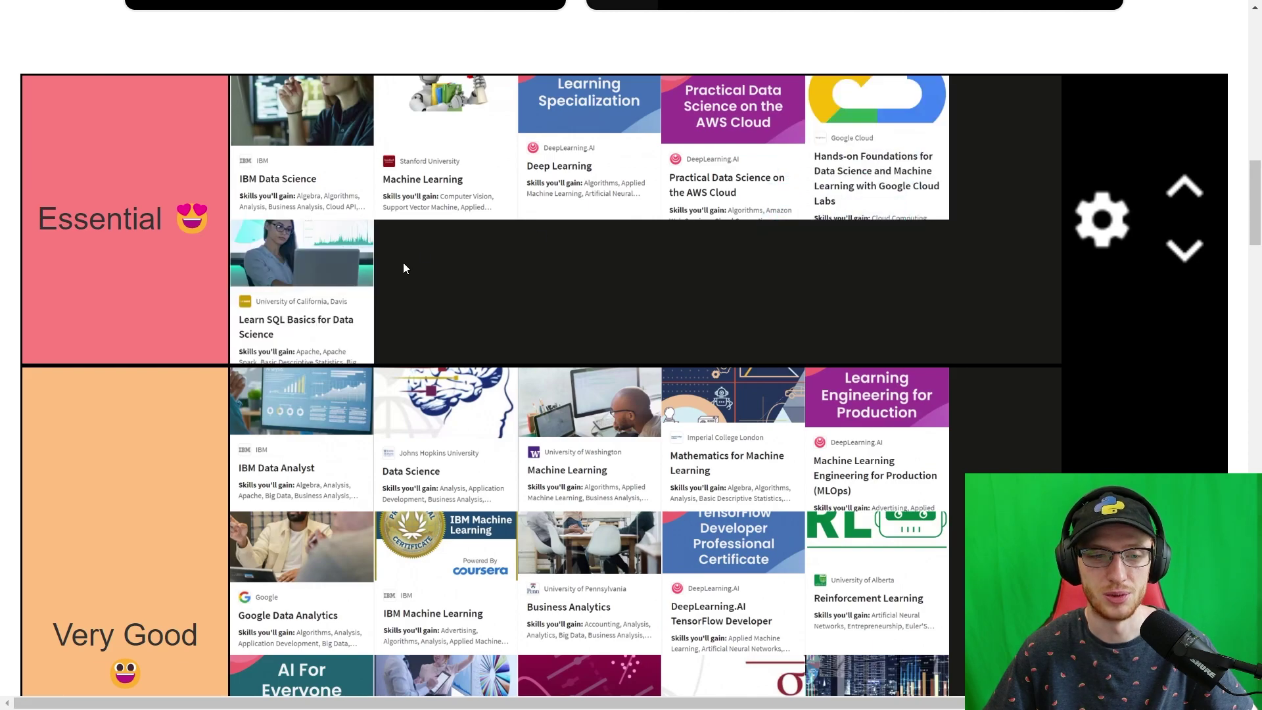
mouse_move(338, 296)
left_mouse_down()
mouse_move(796, 614)
mouse_move(750, 691)
left_mouse_up()
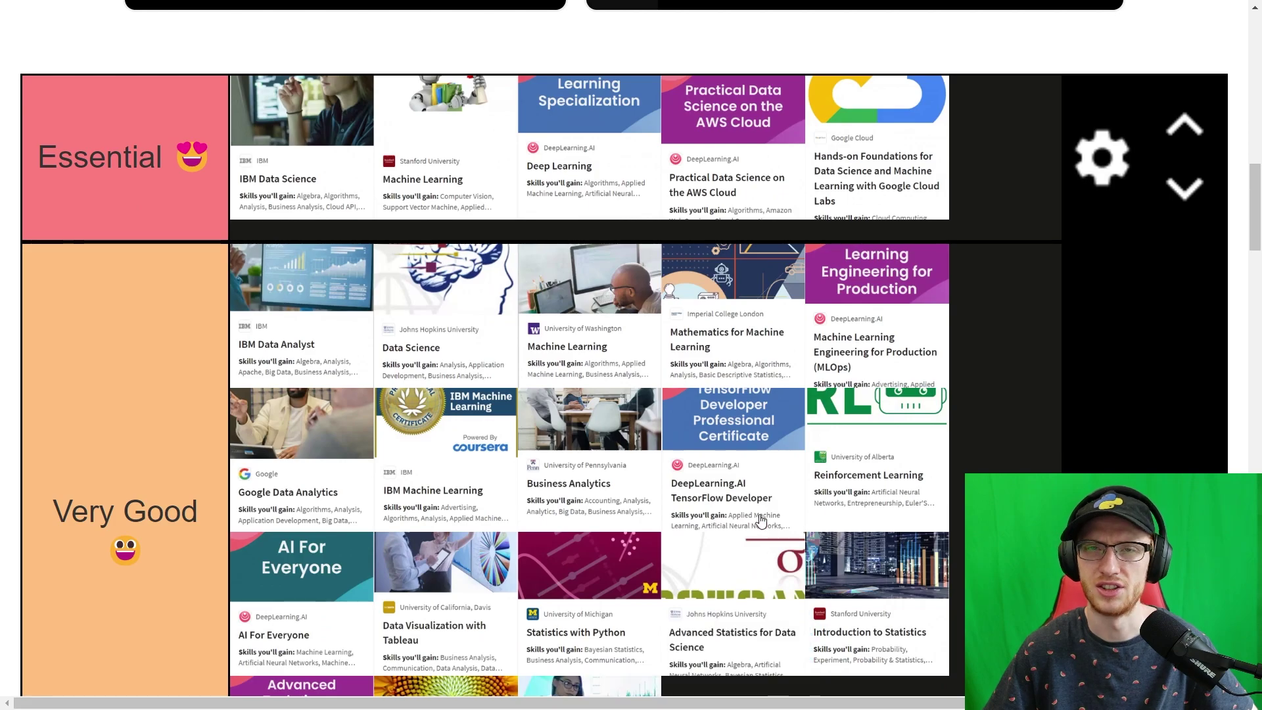
scroll(733, 484, "up", 1)
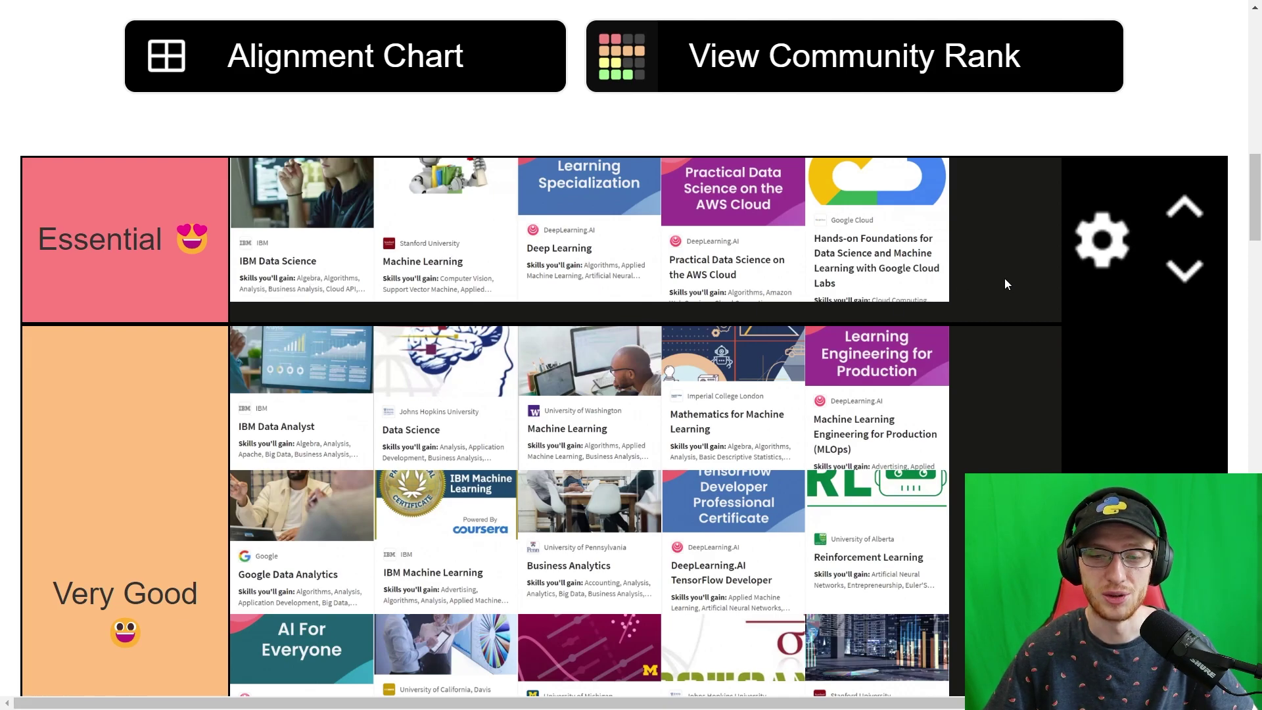
scroll(1004, 285, "down", 1)
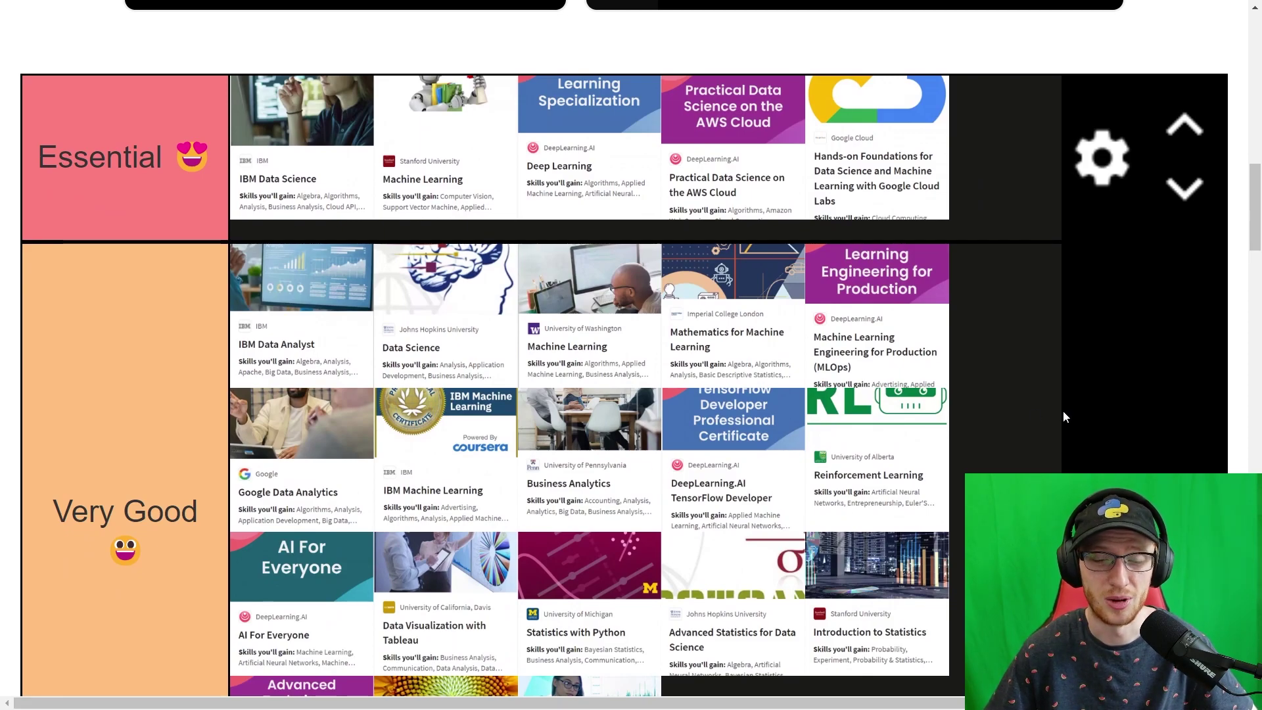
scroll(1028, 408, "down", 1)
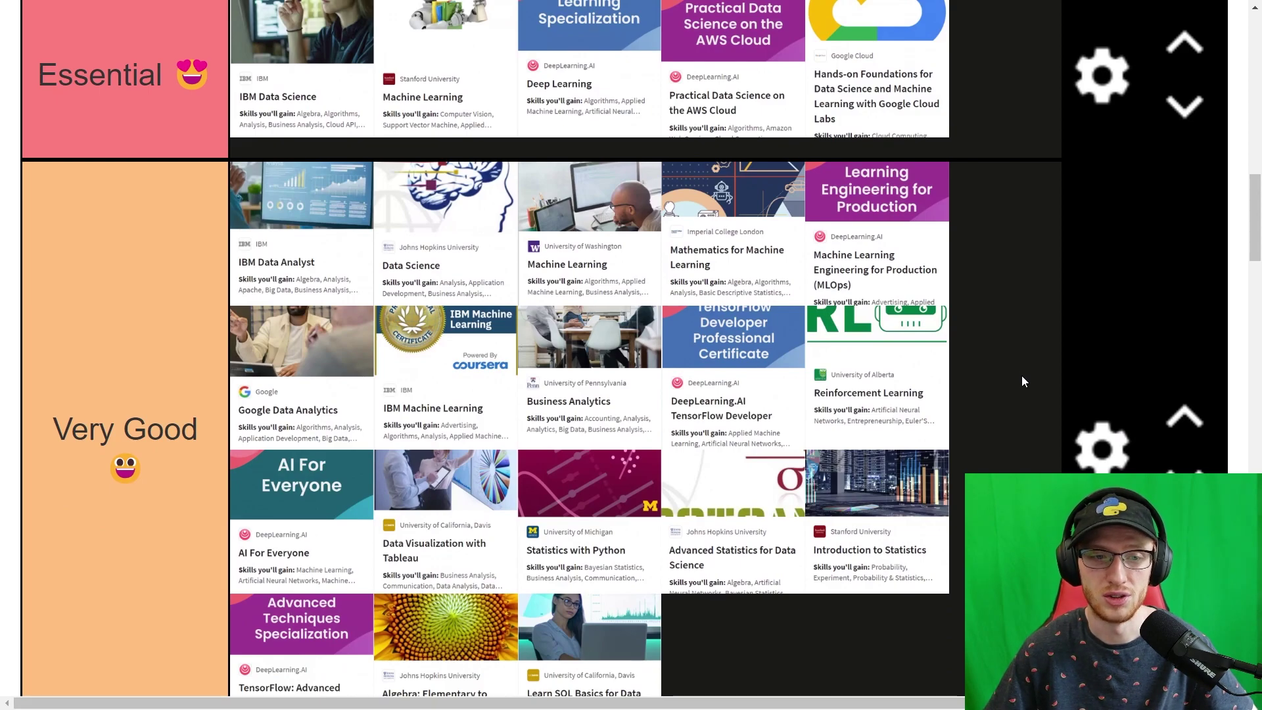
scroll(1022, 380, "up", 1)
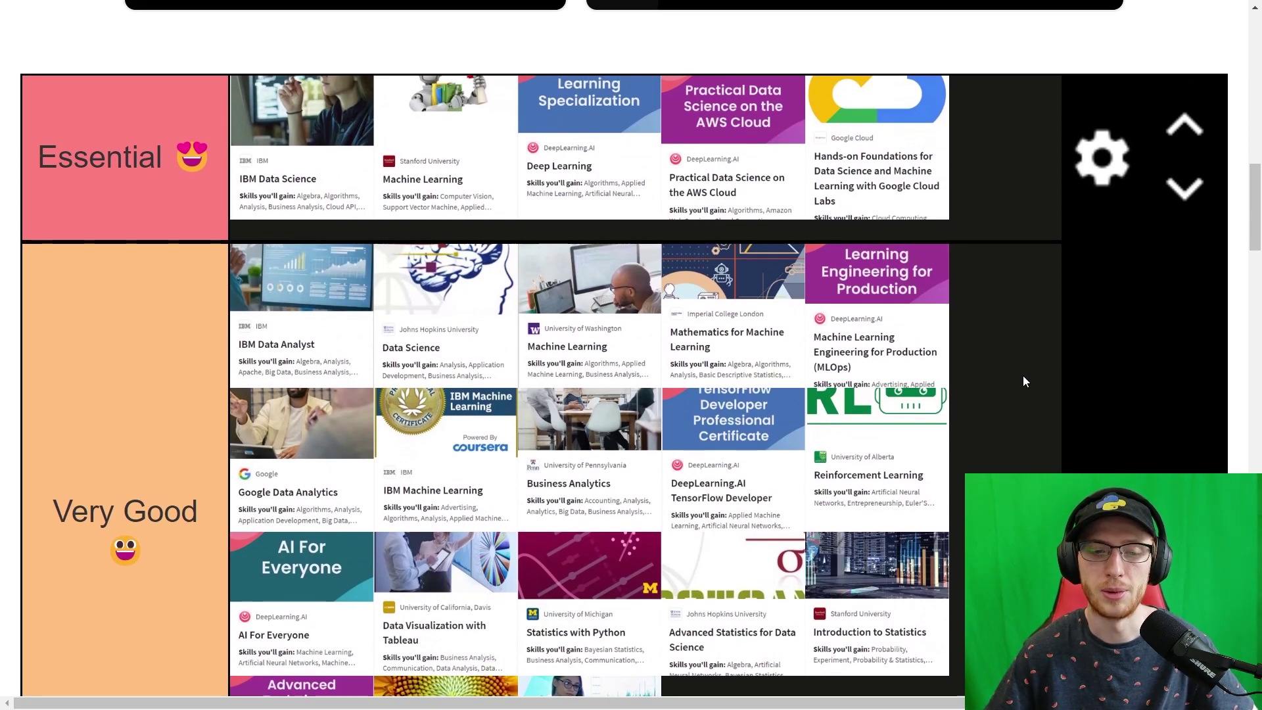